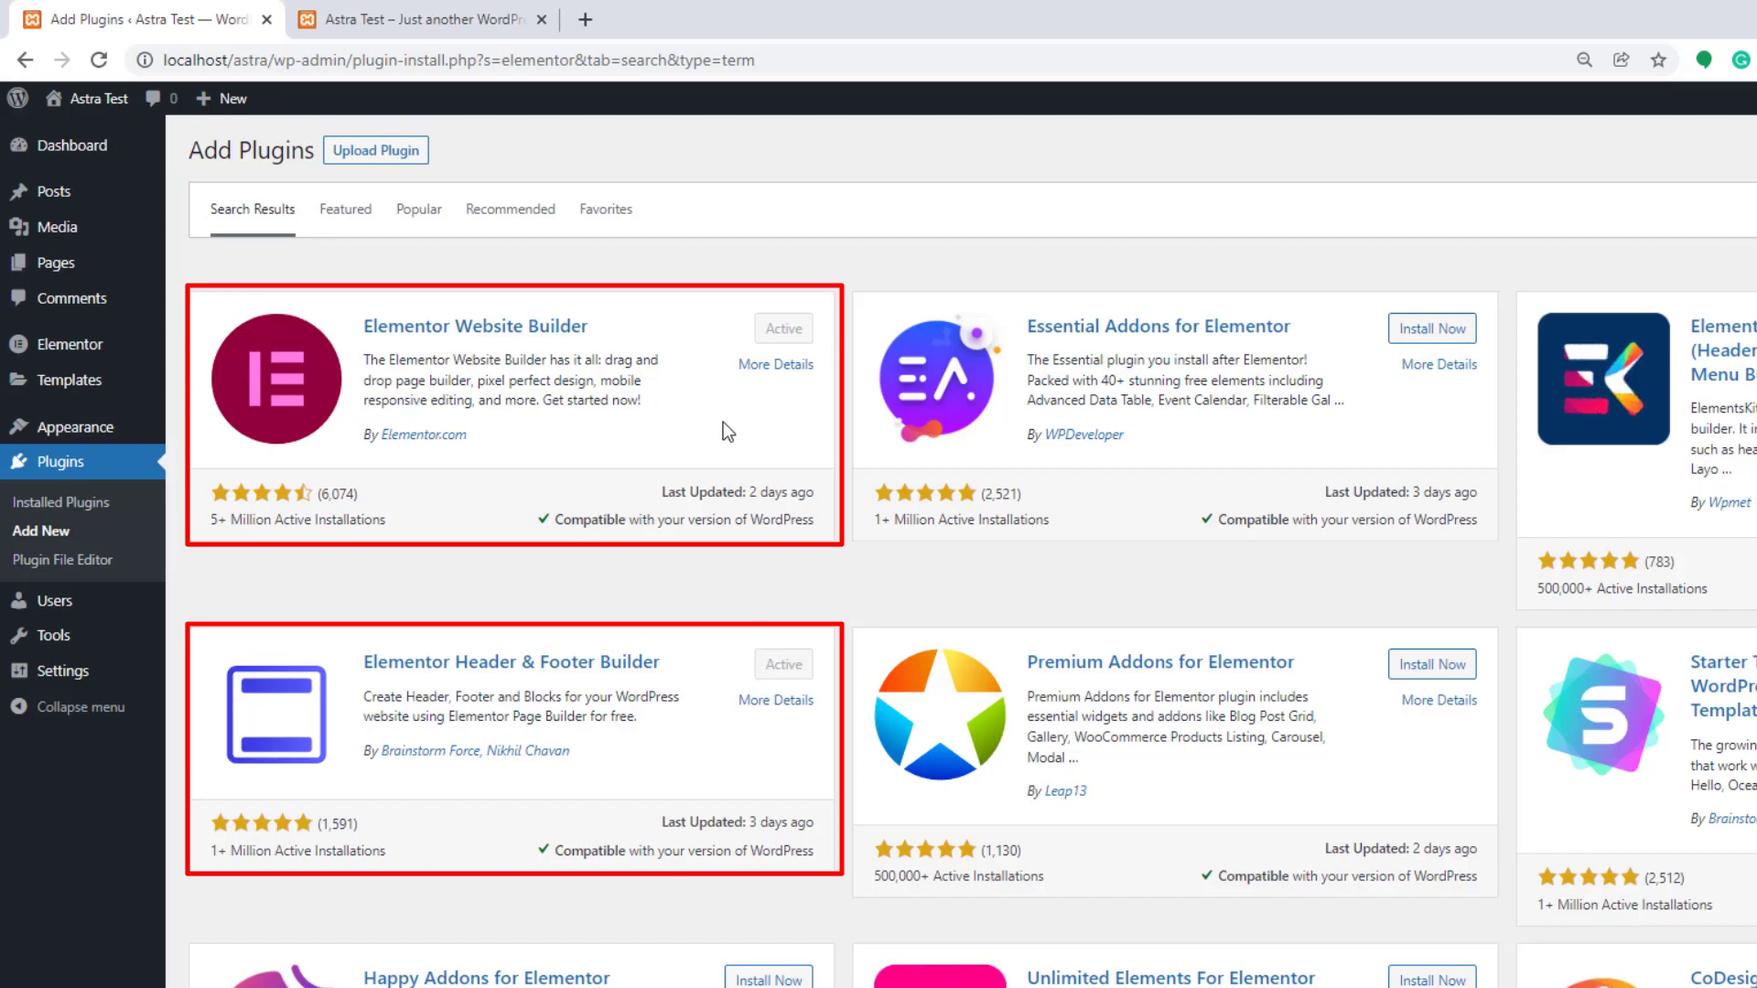
Step: With both Elementor plugins active, go to the Pages list (About, Blog, Contact, Home, Services)
left_click(69, 271)
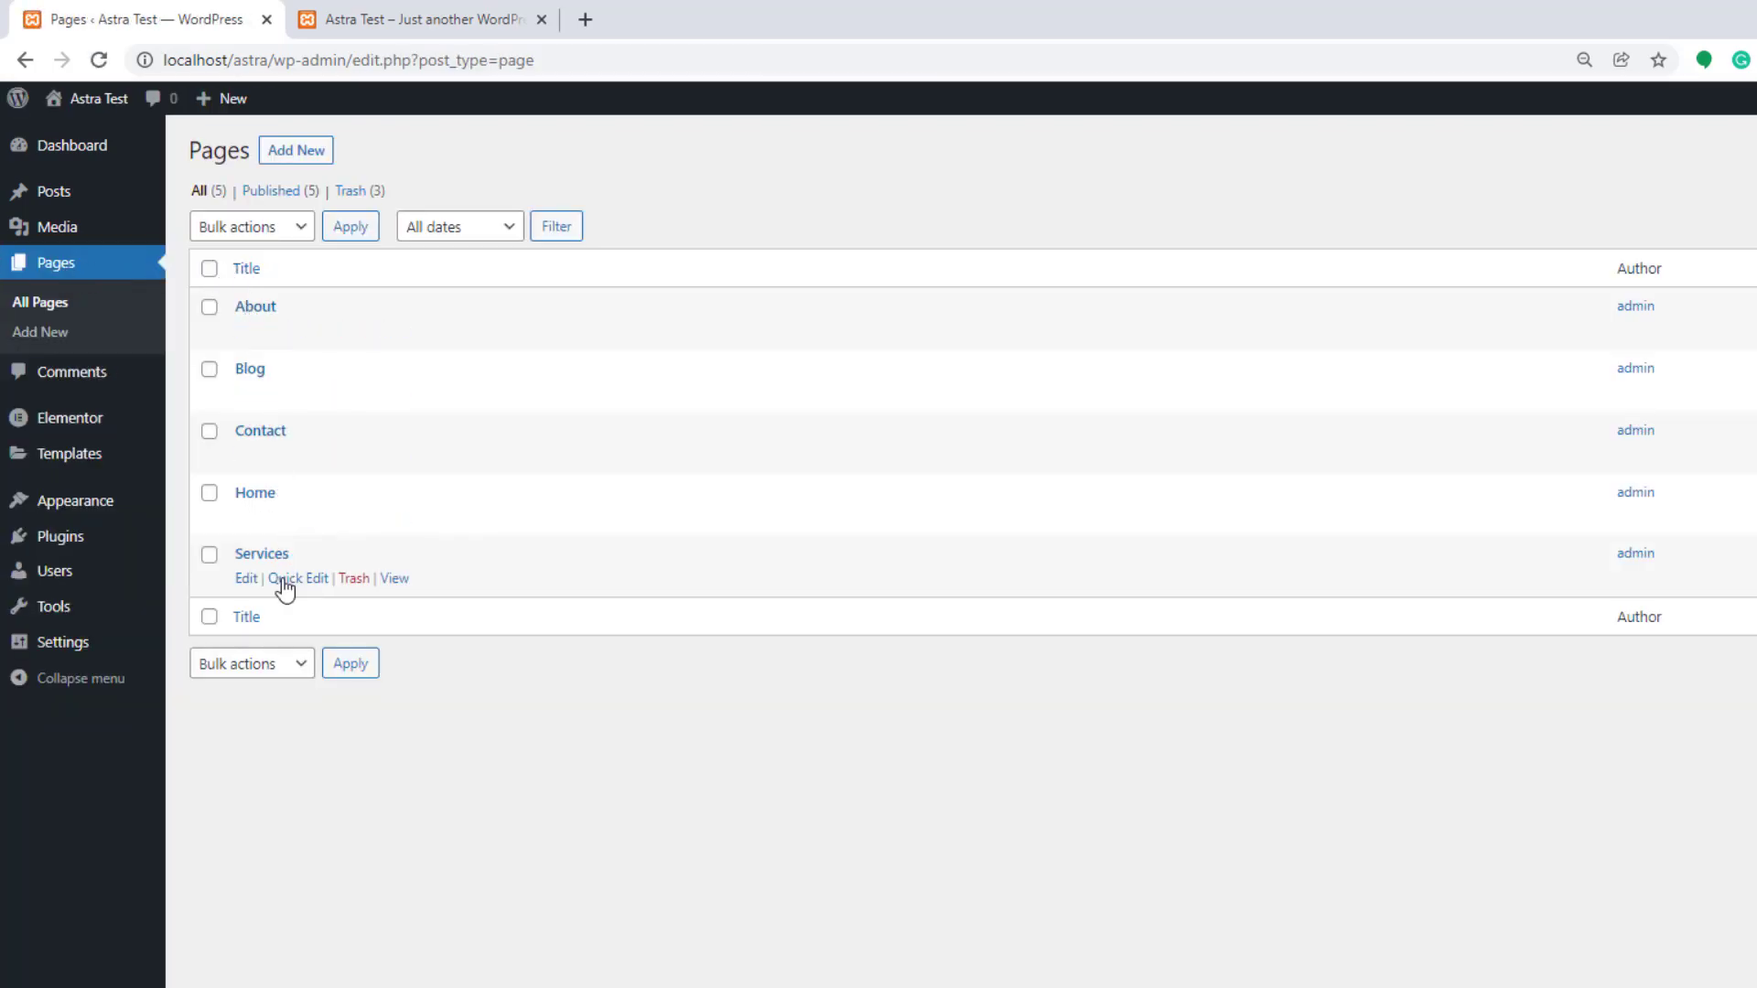
Step: Add all five pages to Main Menu and save it as the Primary Menu
mouse_move(82, 515)
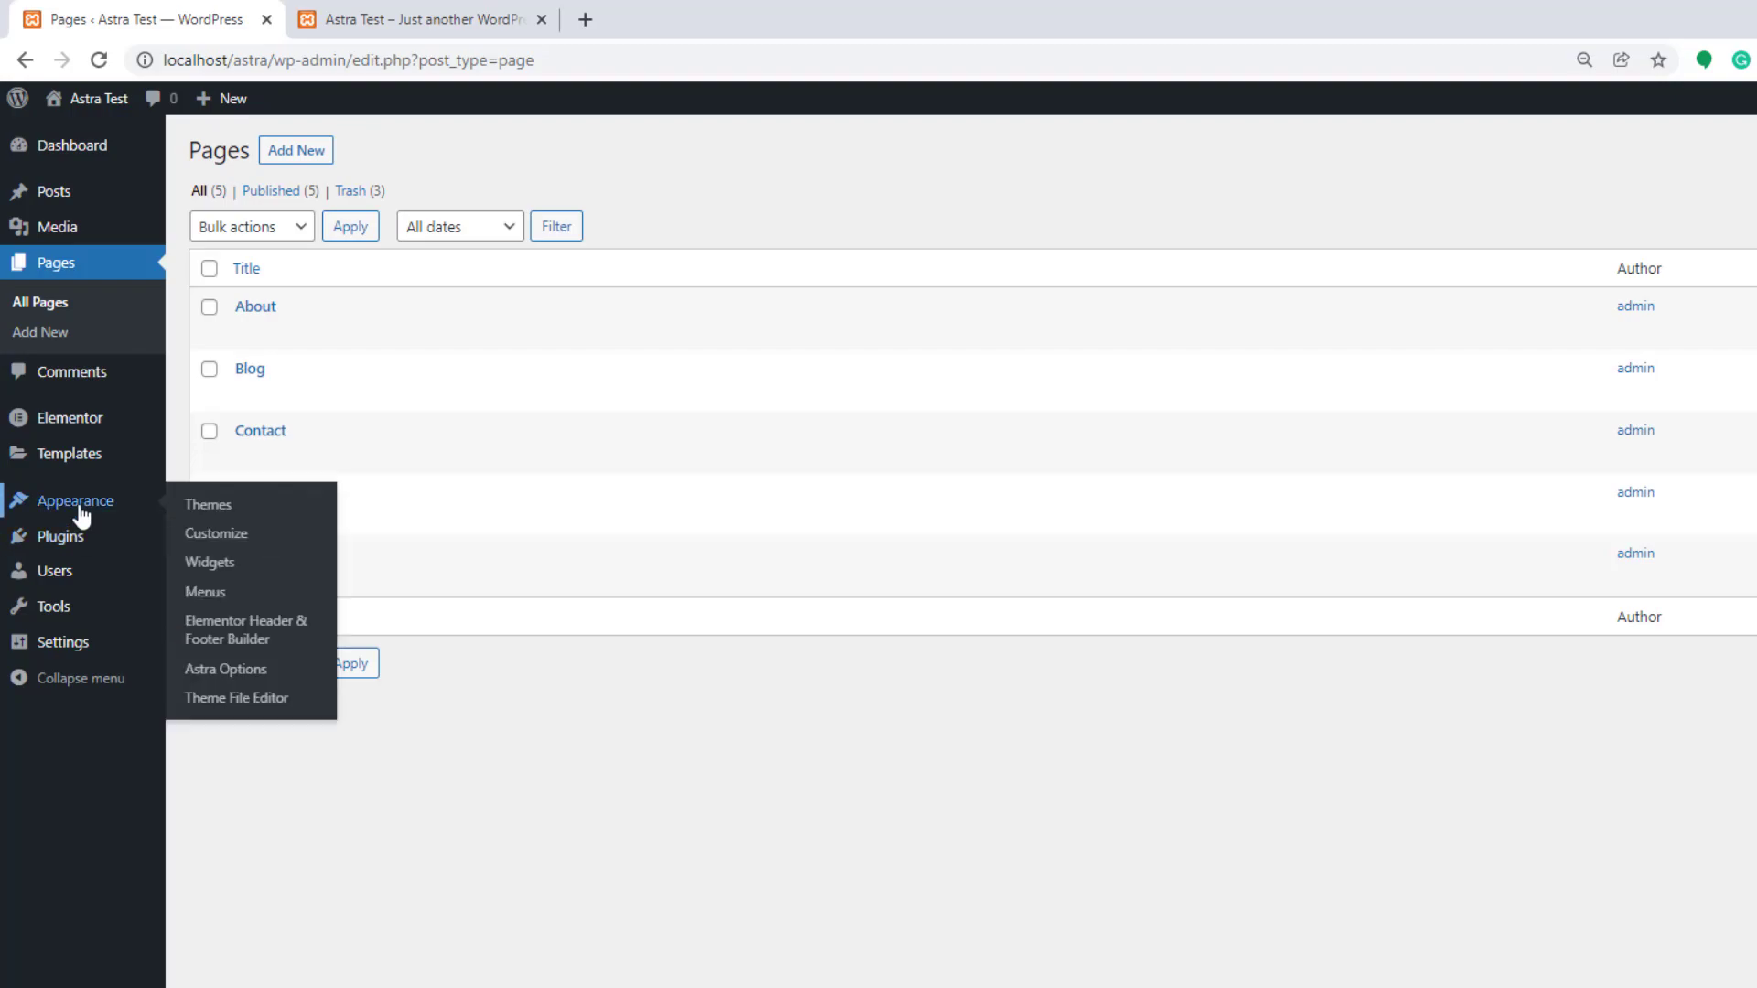
left_click(321, 503)
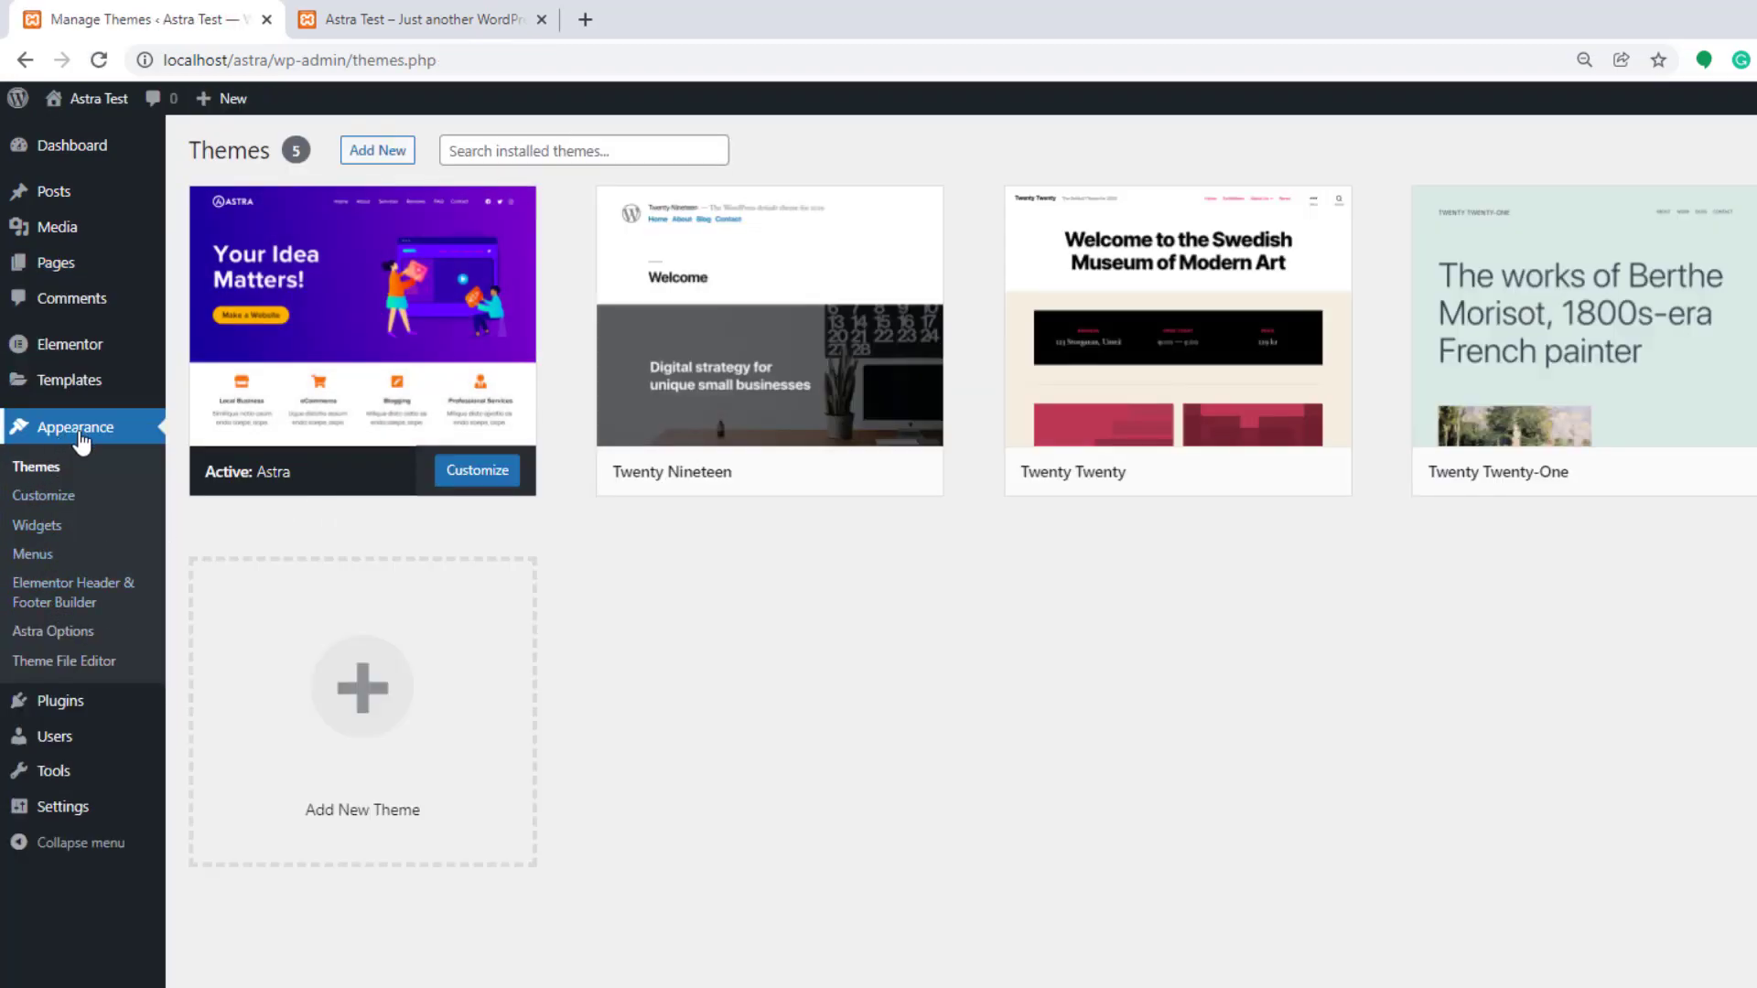
left_click(44, 559)
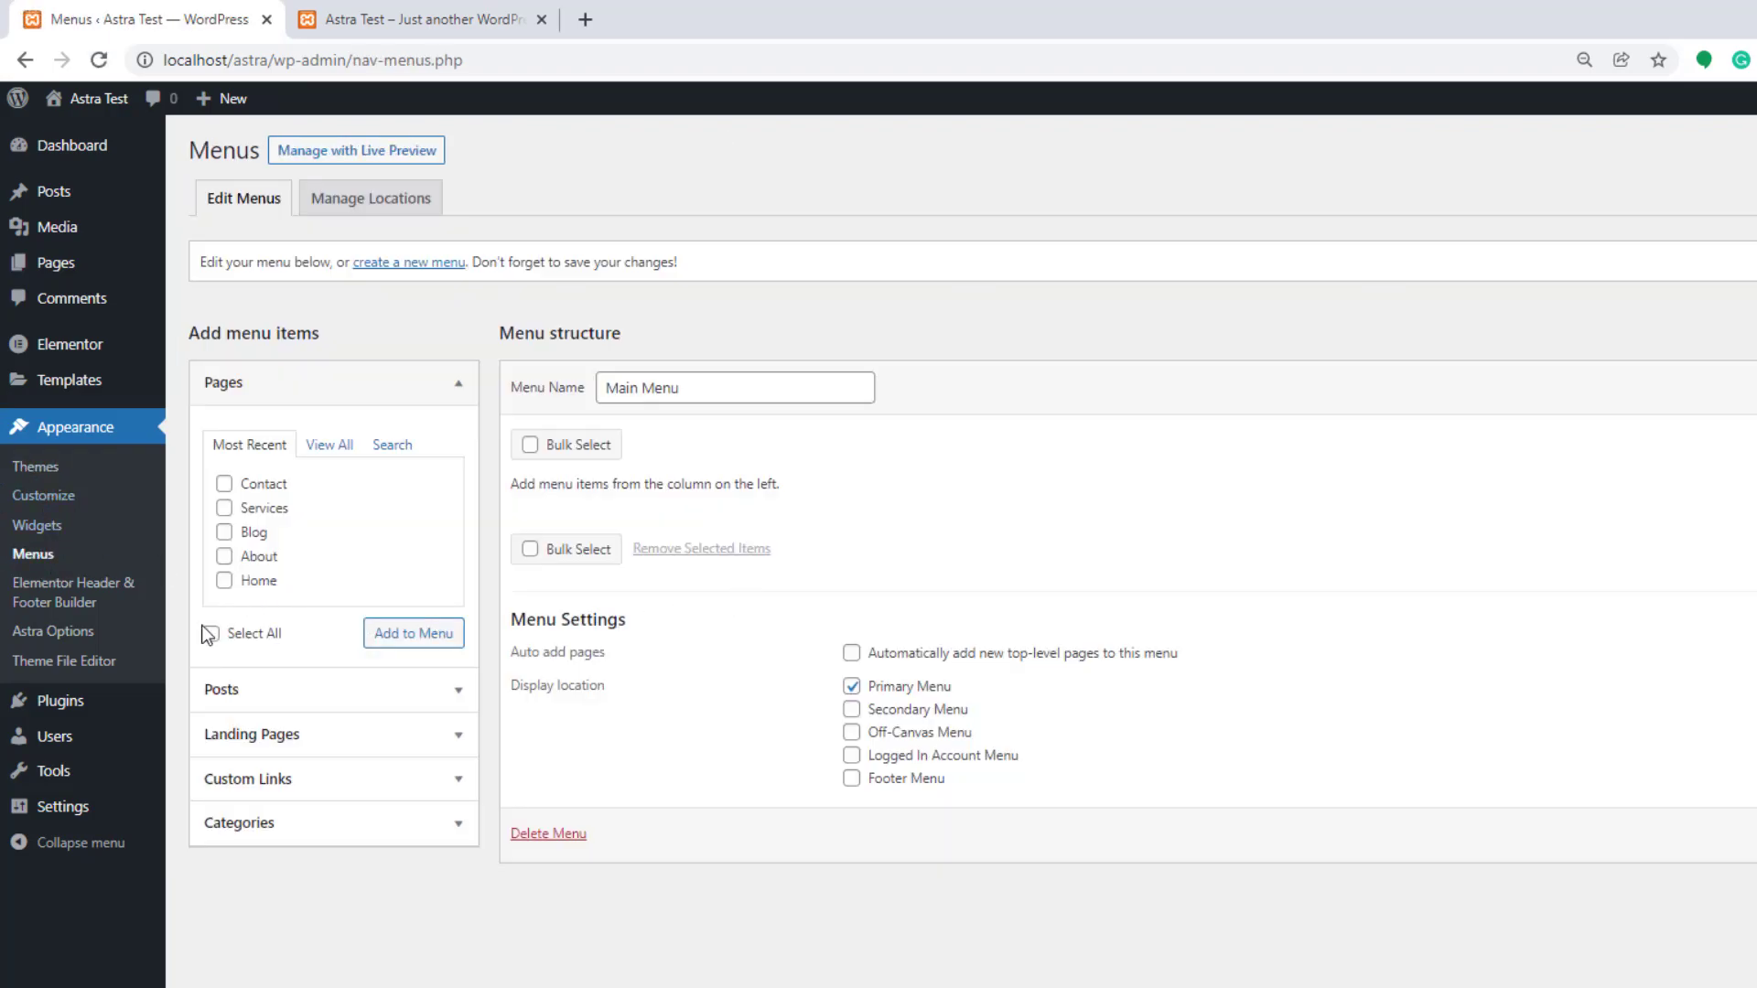
left_click(211, 633)
left_click(403, 635)
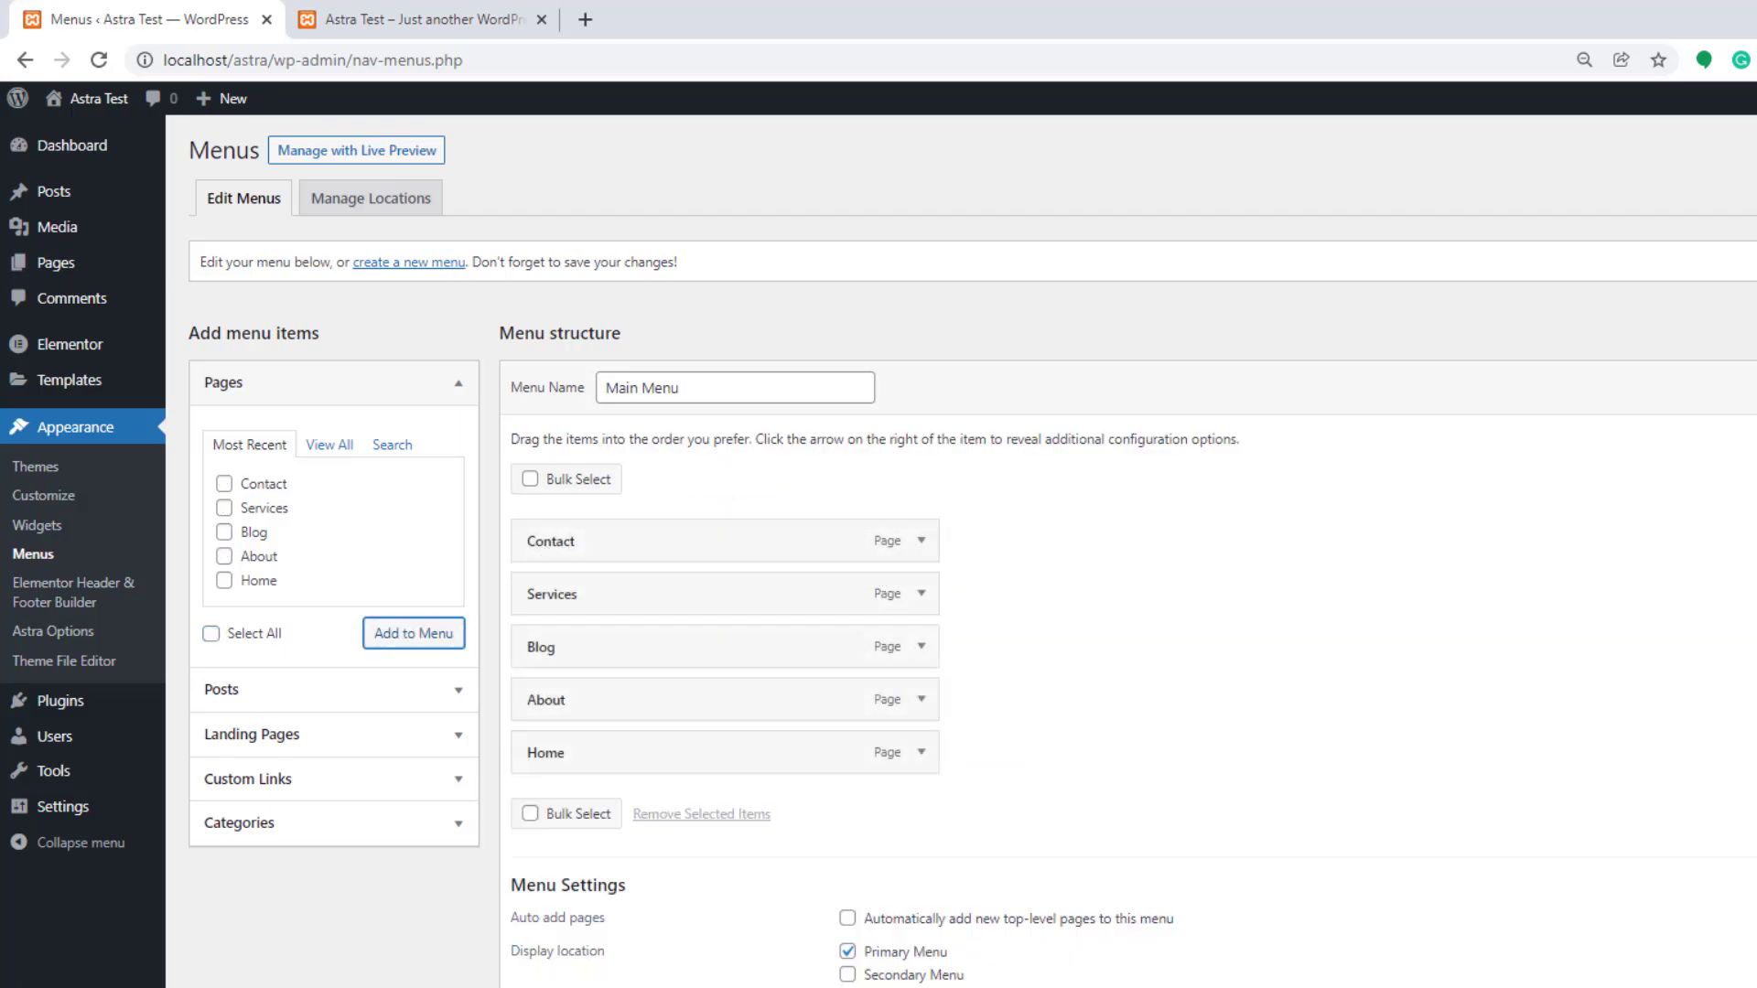
left_click(847, 952)
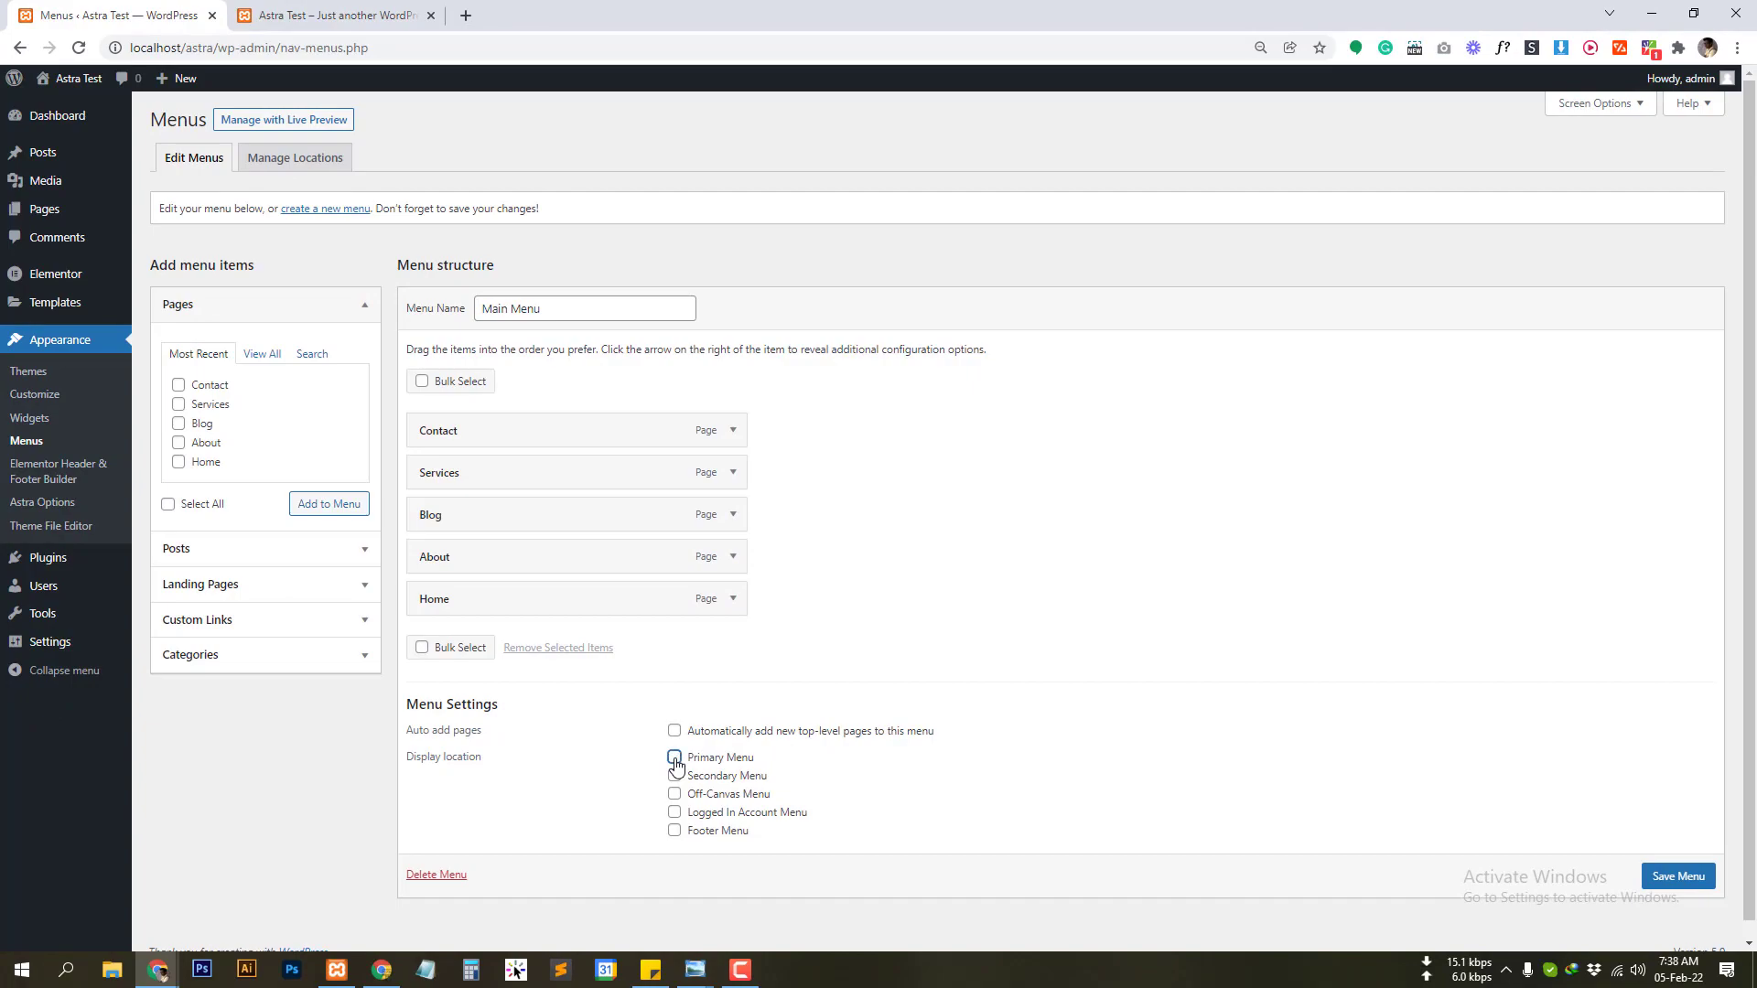
left_click(1677, 879)
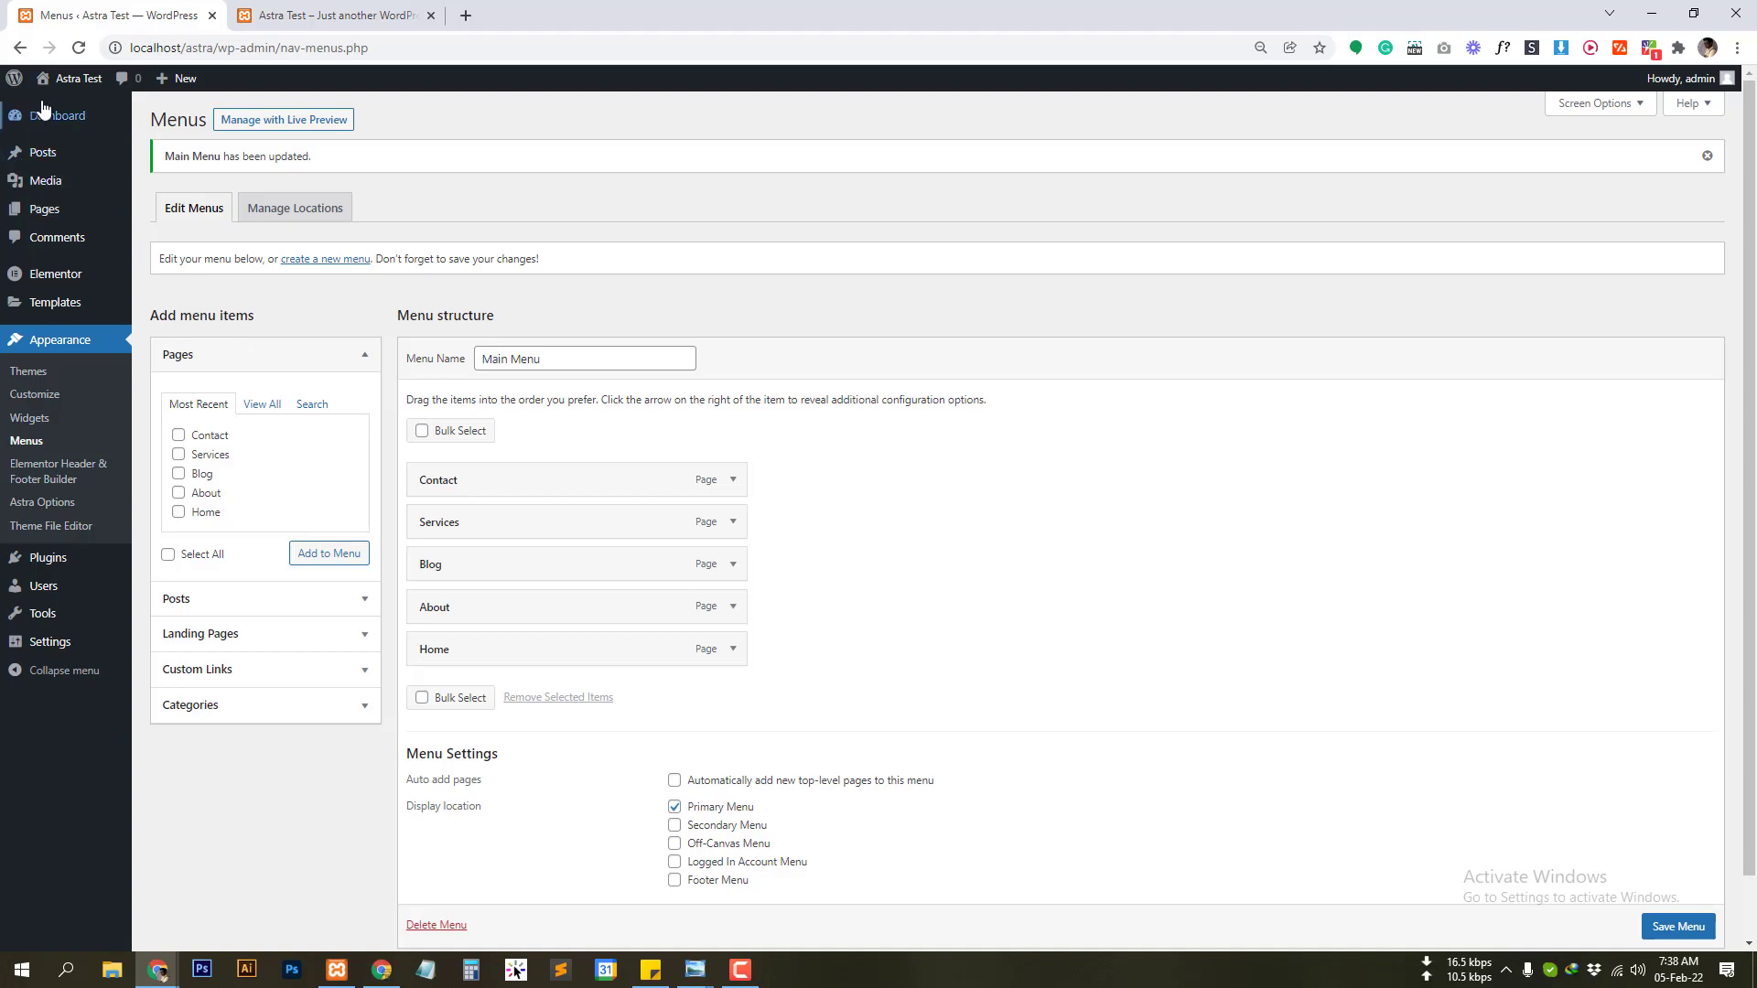
middle_click(67, 107)
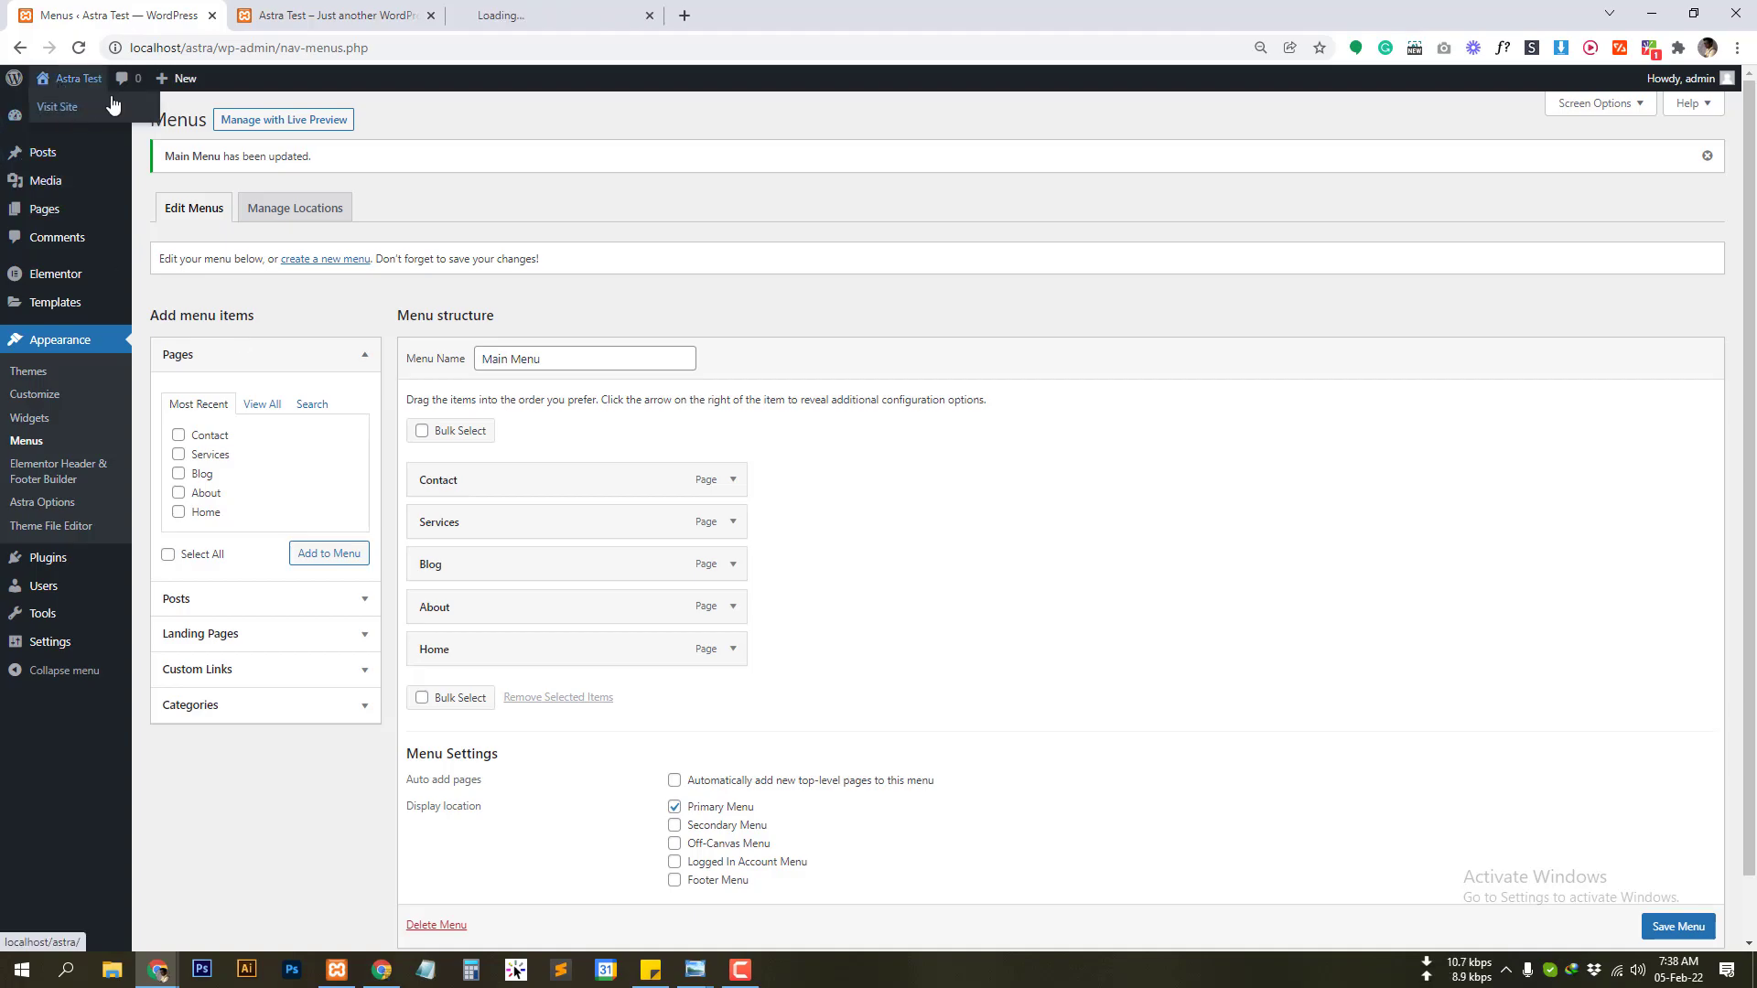
left_click(526, 16)
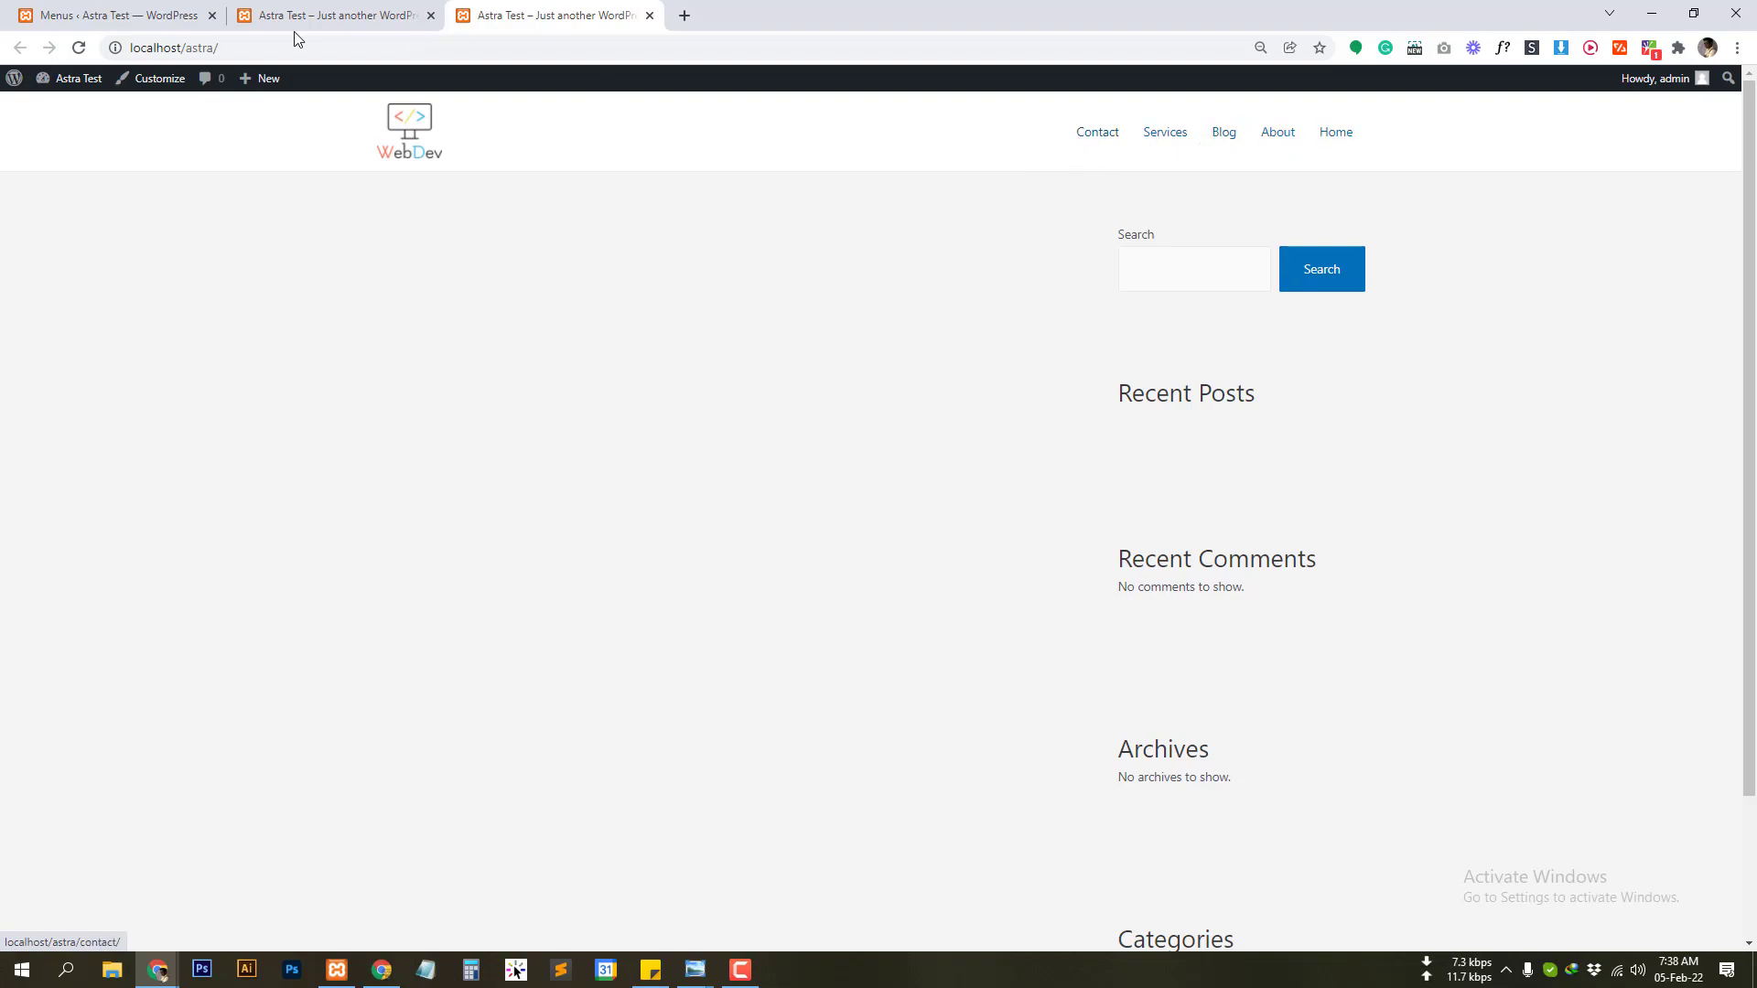
left_click(431, 15)
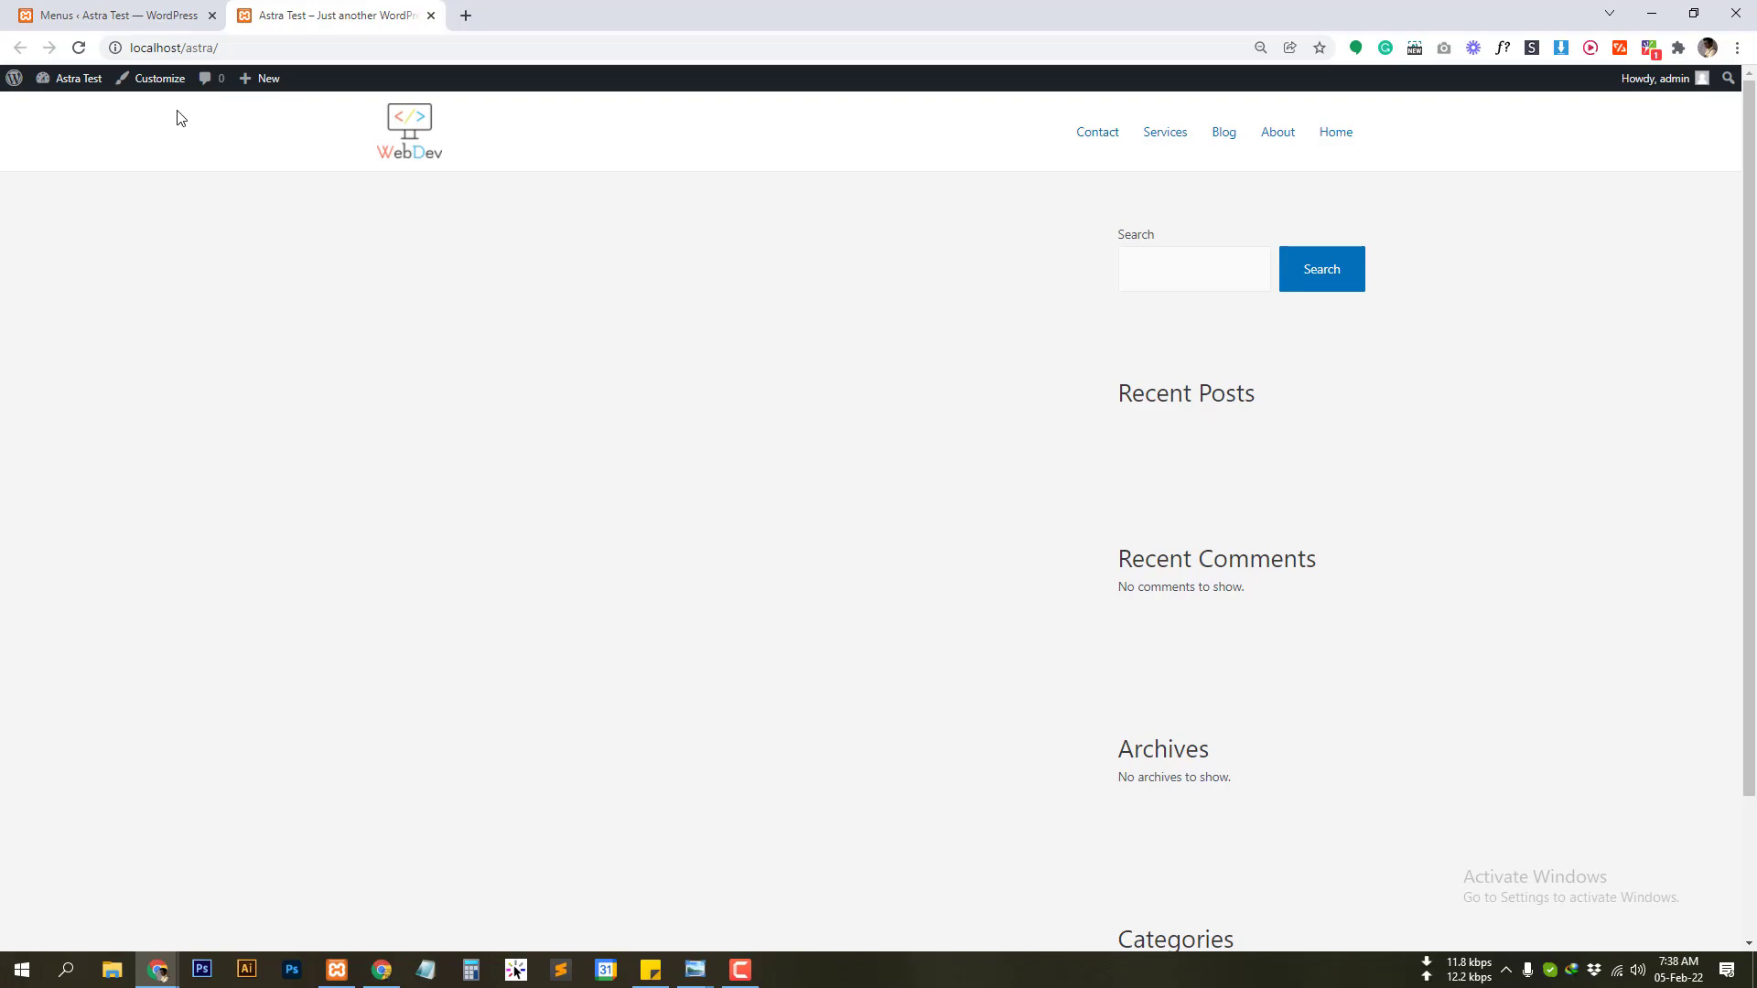
left_click(118, 11)
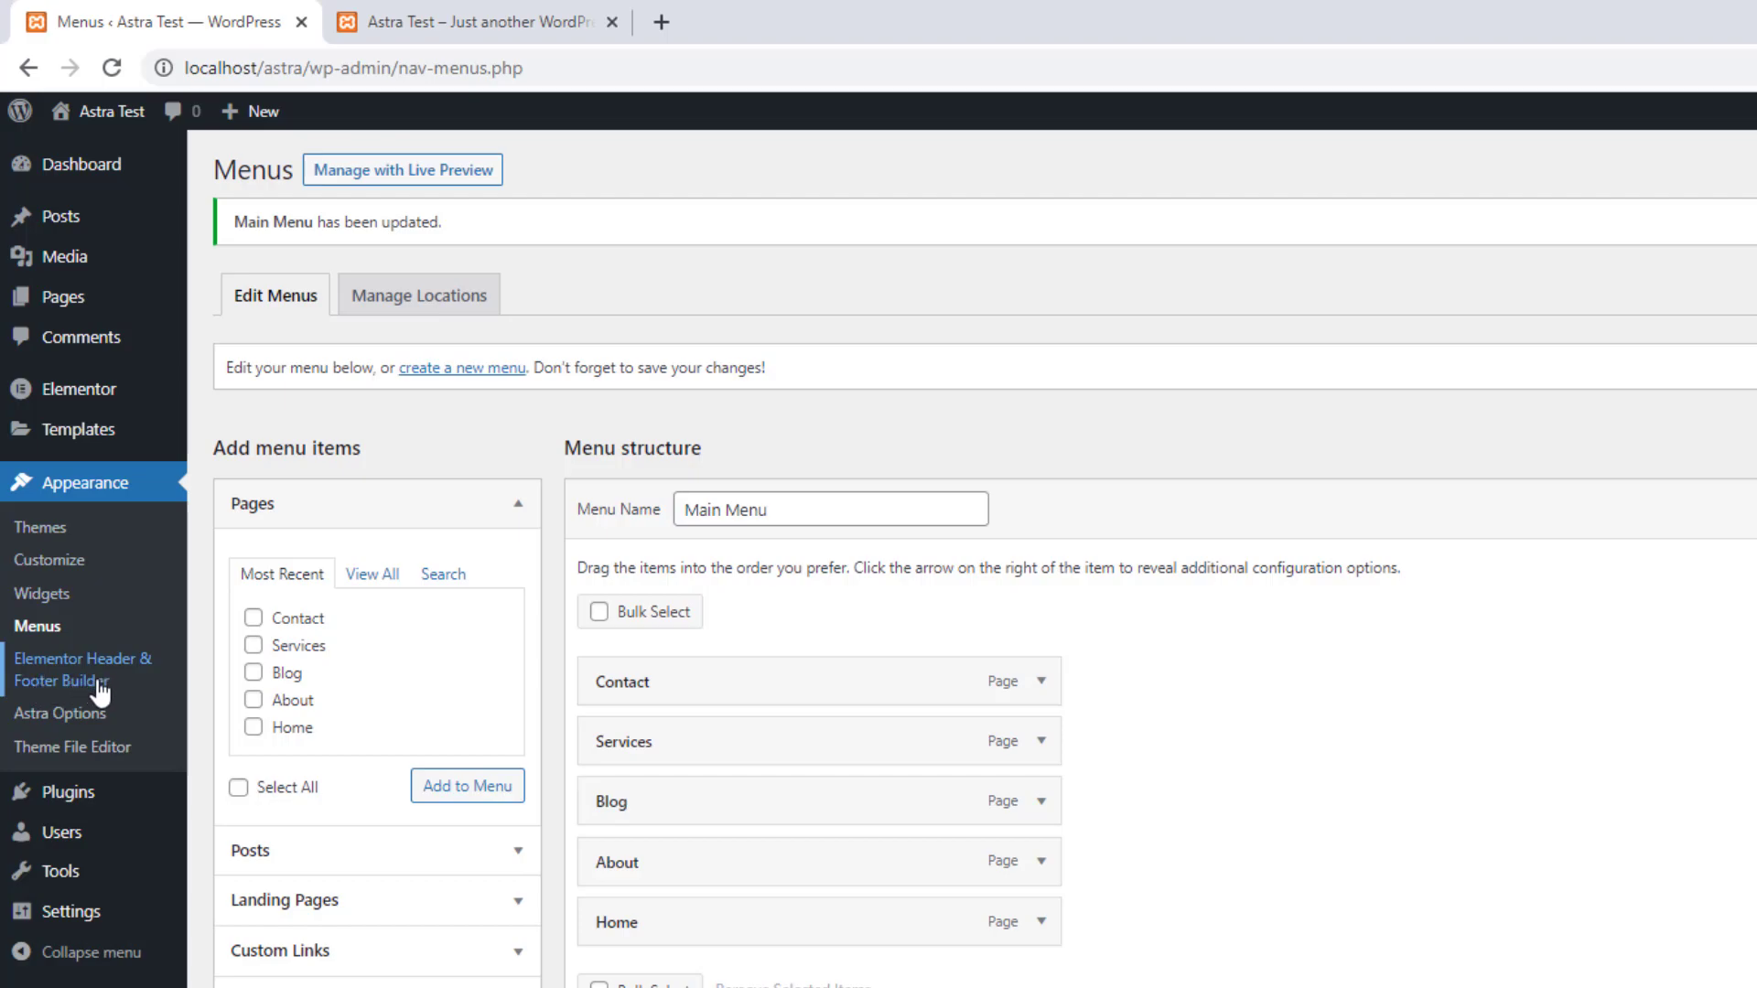
Step: Start a new Header-type template titled 'Custom Header'
left_click(80, 684)
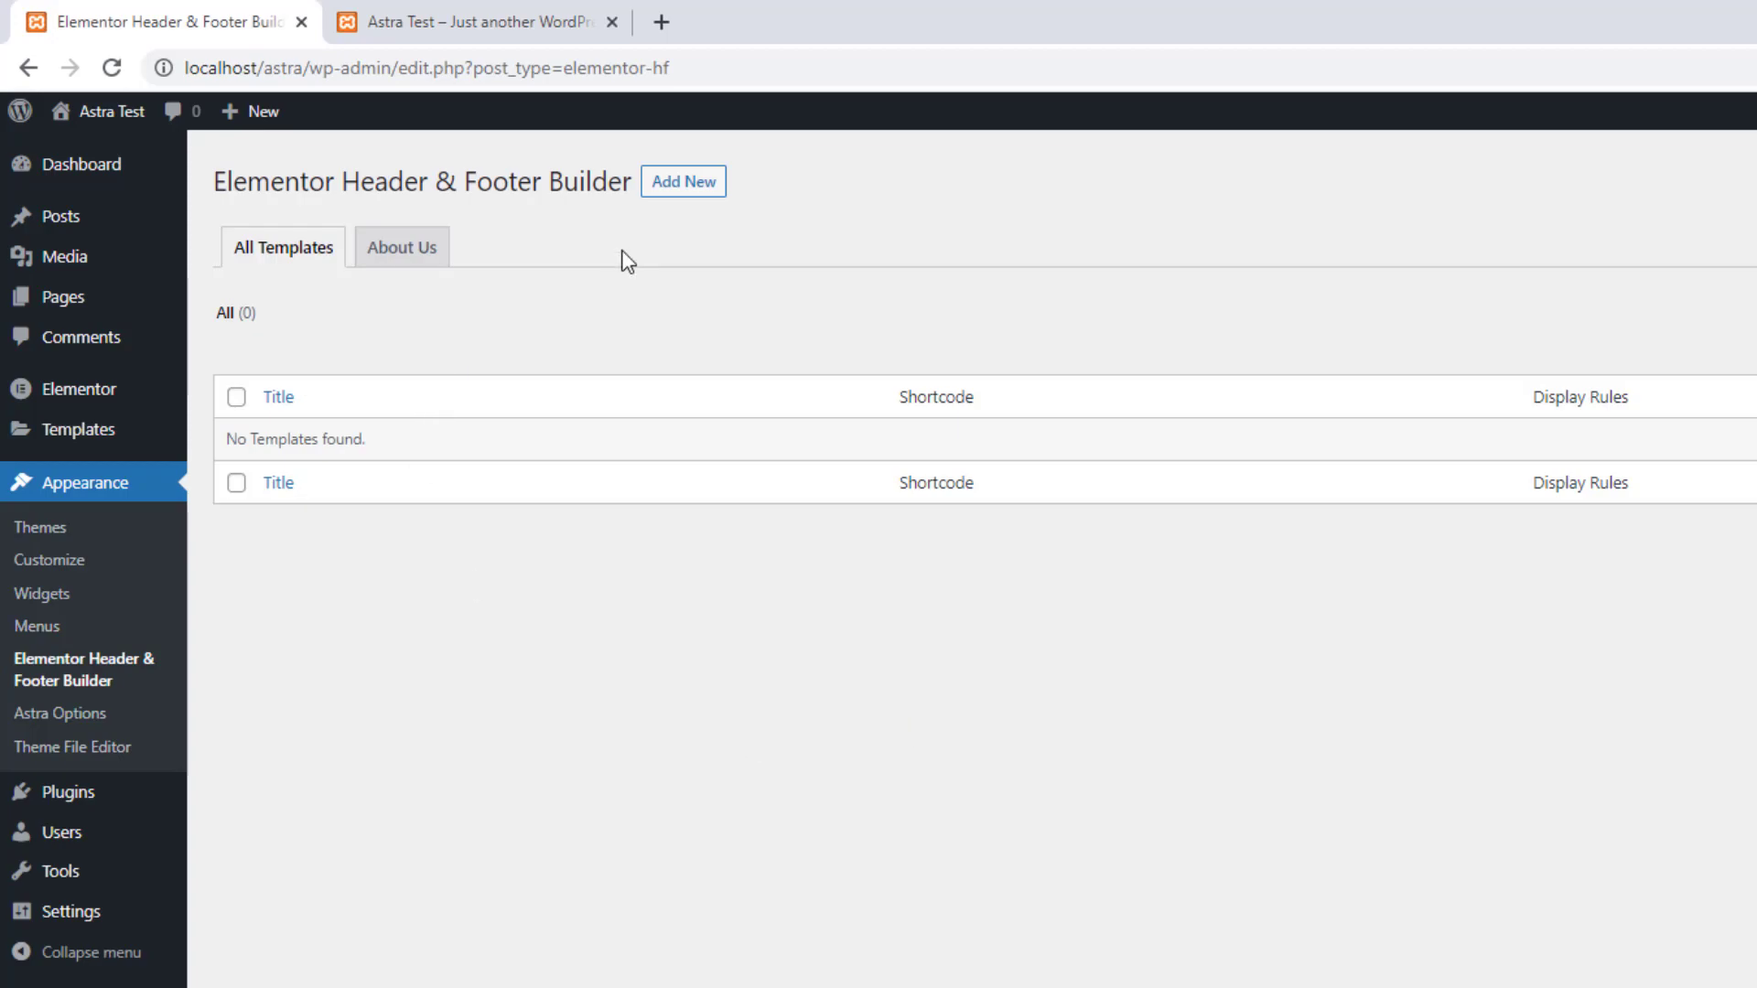
left_click(683, 187)
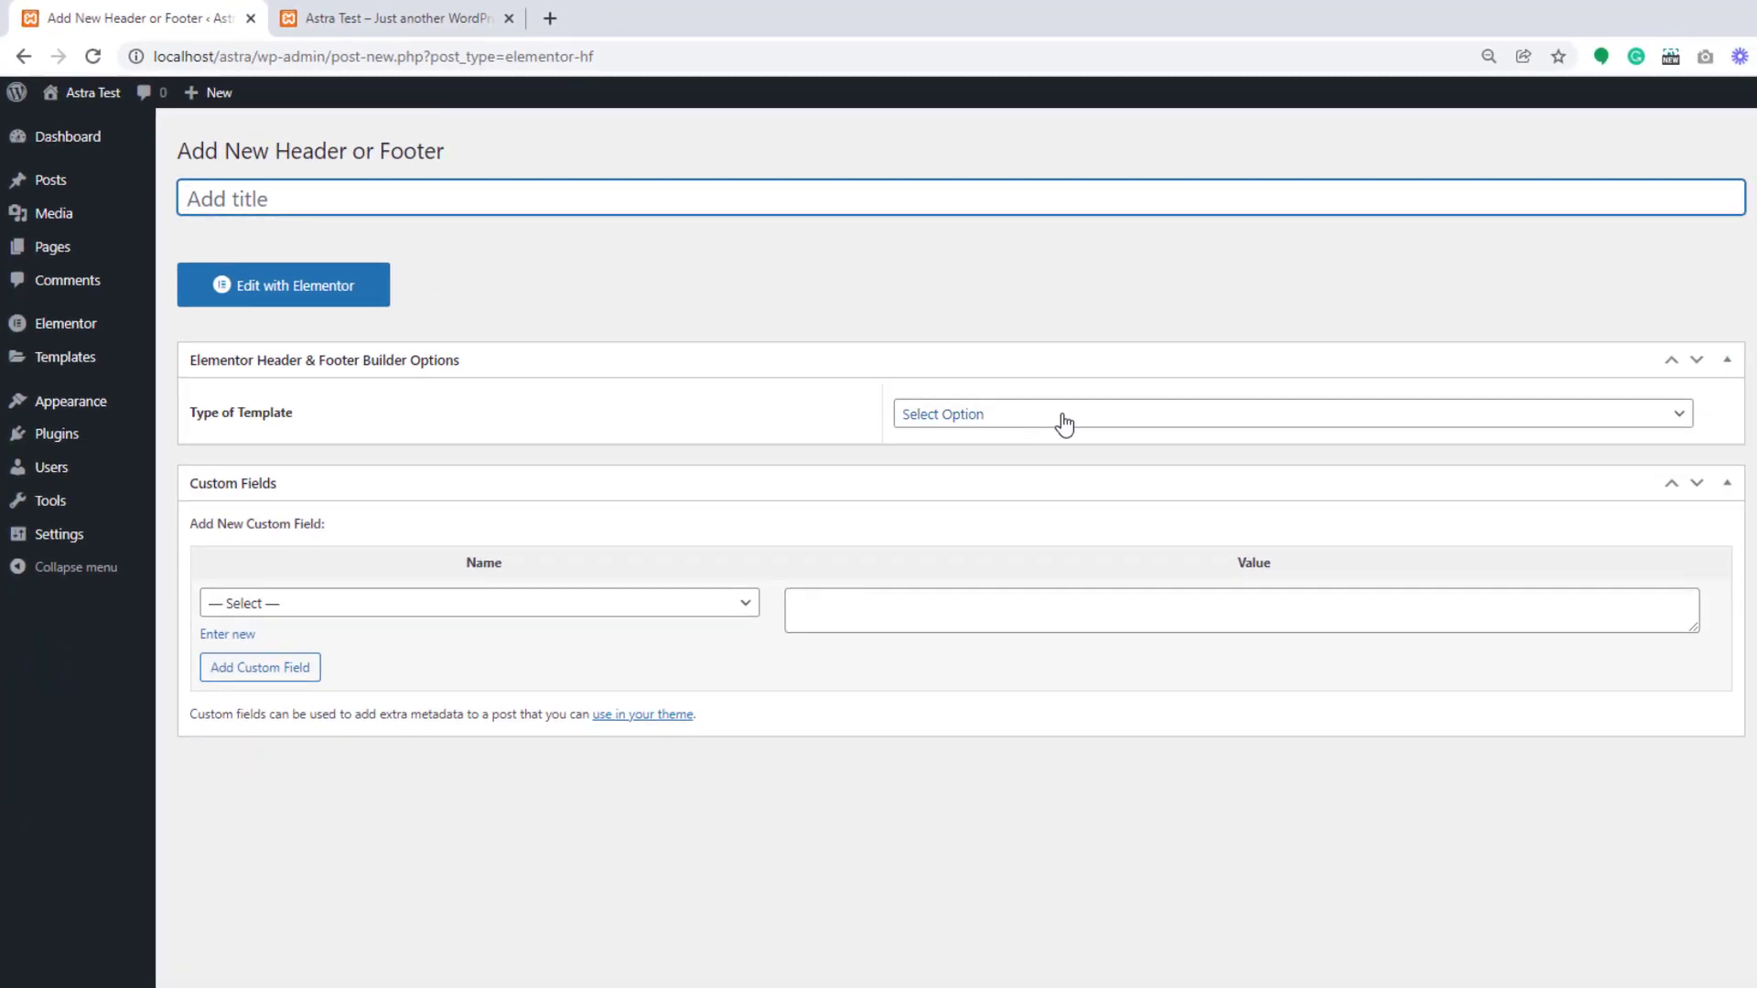
left_click(1255, 497)
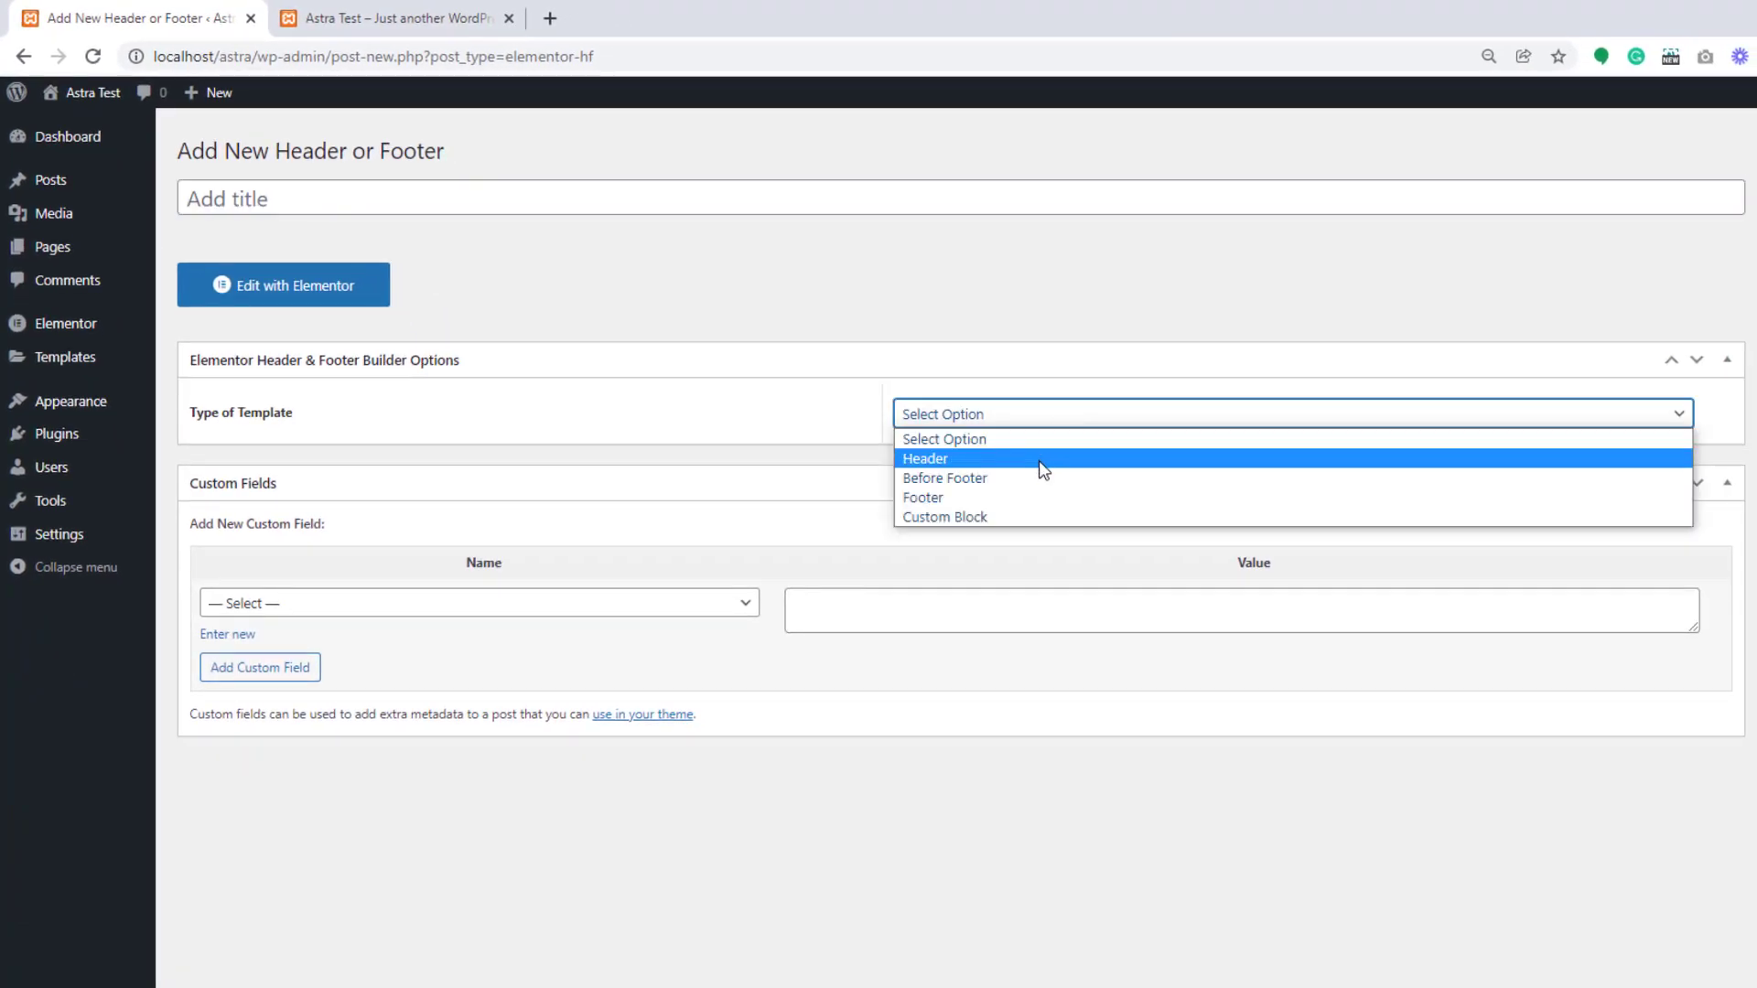
left_click(1040, 460)
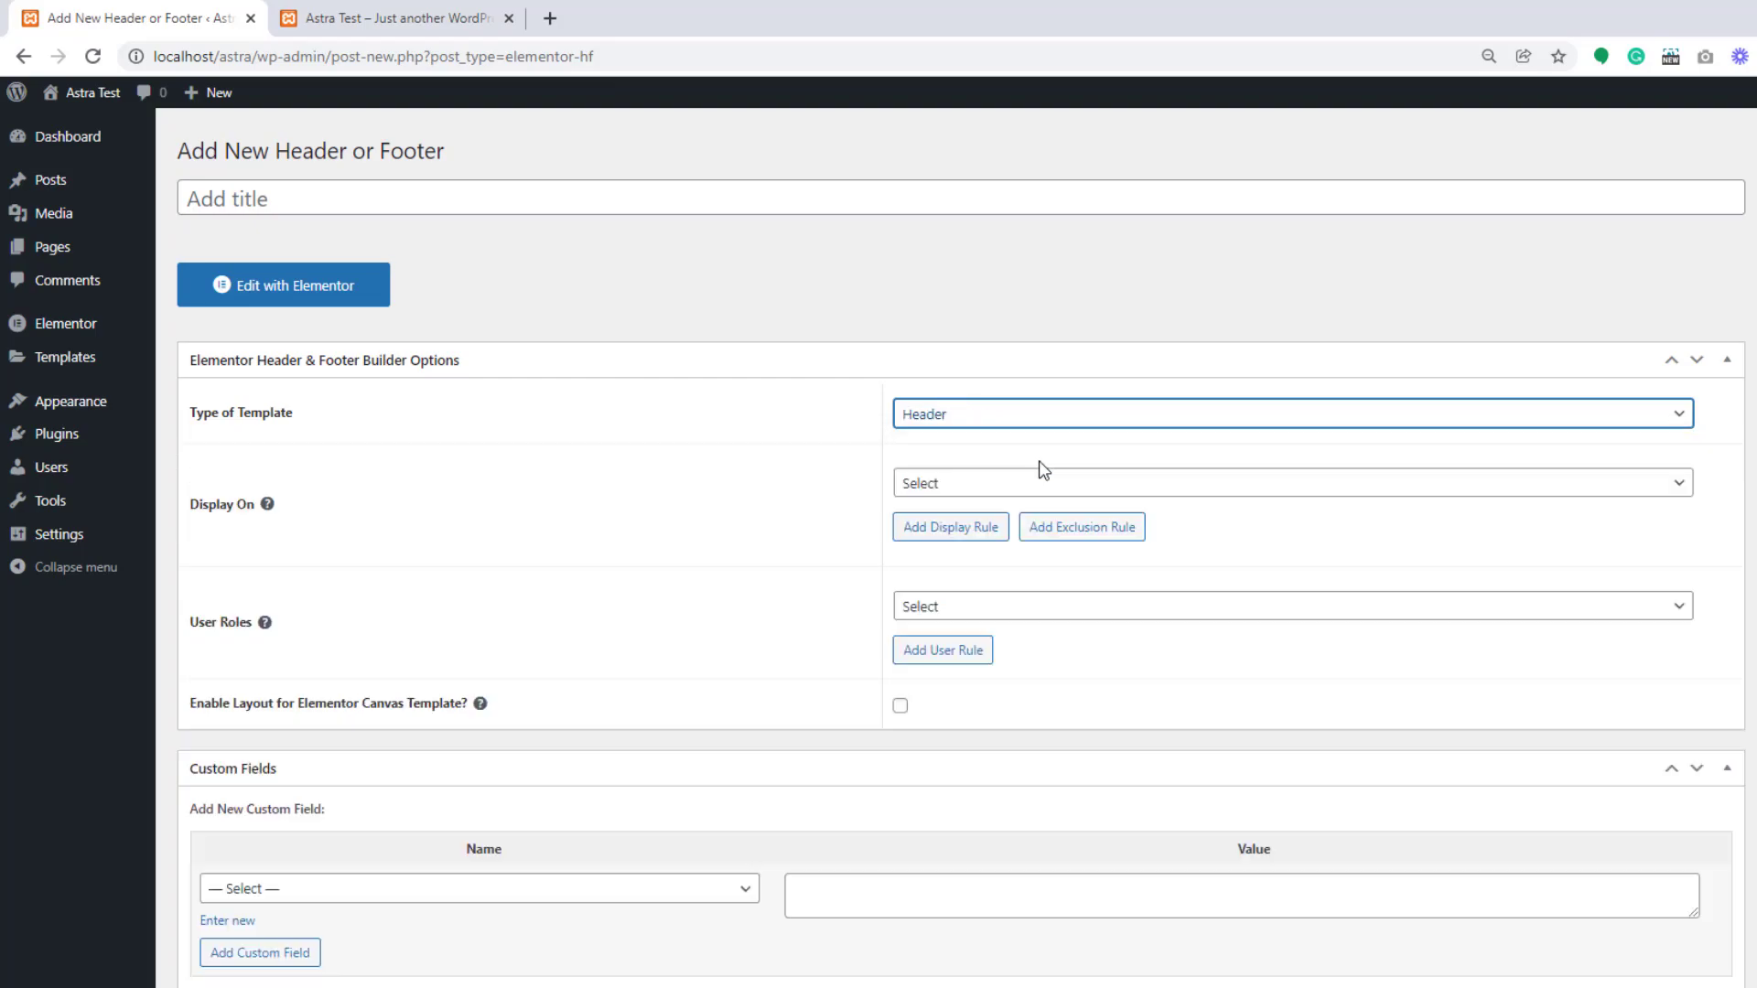
left_click(318, 200)
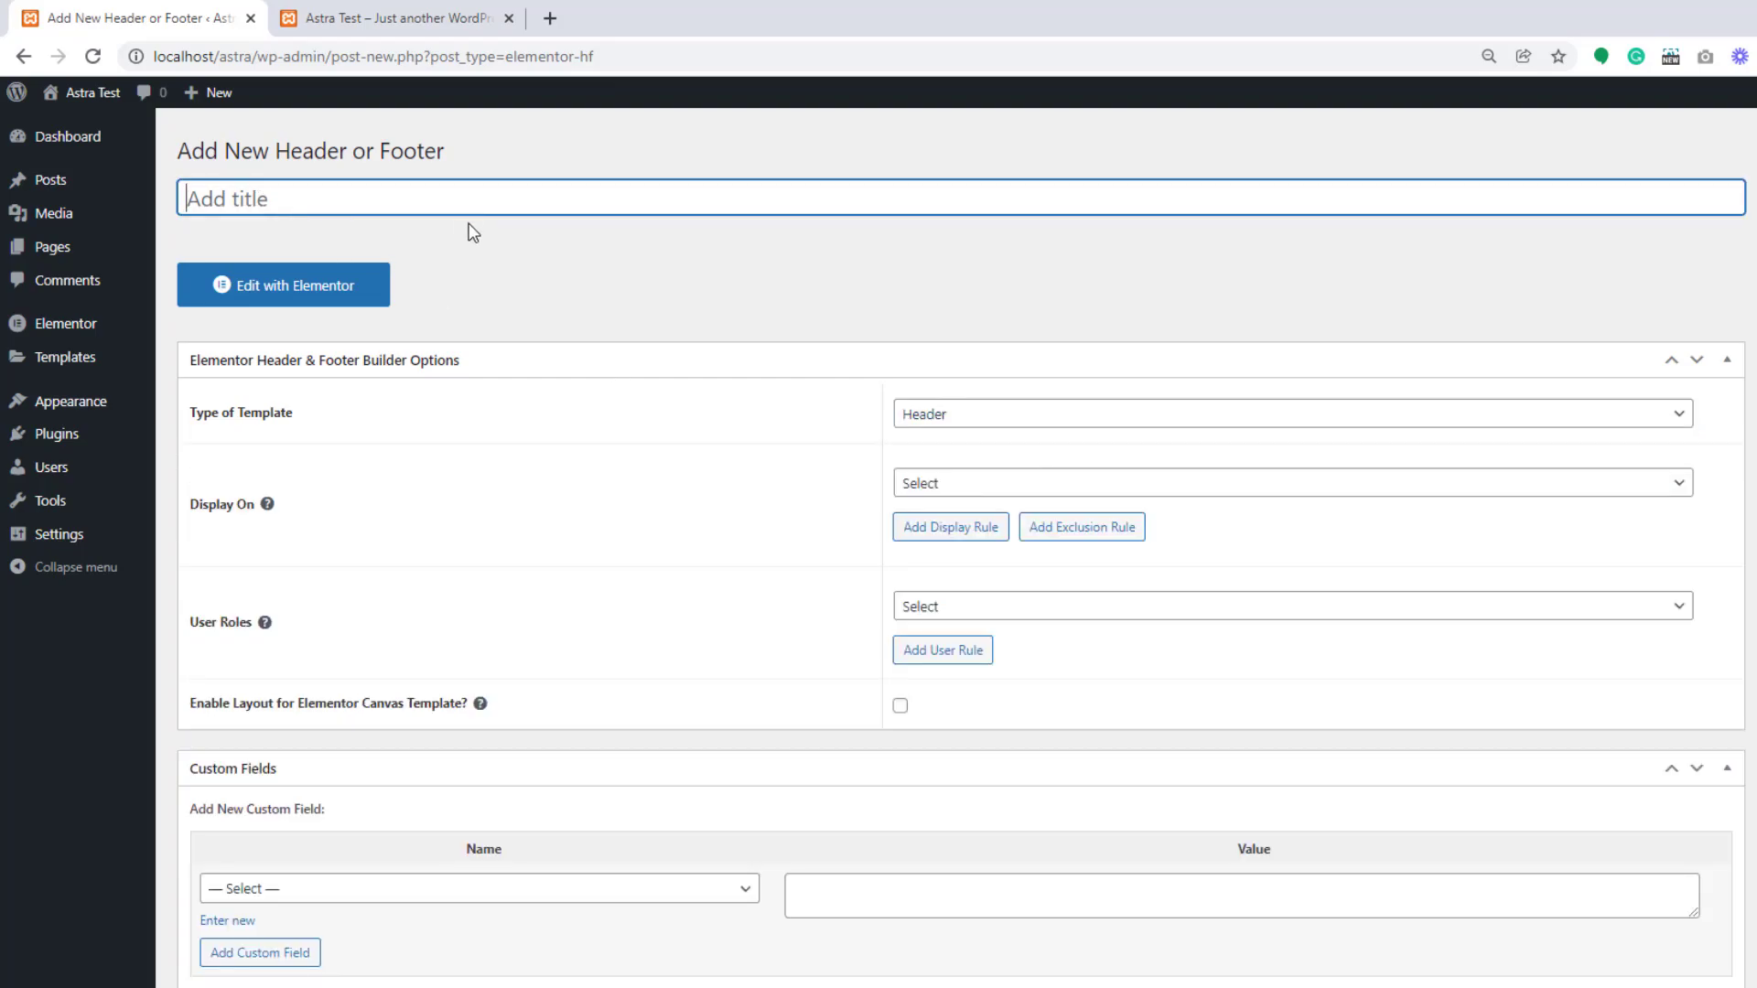
type("Custom Header")
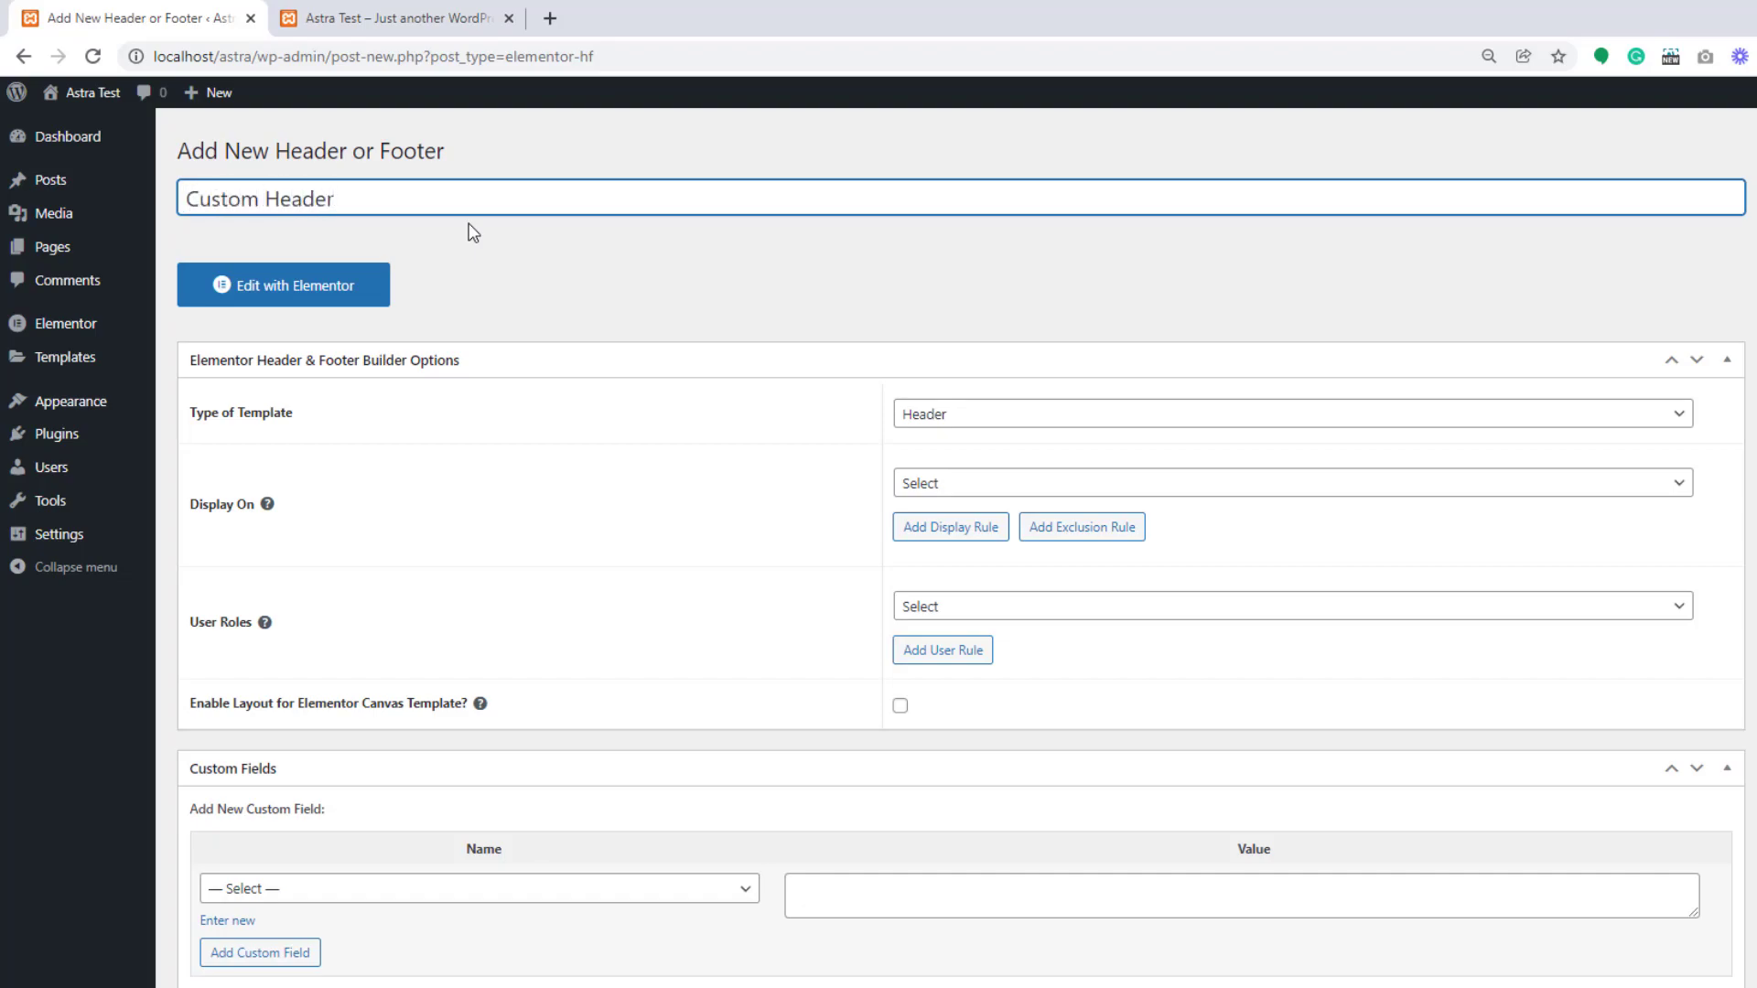
Step: Display it on the Entire Website for all users, enable the canvas layout, and publish
left_click(1363, 484)
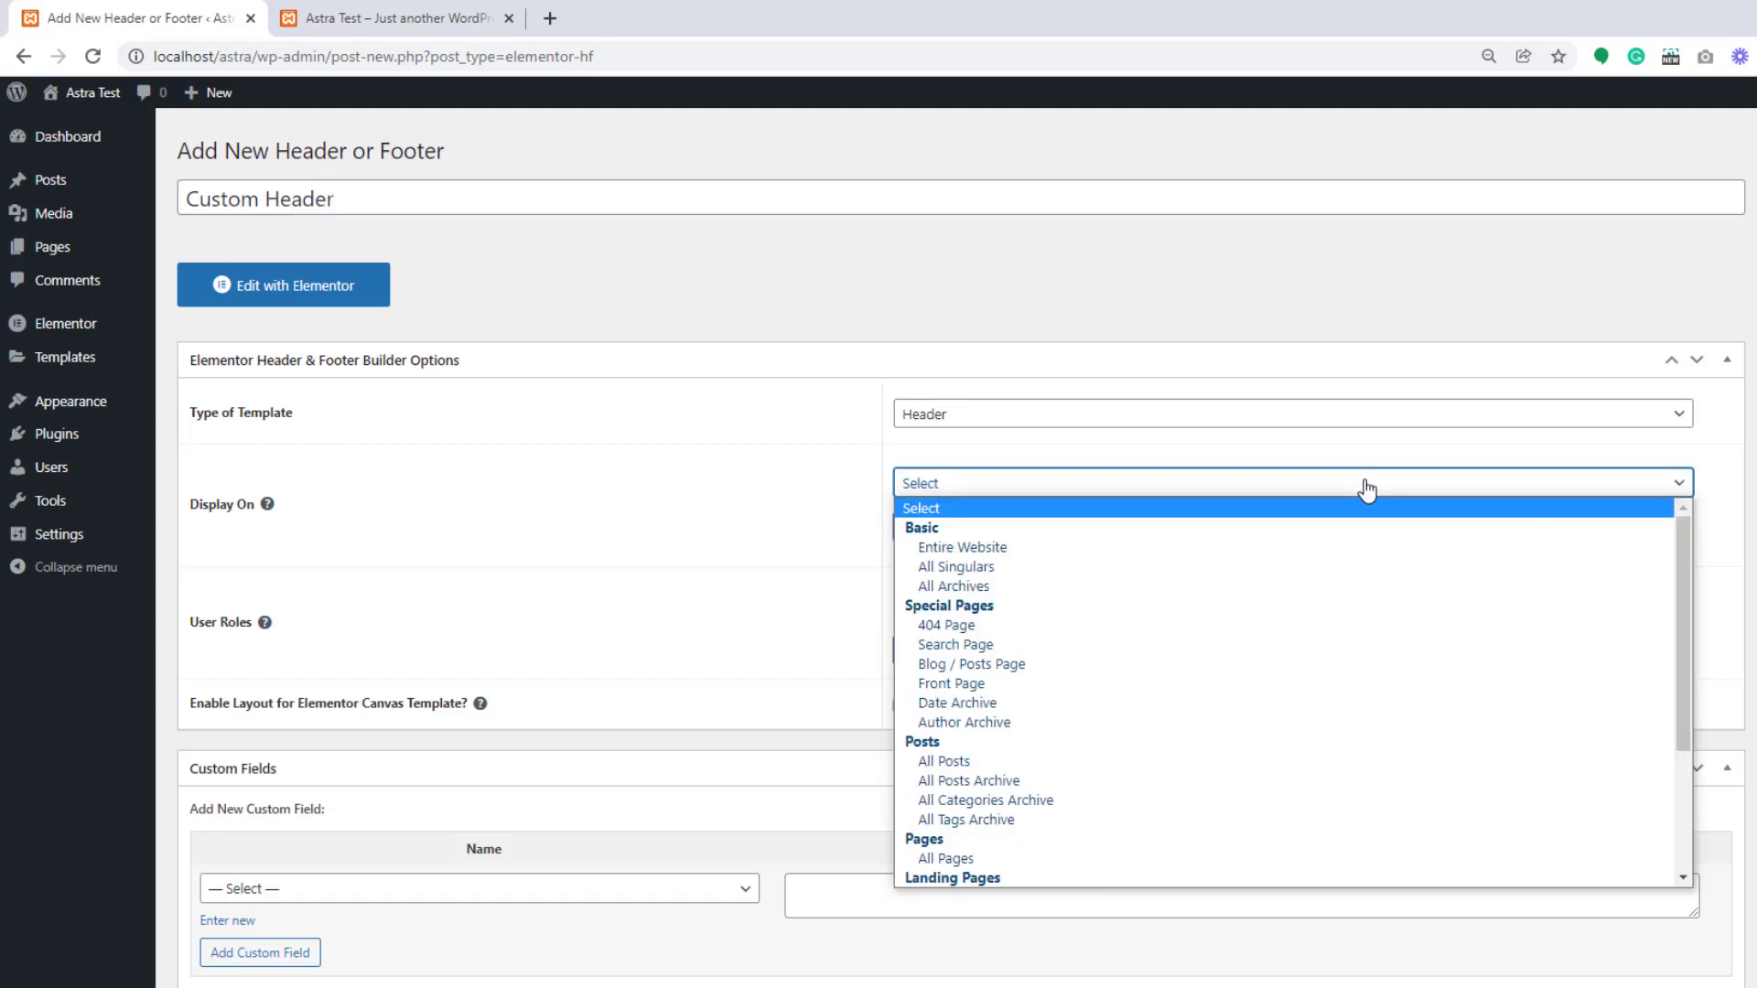
left_click(1027, 553)
left_click(1126, 607)
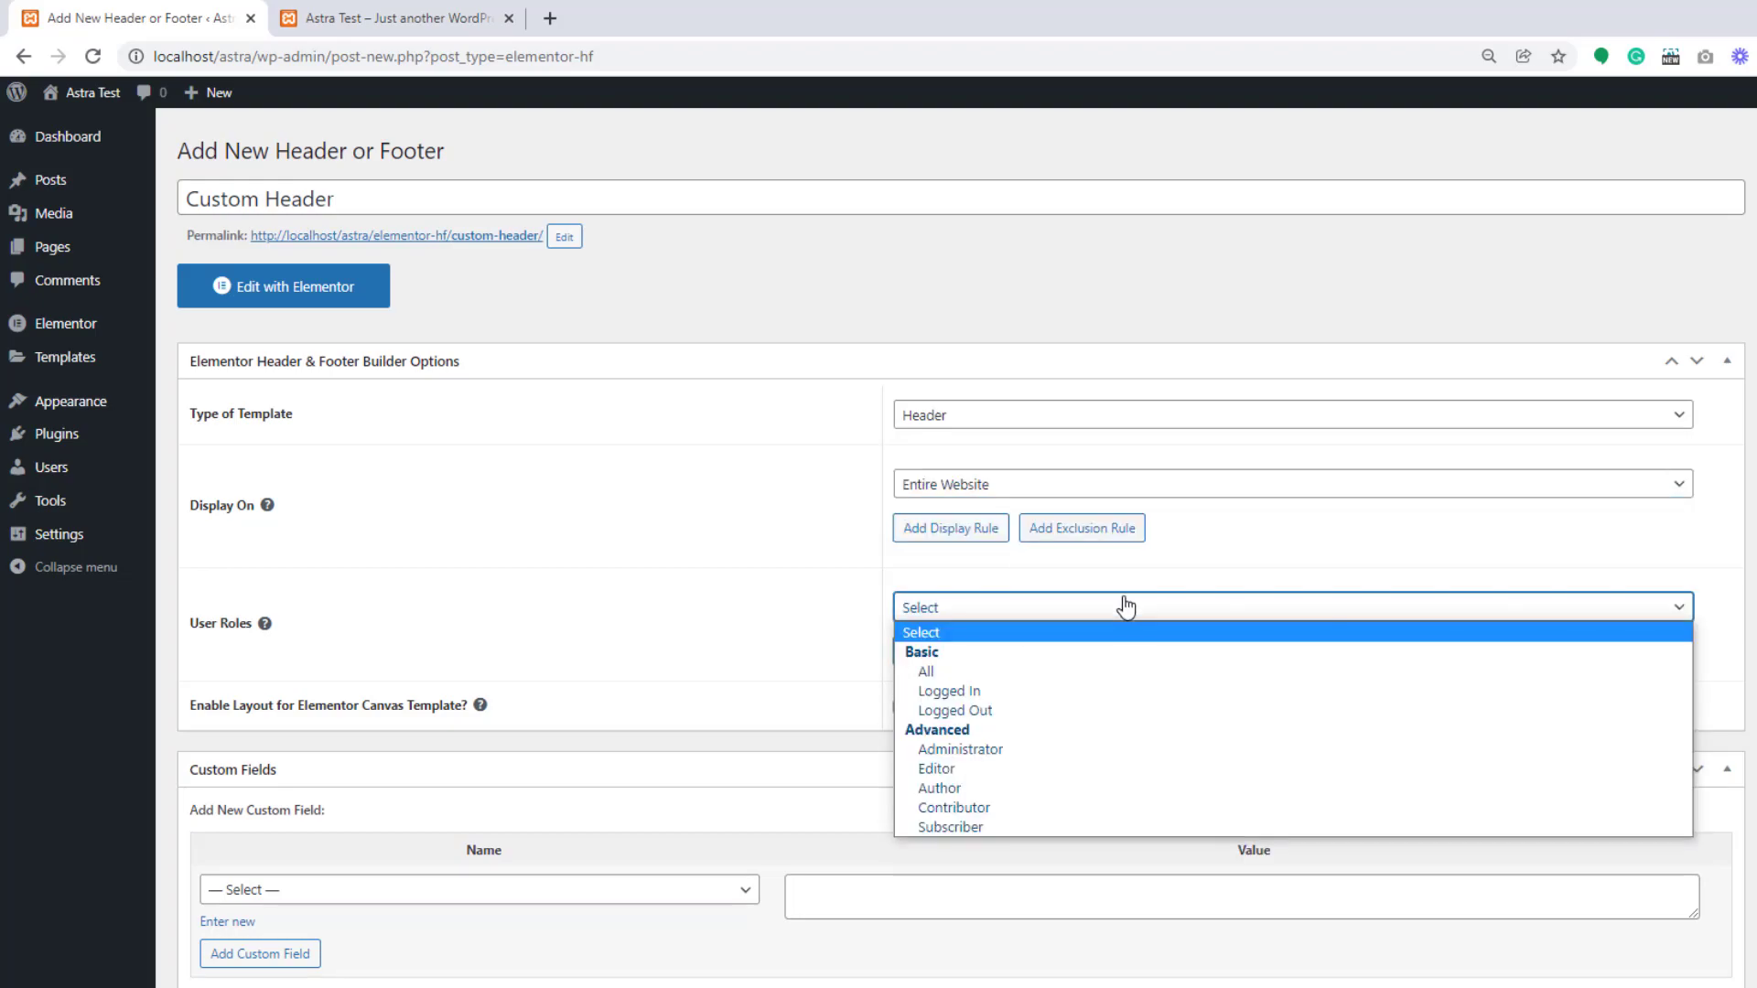
left_click(1281, 563)
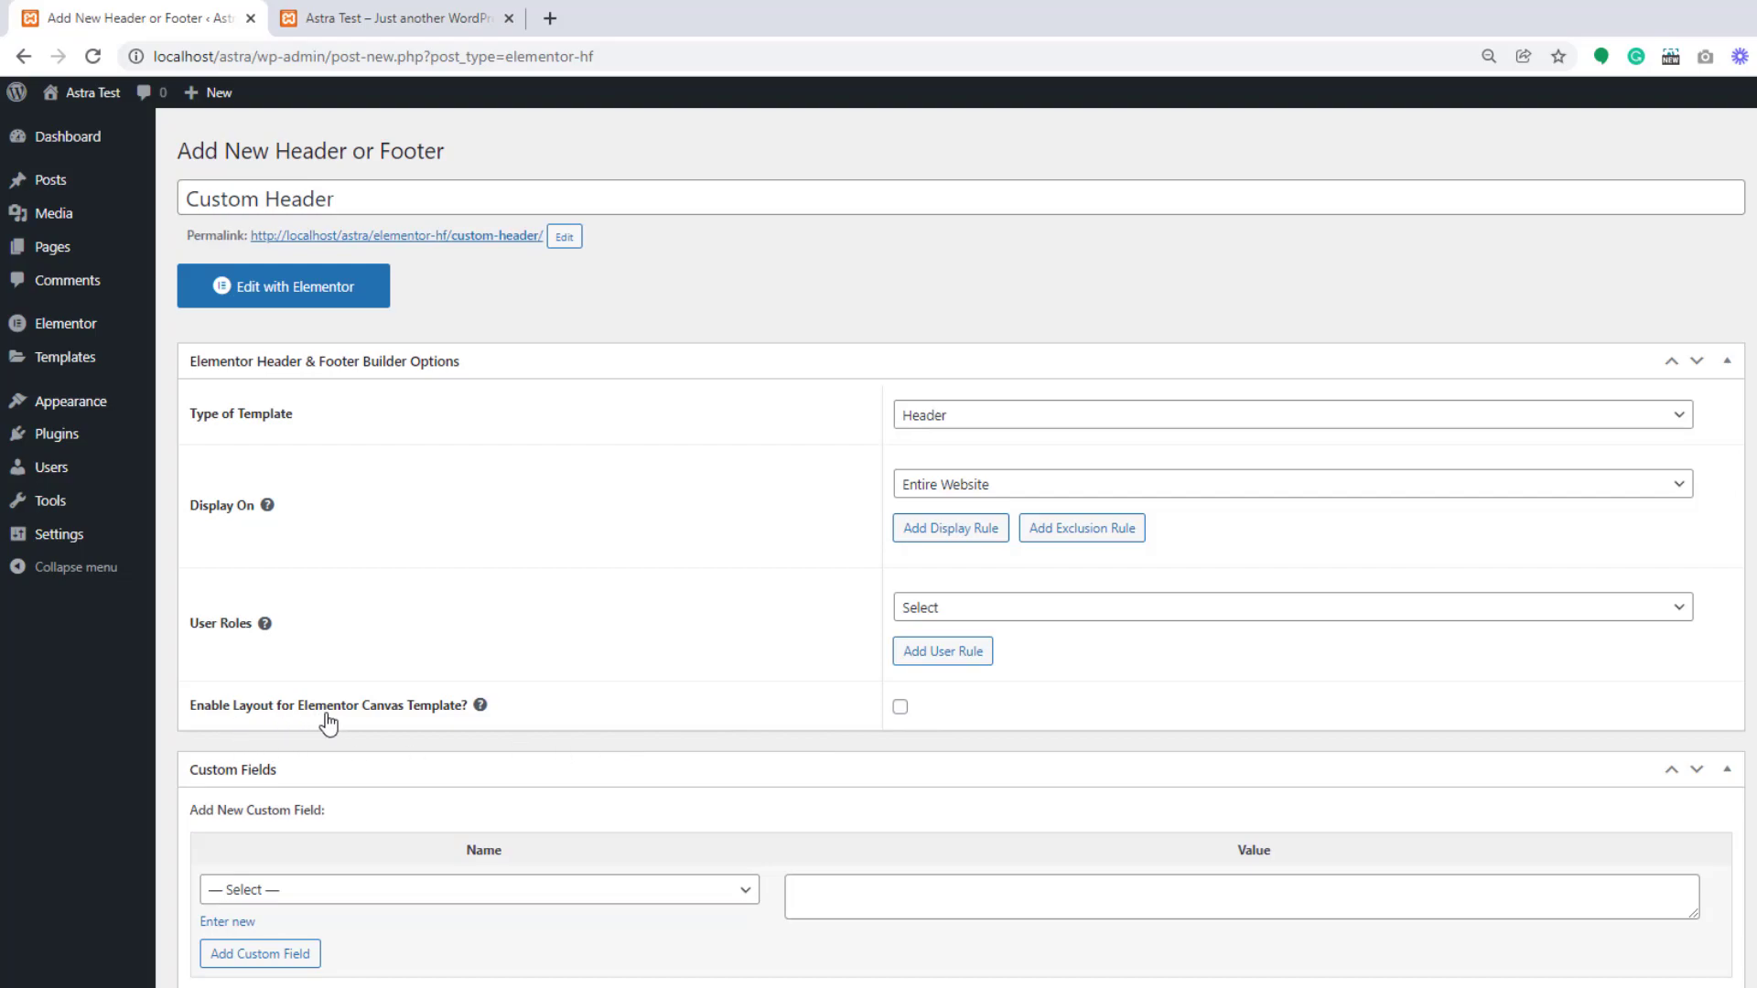
left_click(900, 709)
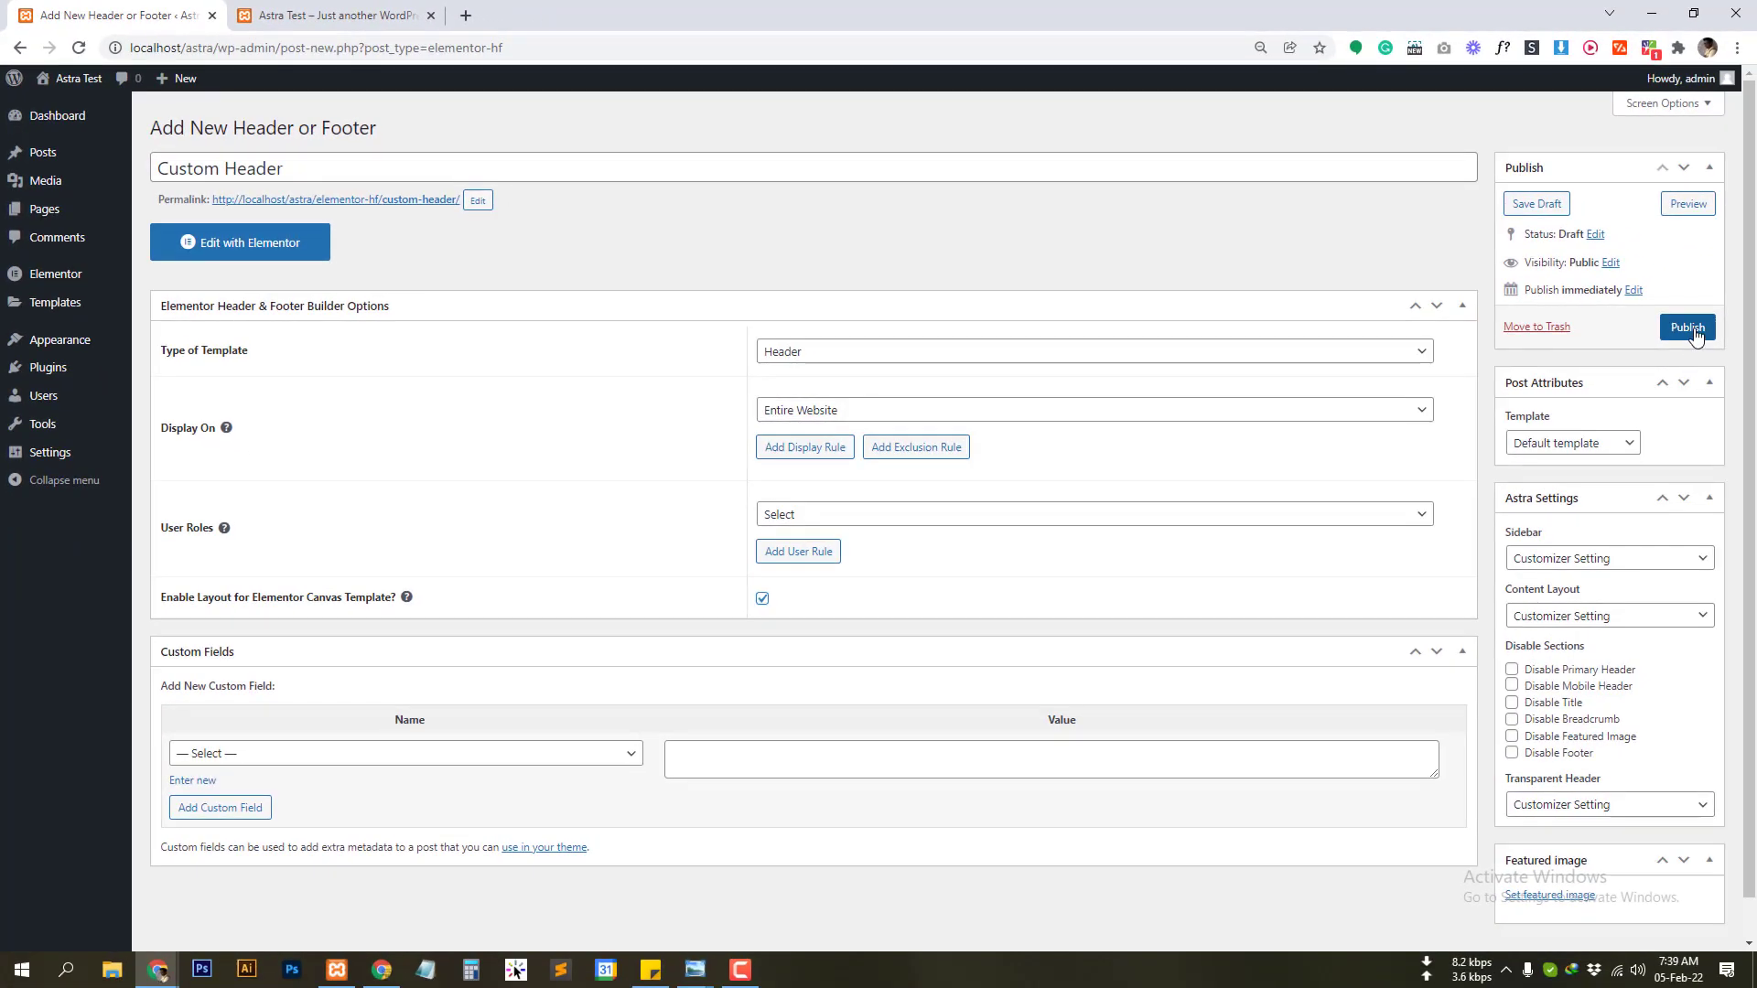
left_click(1689, 328)
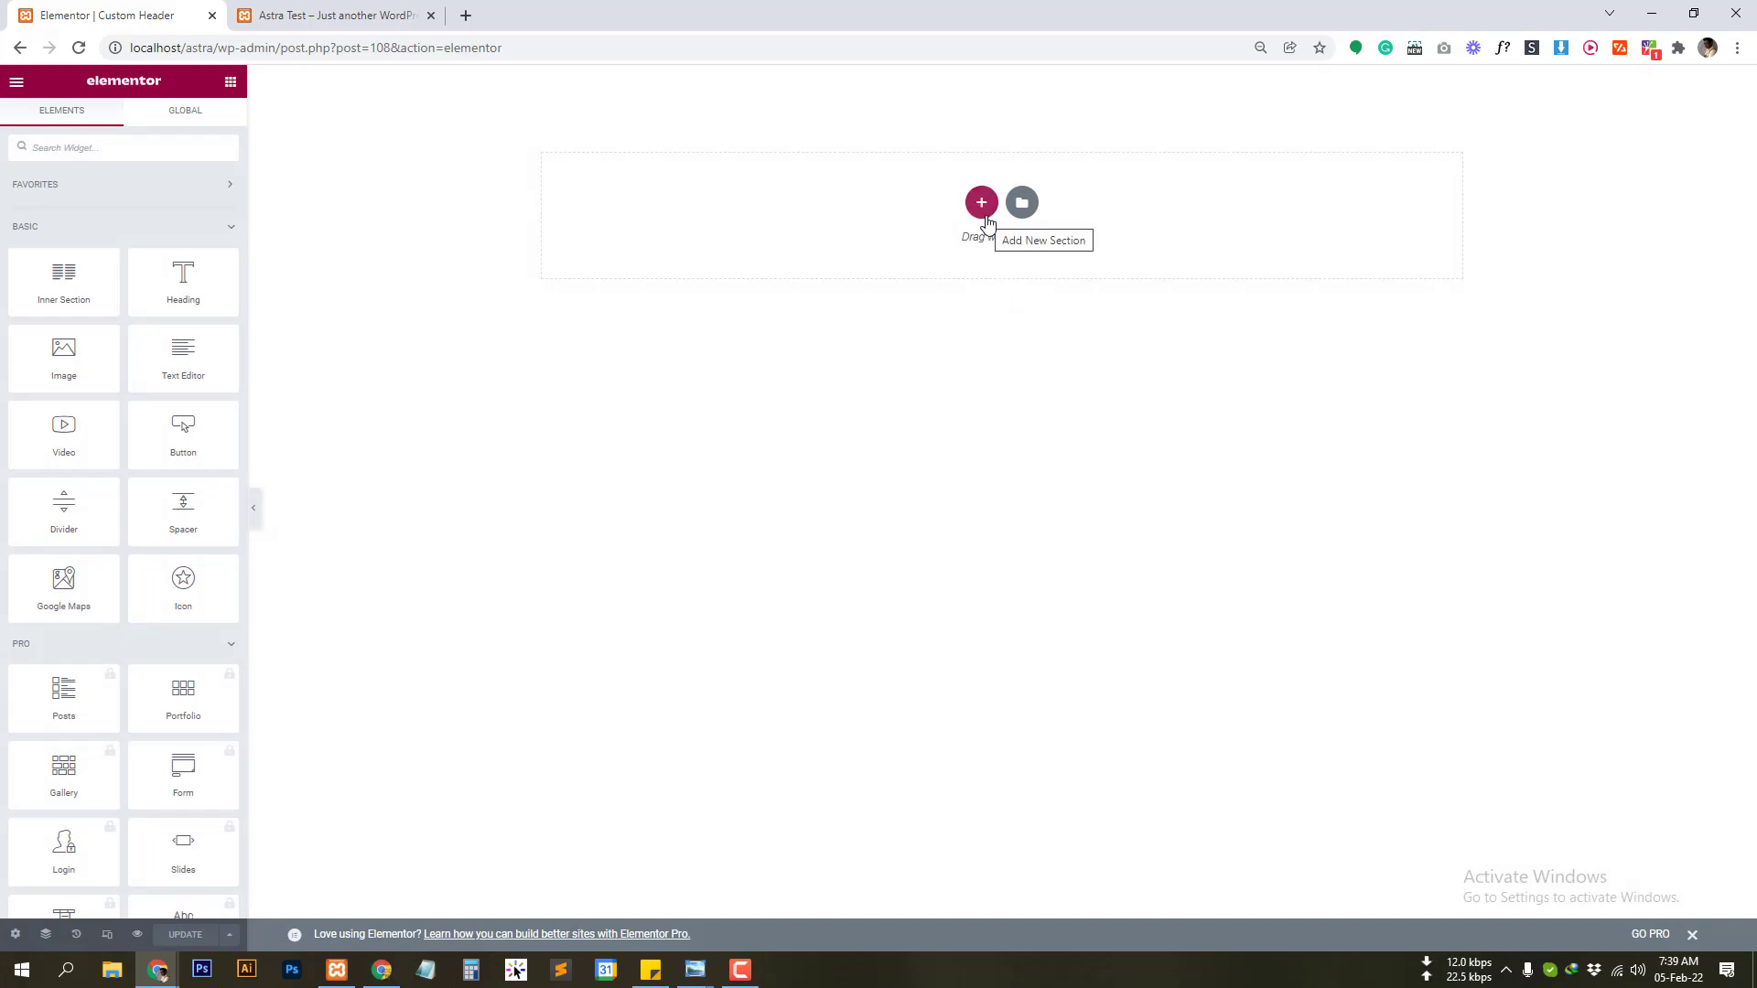
Step: Reload the live site to confirm the old WebDev header is gone, then return to Elementor
left_click(325, 13)
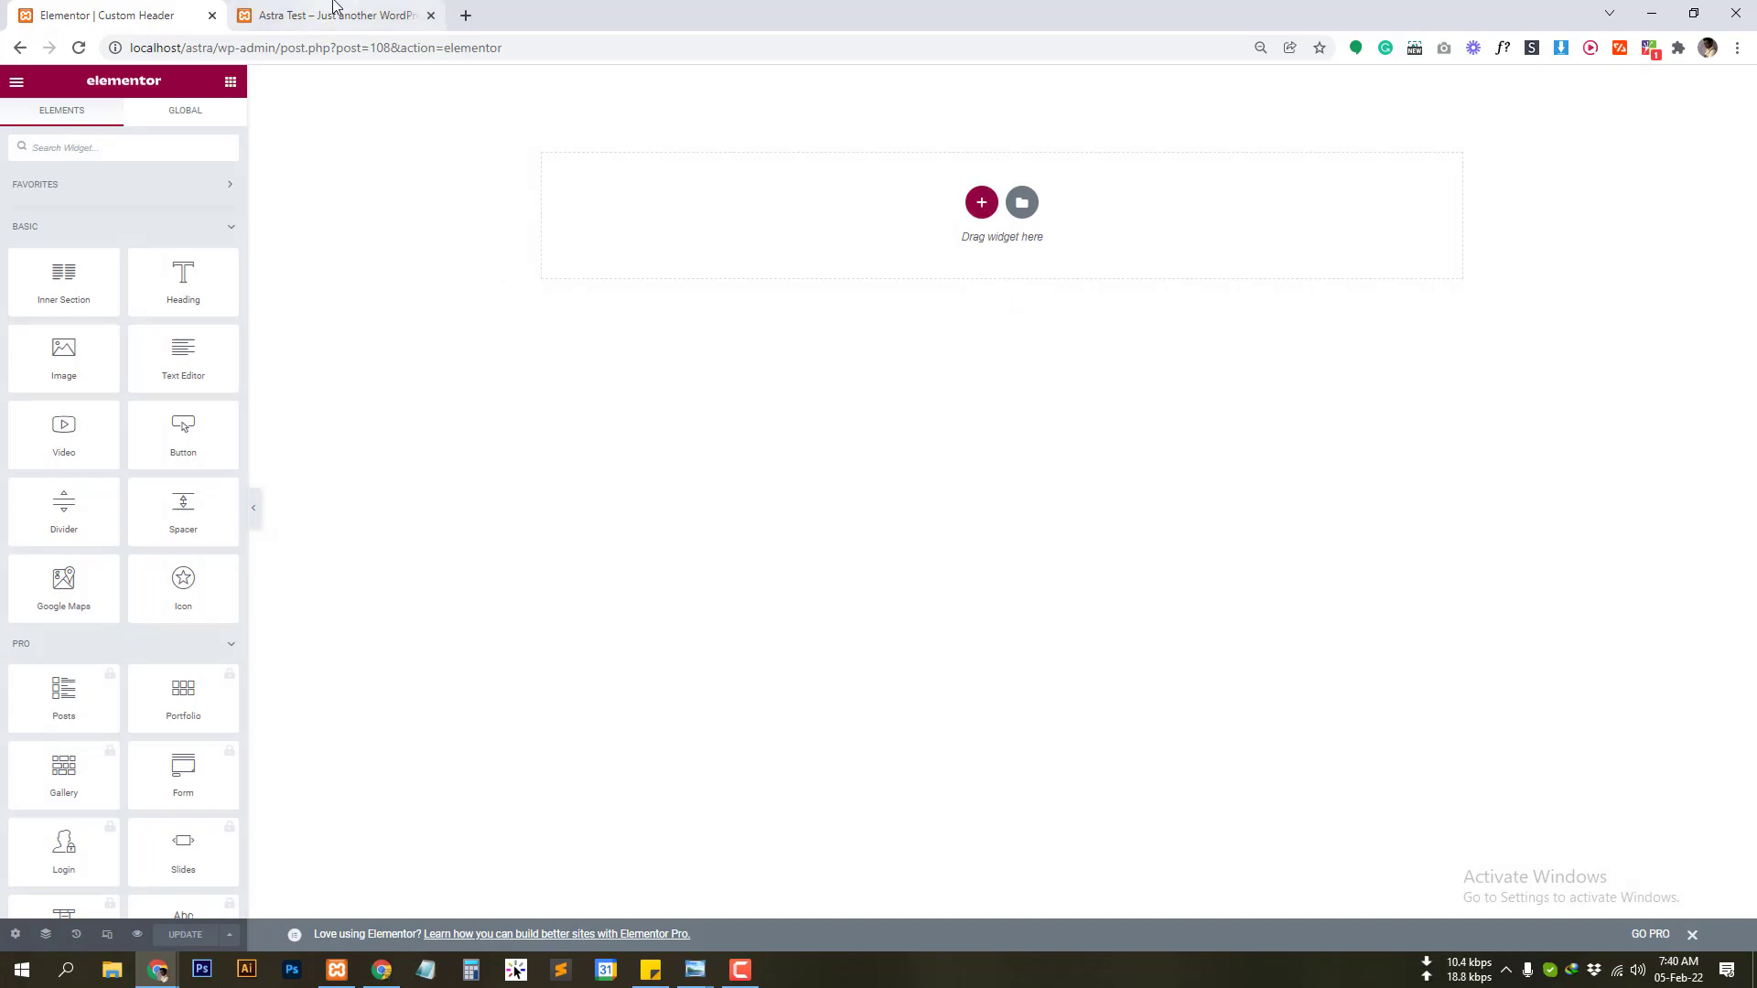
left_click(78, 47)
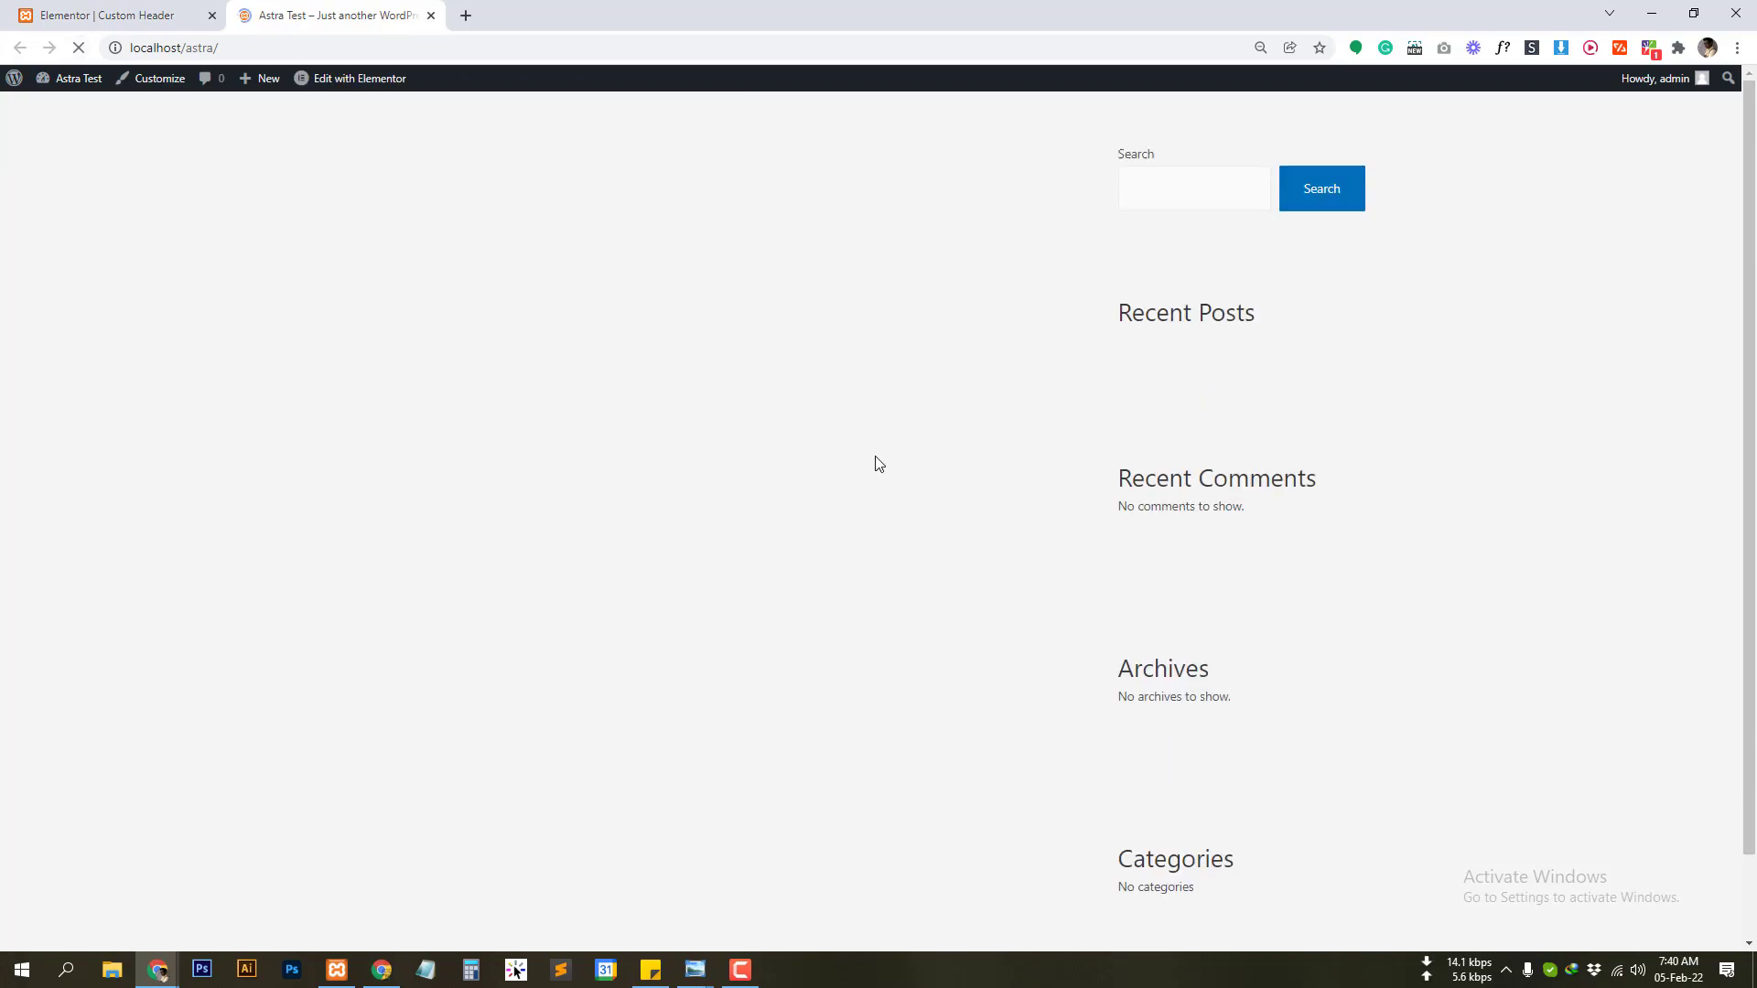
scroll(906, 439, "down", 1)
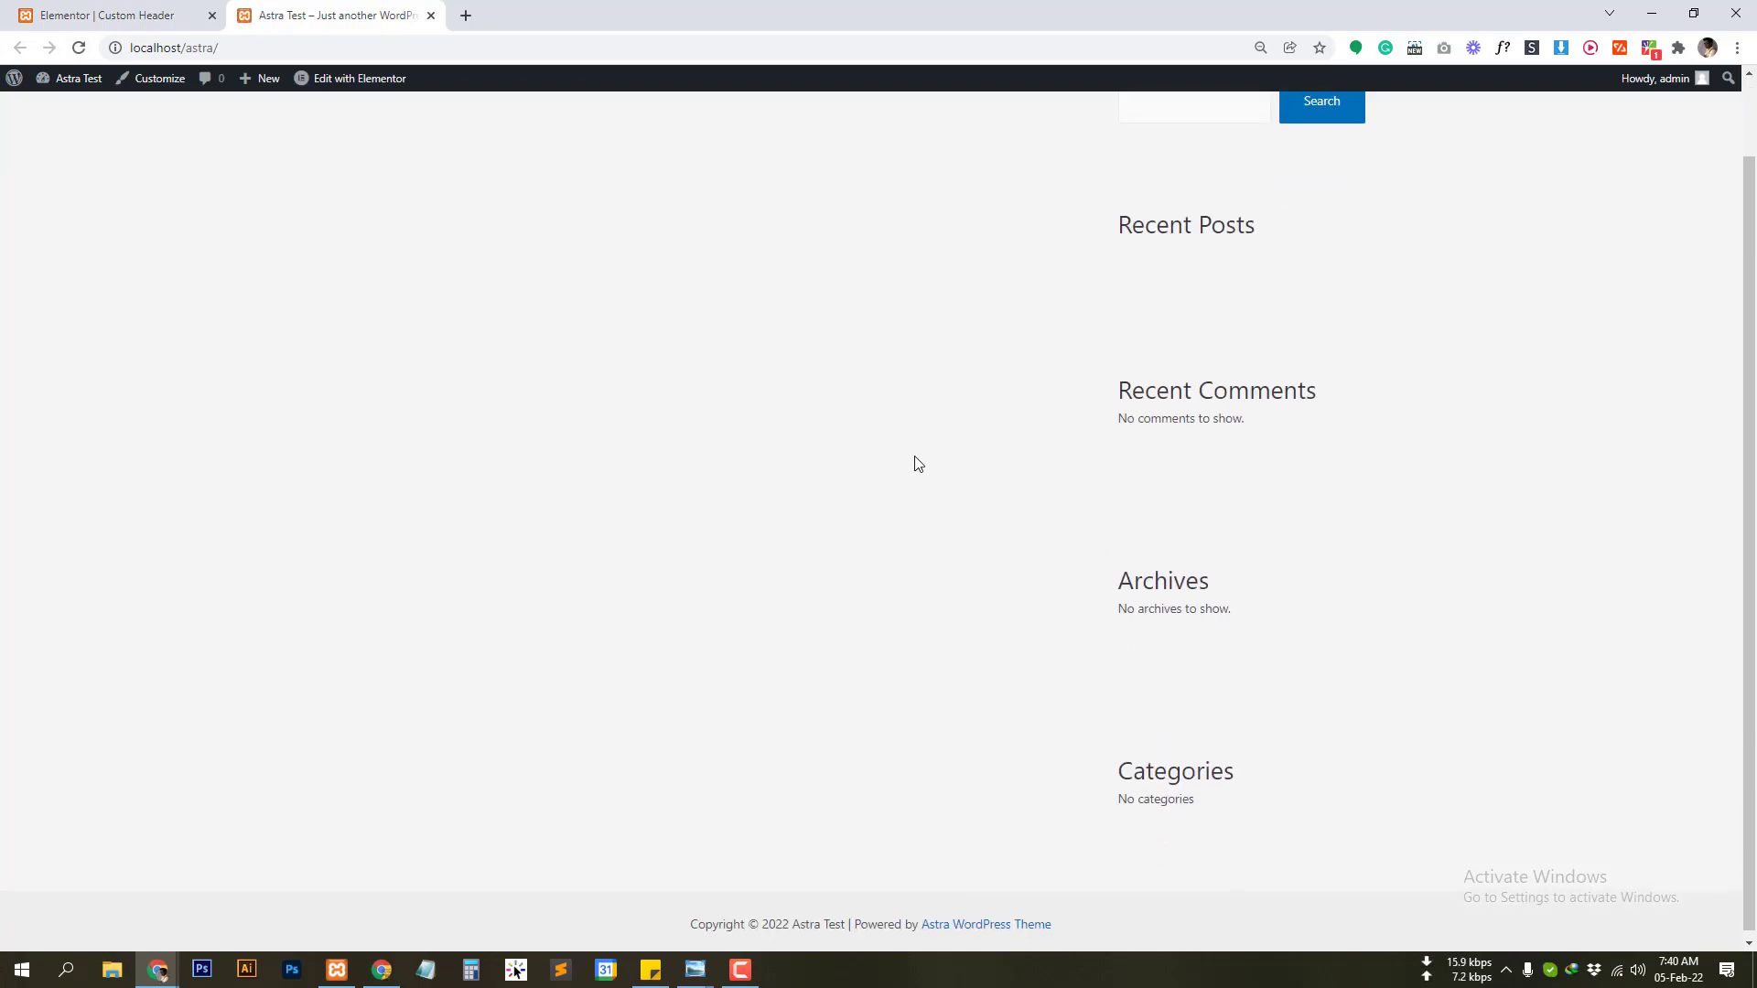
scroll(918, 464, "up", 1)
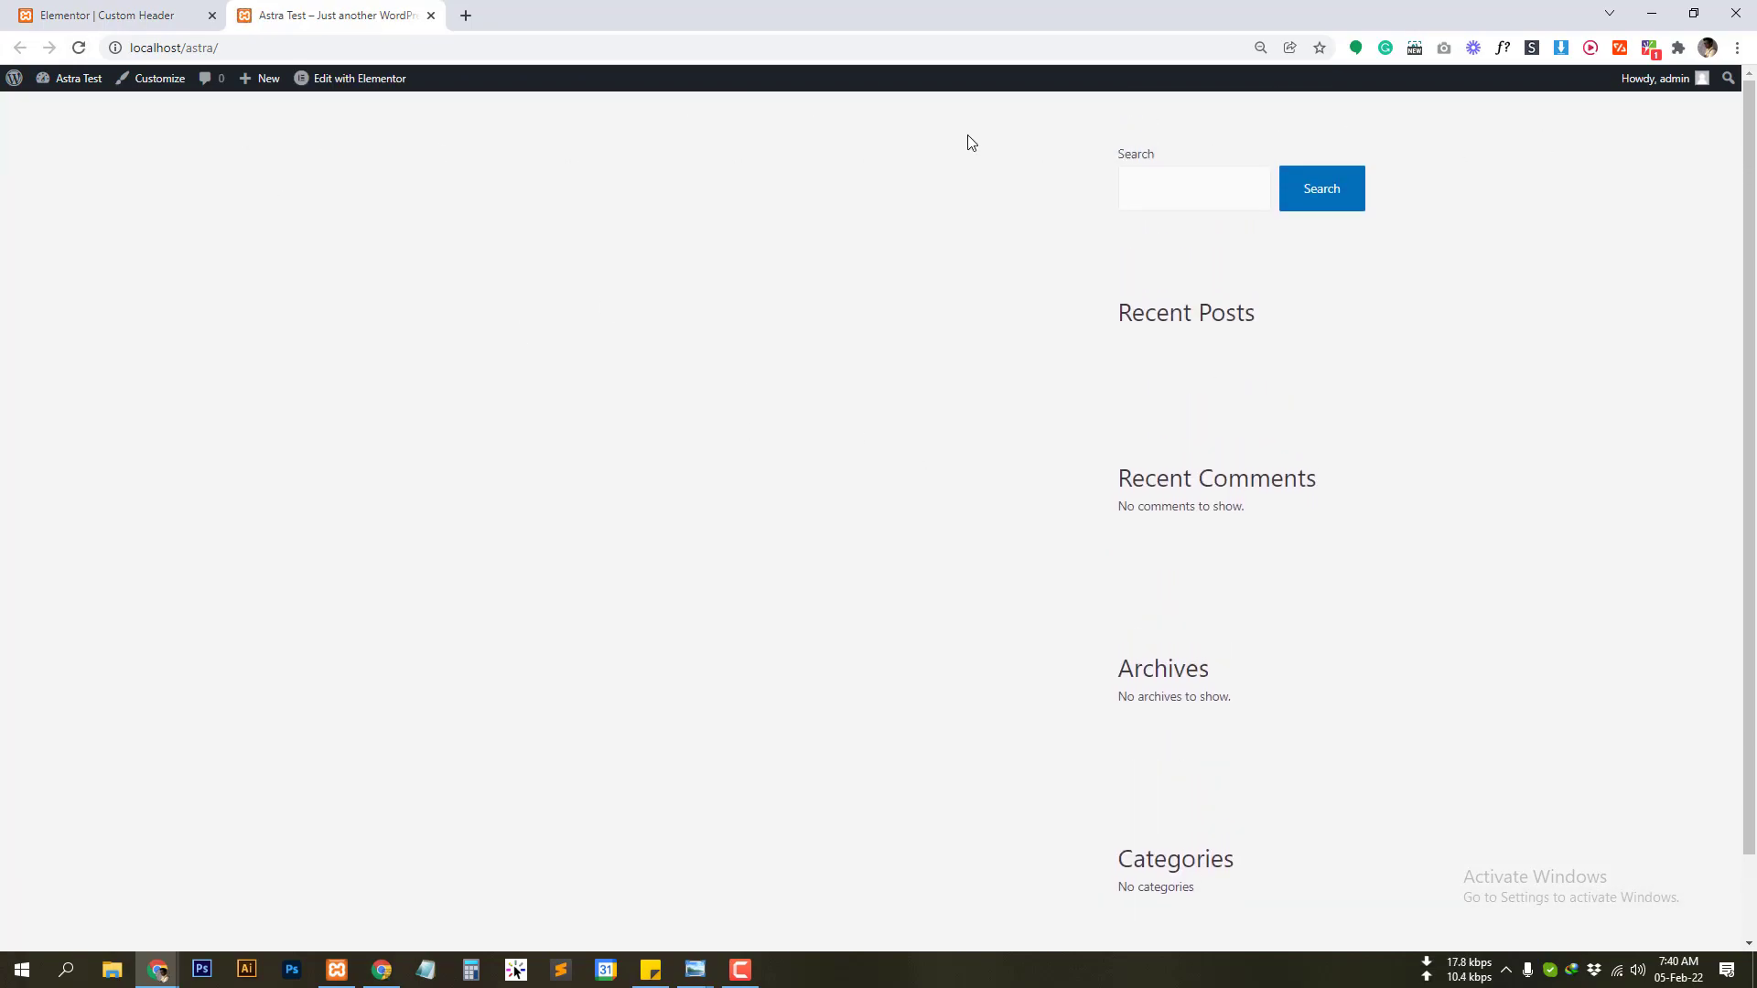
left_click(91, 11)
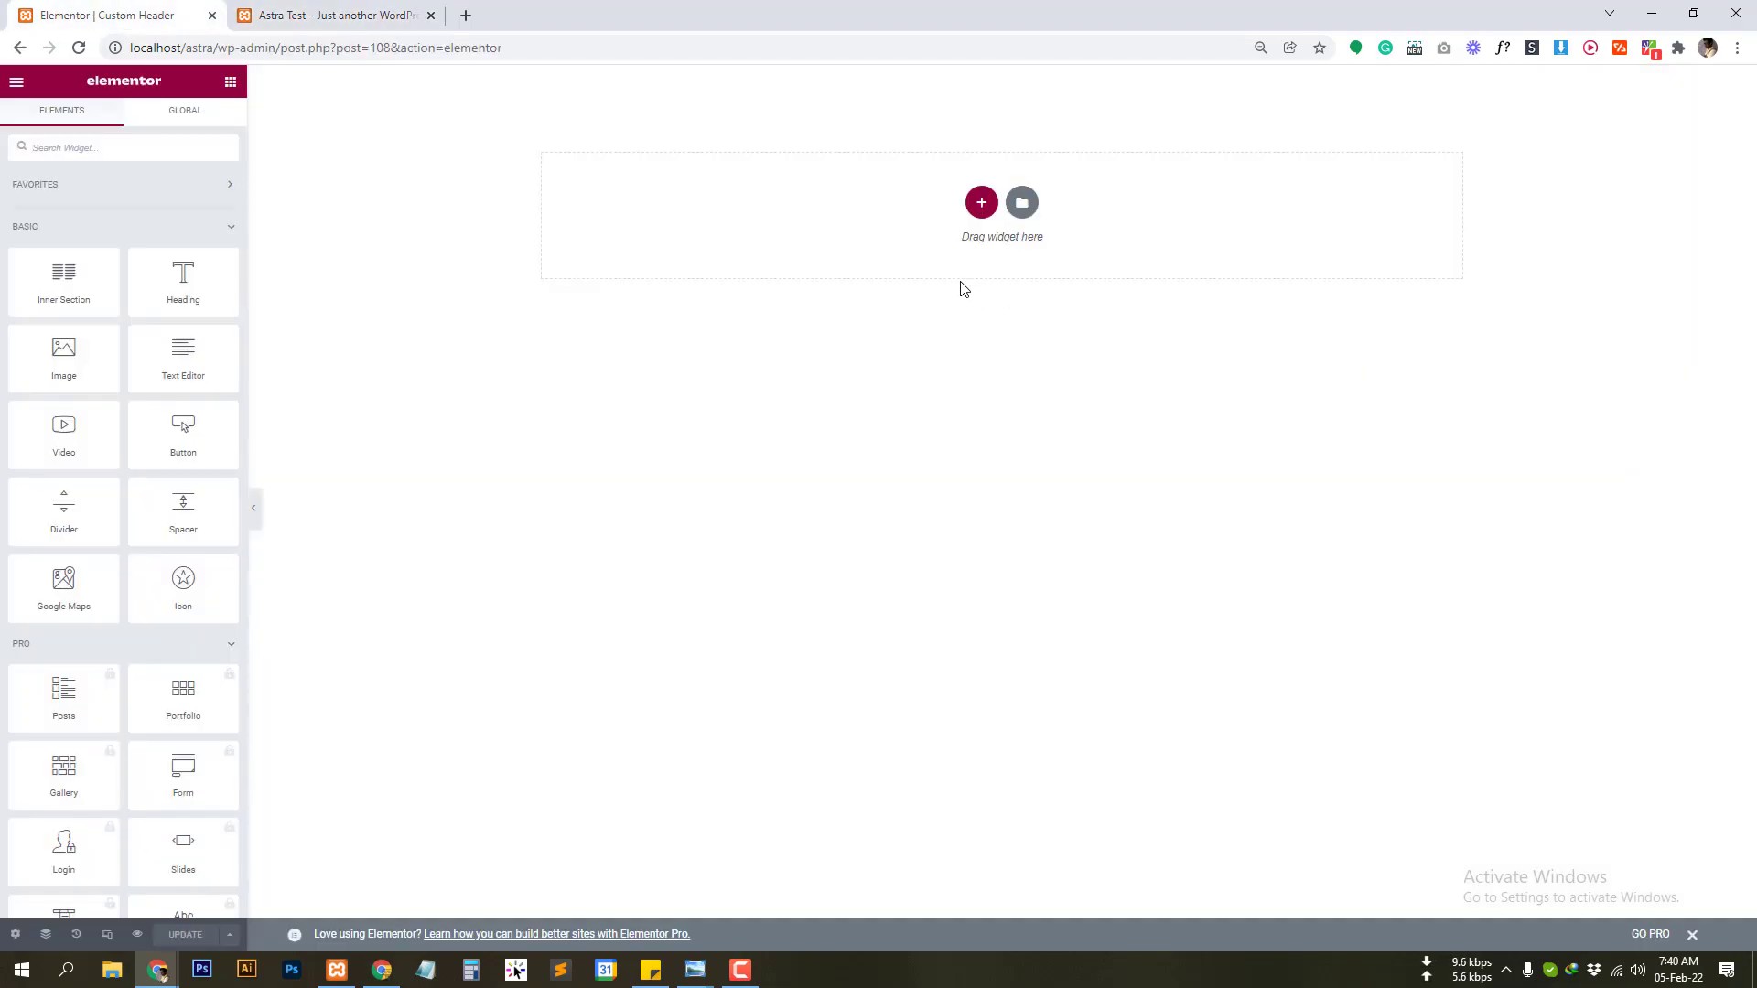
Step: Add a three-column section with a wider middle and put the Site Logo in its left column
left_click(981, 202)
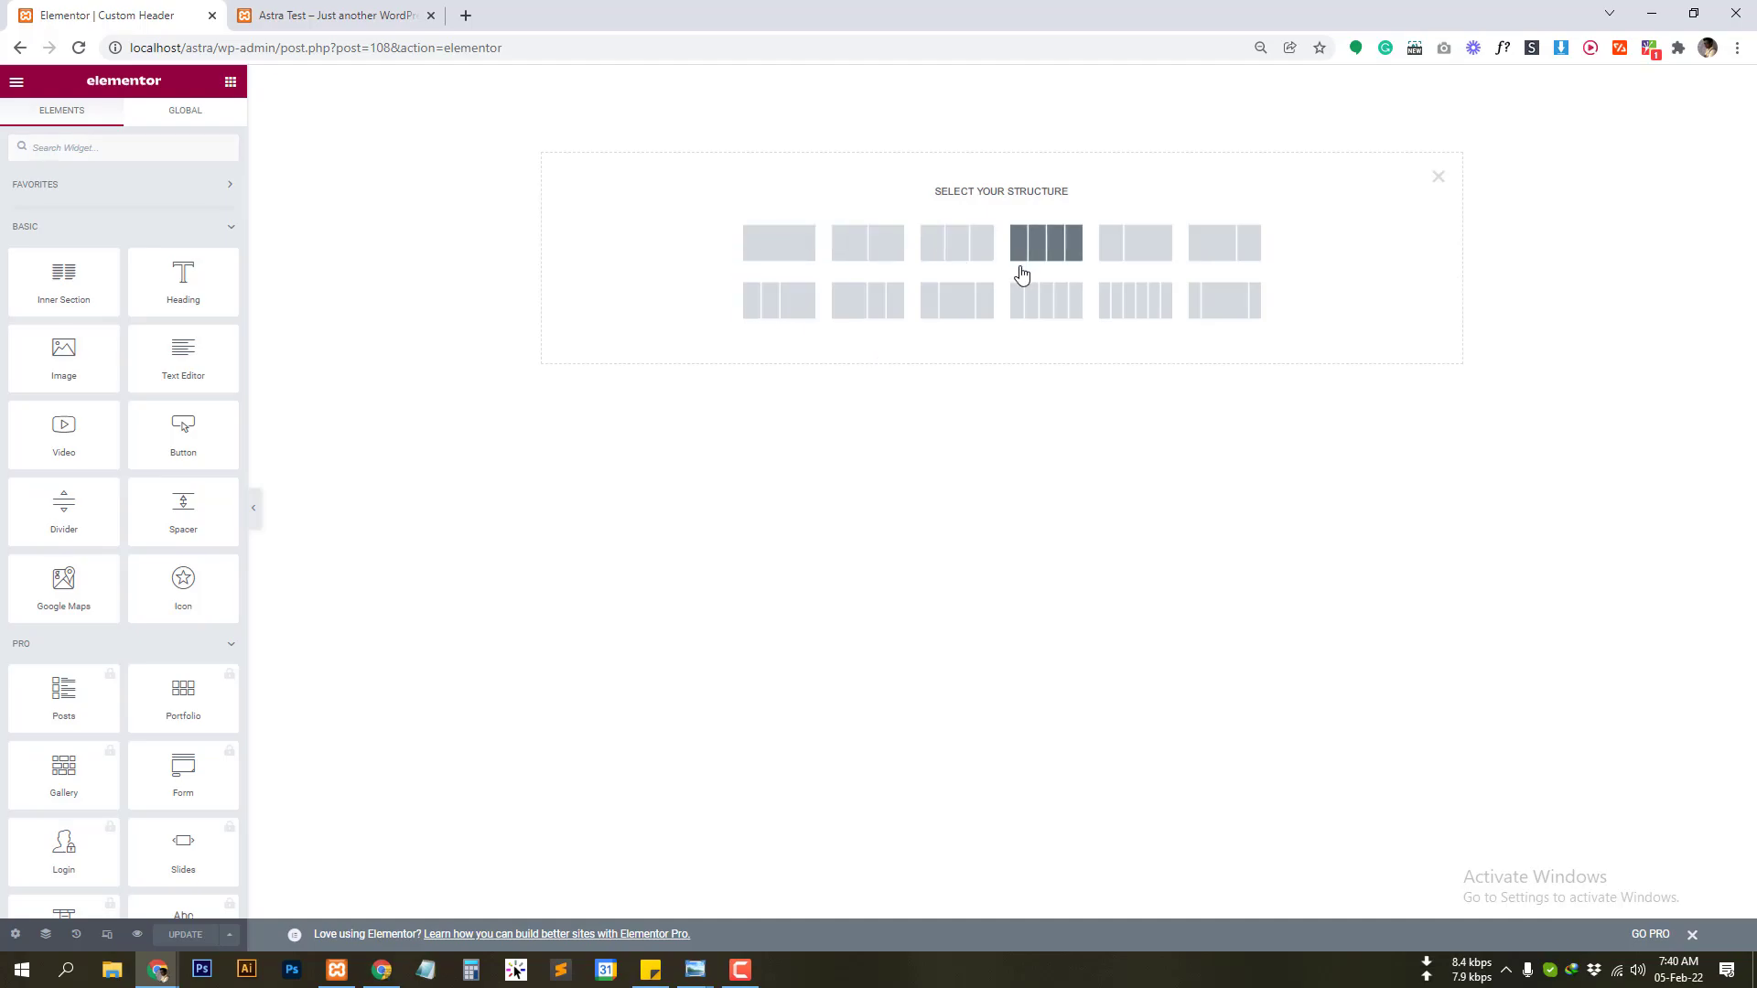
left_click(978, 315)
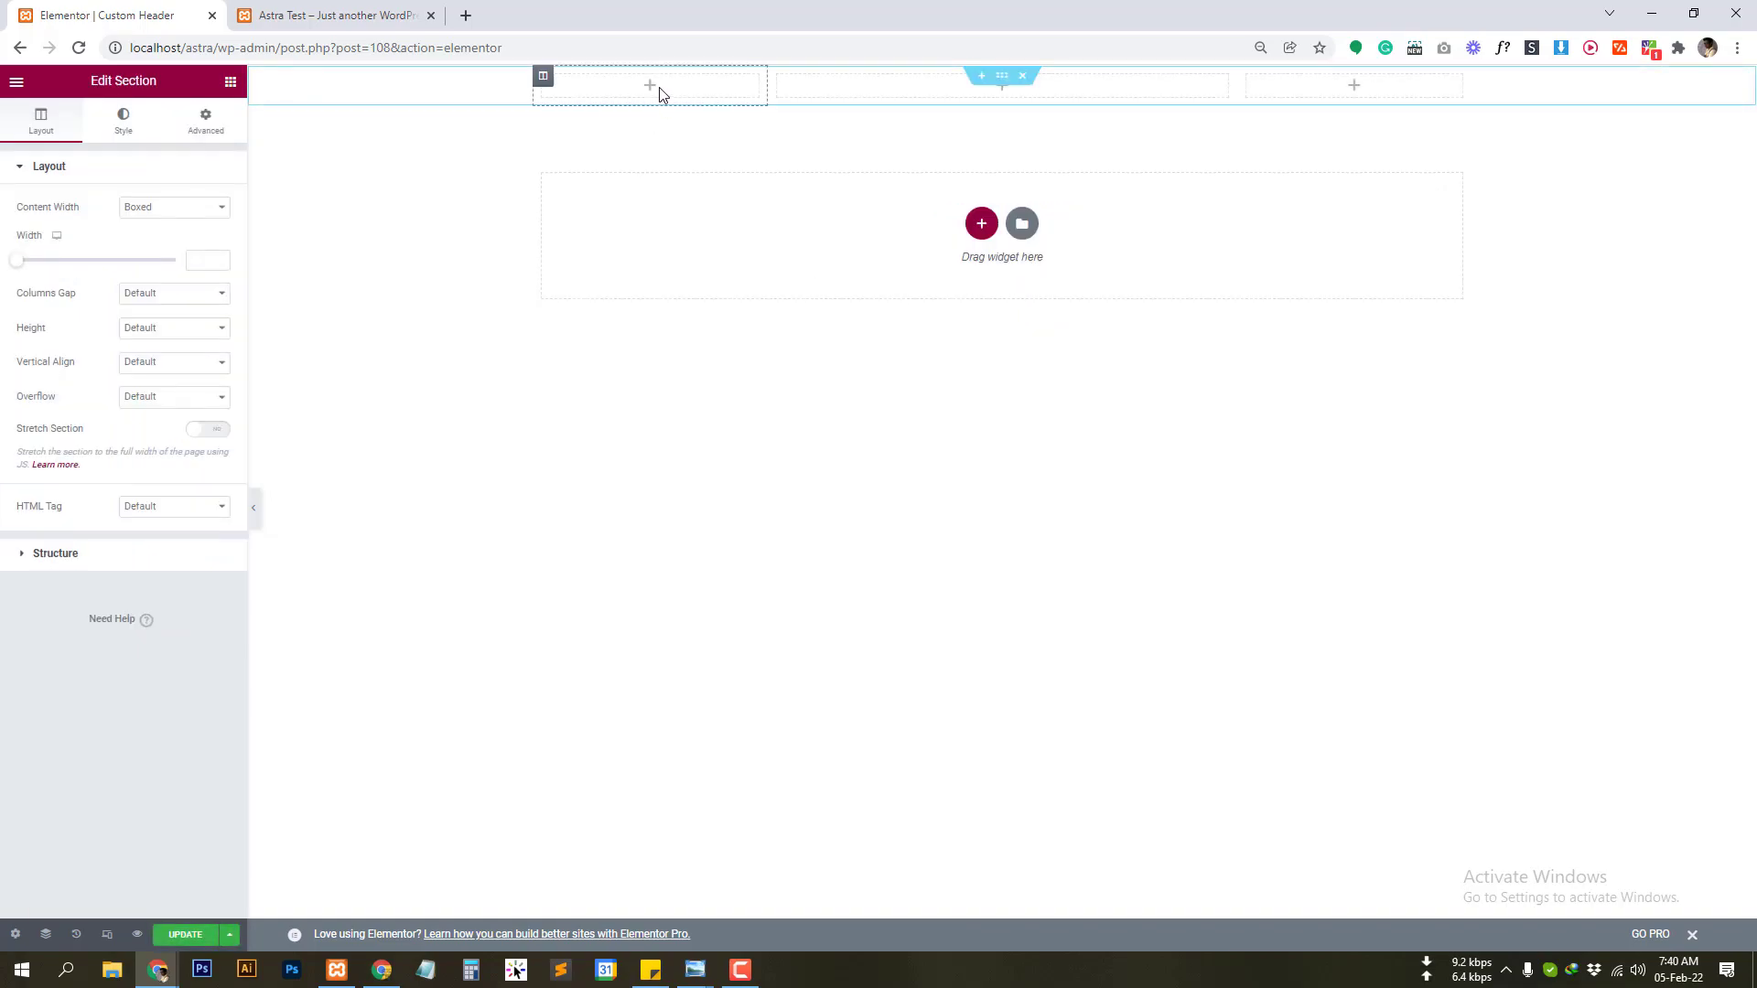
left_click(653, 91)
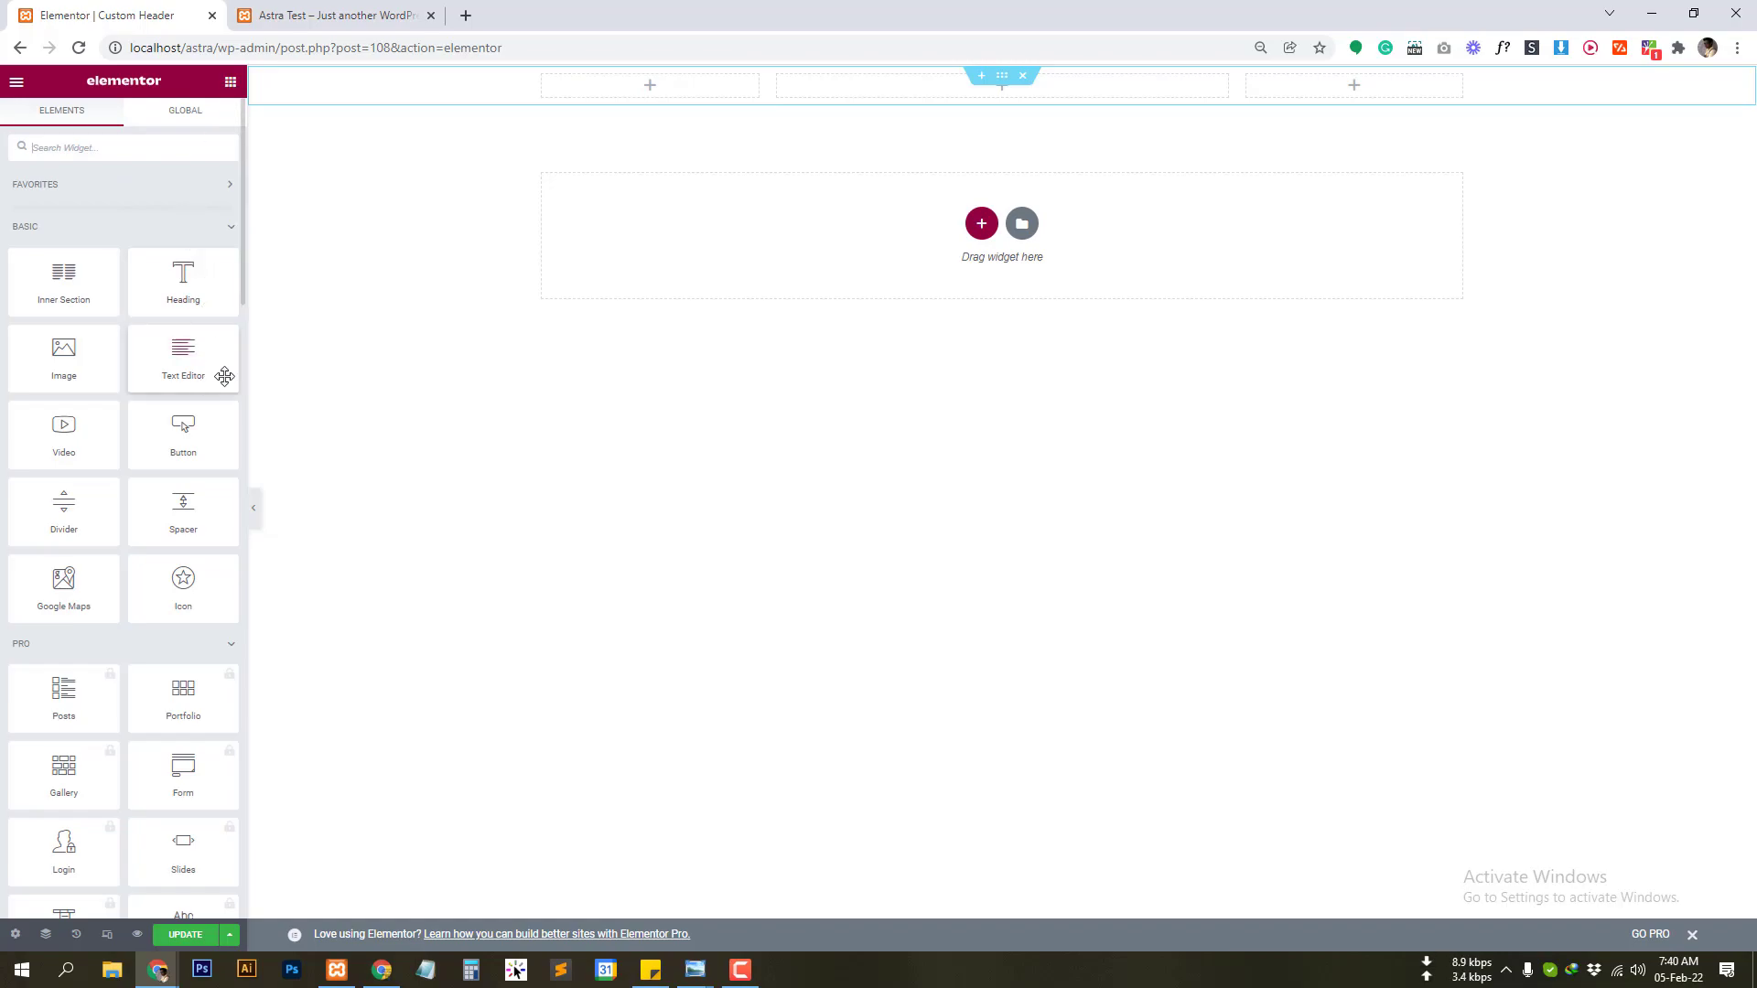
left_click_drag(240, 245, 243, 837)
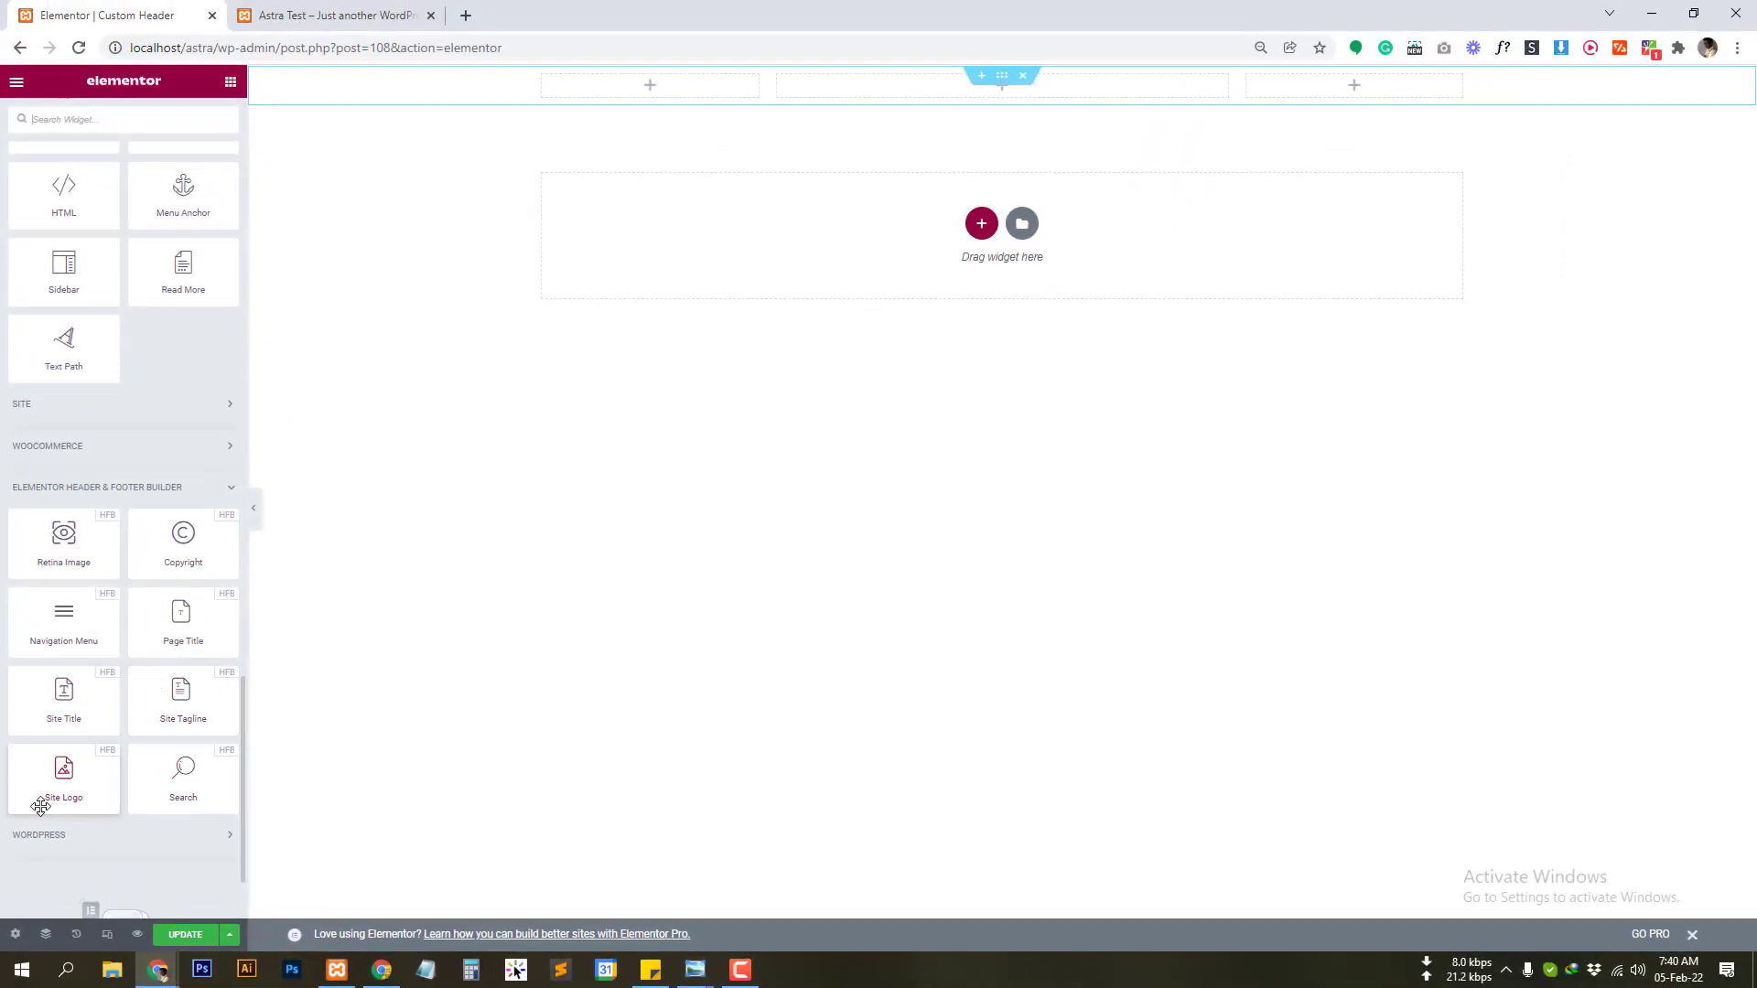
left_click_drag(40, 806, 664, 92)
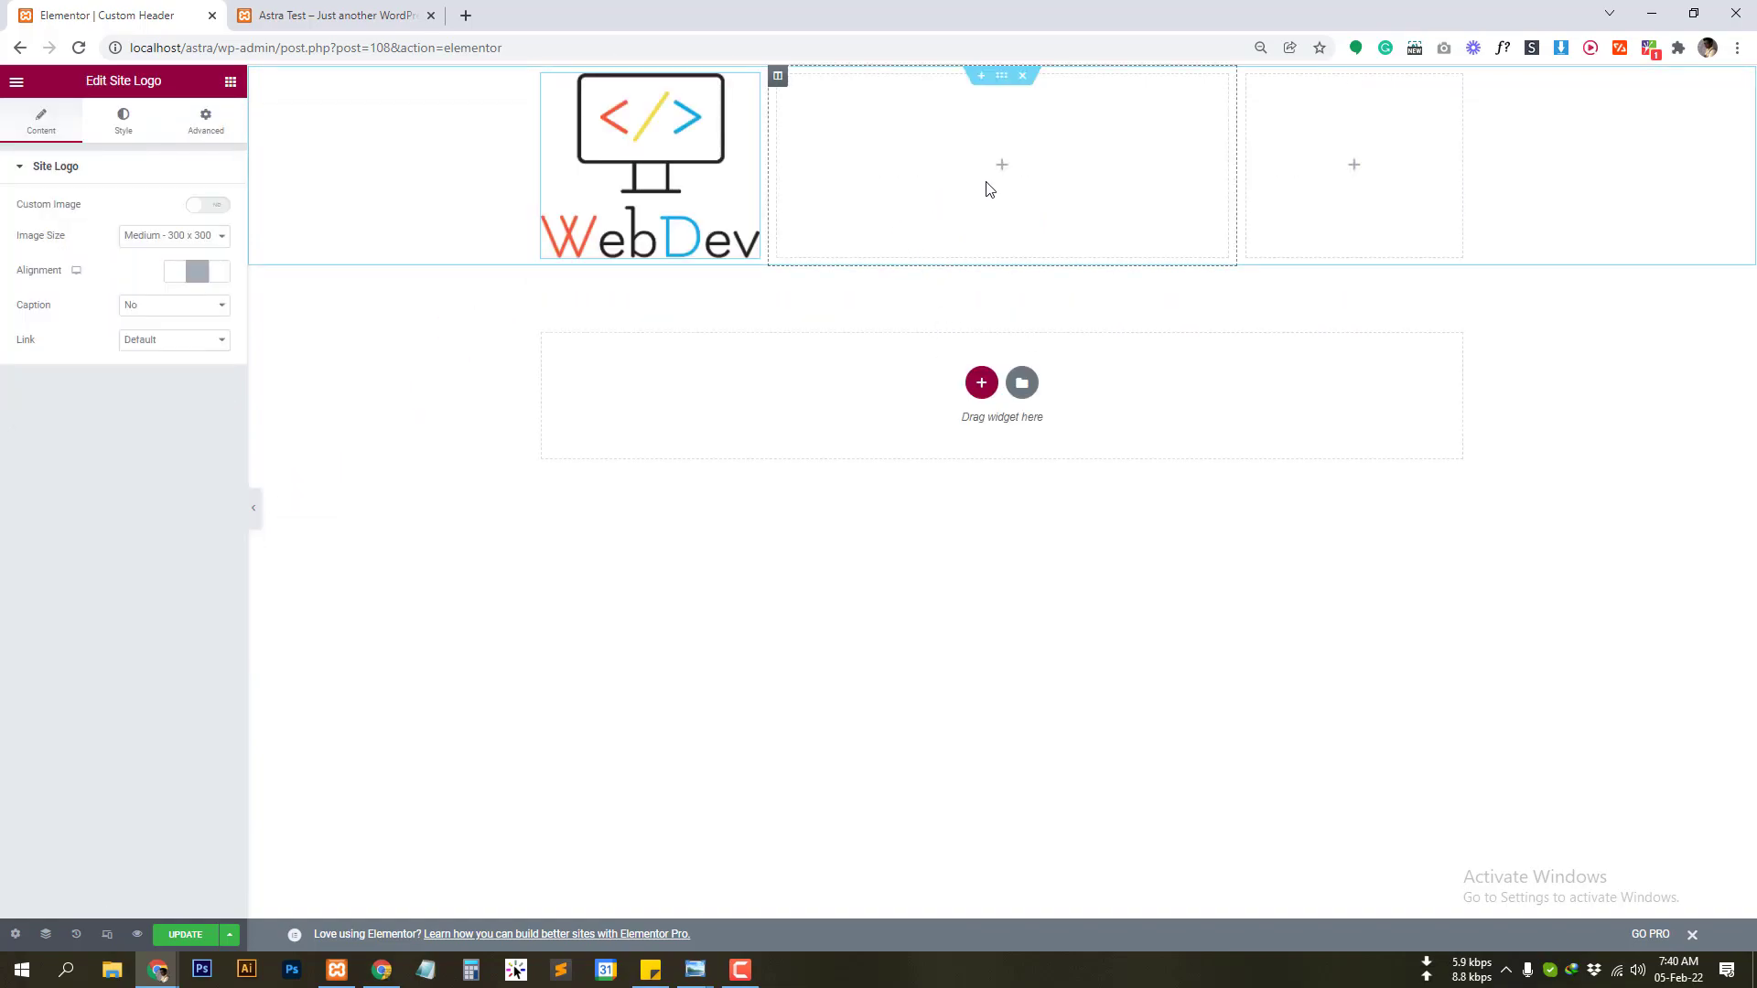
left_click(1003, 166)
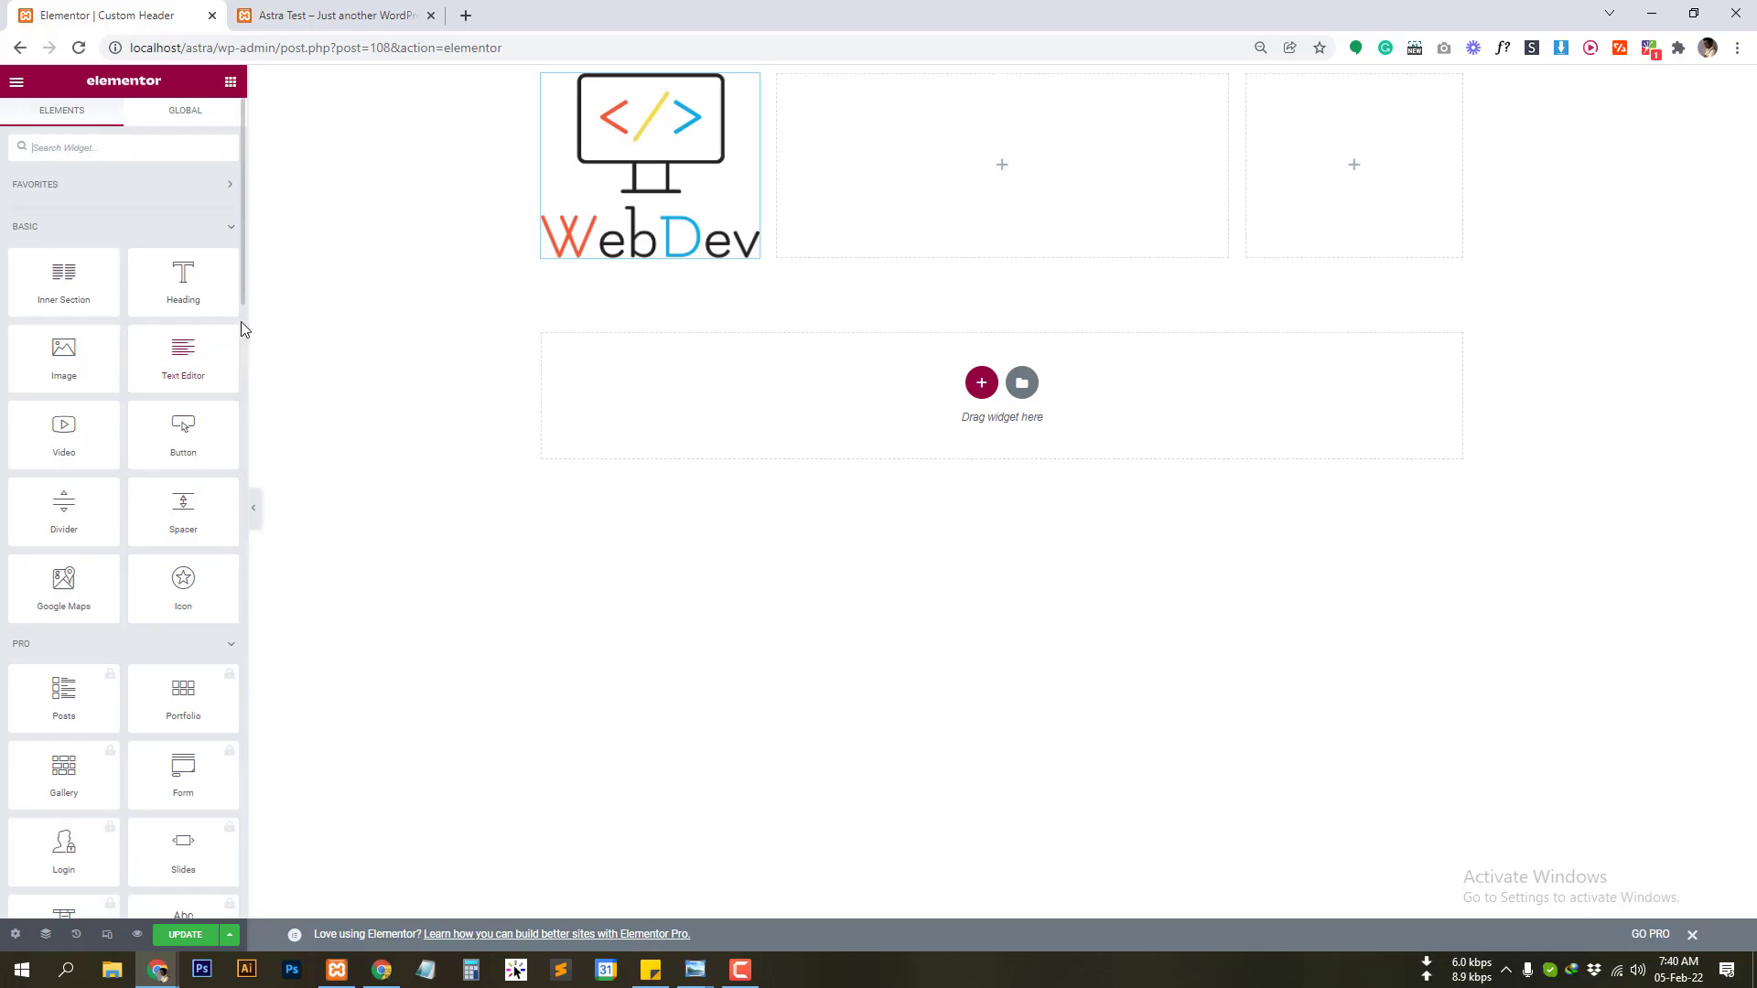
Step: Place Navigation Menu in the middle column and Social Icons in the right column
left_click_drag(243, 302, 222, 839)
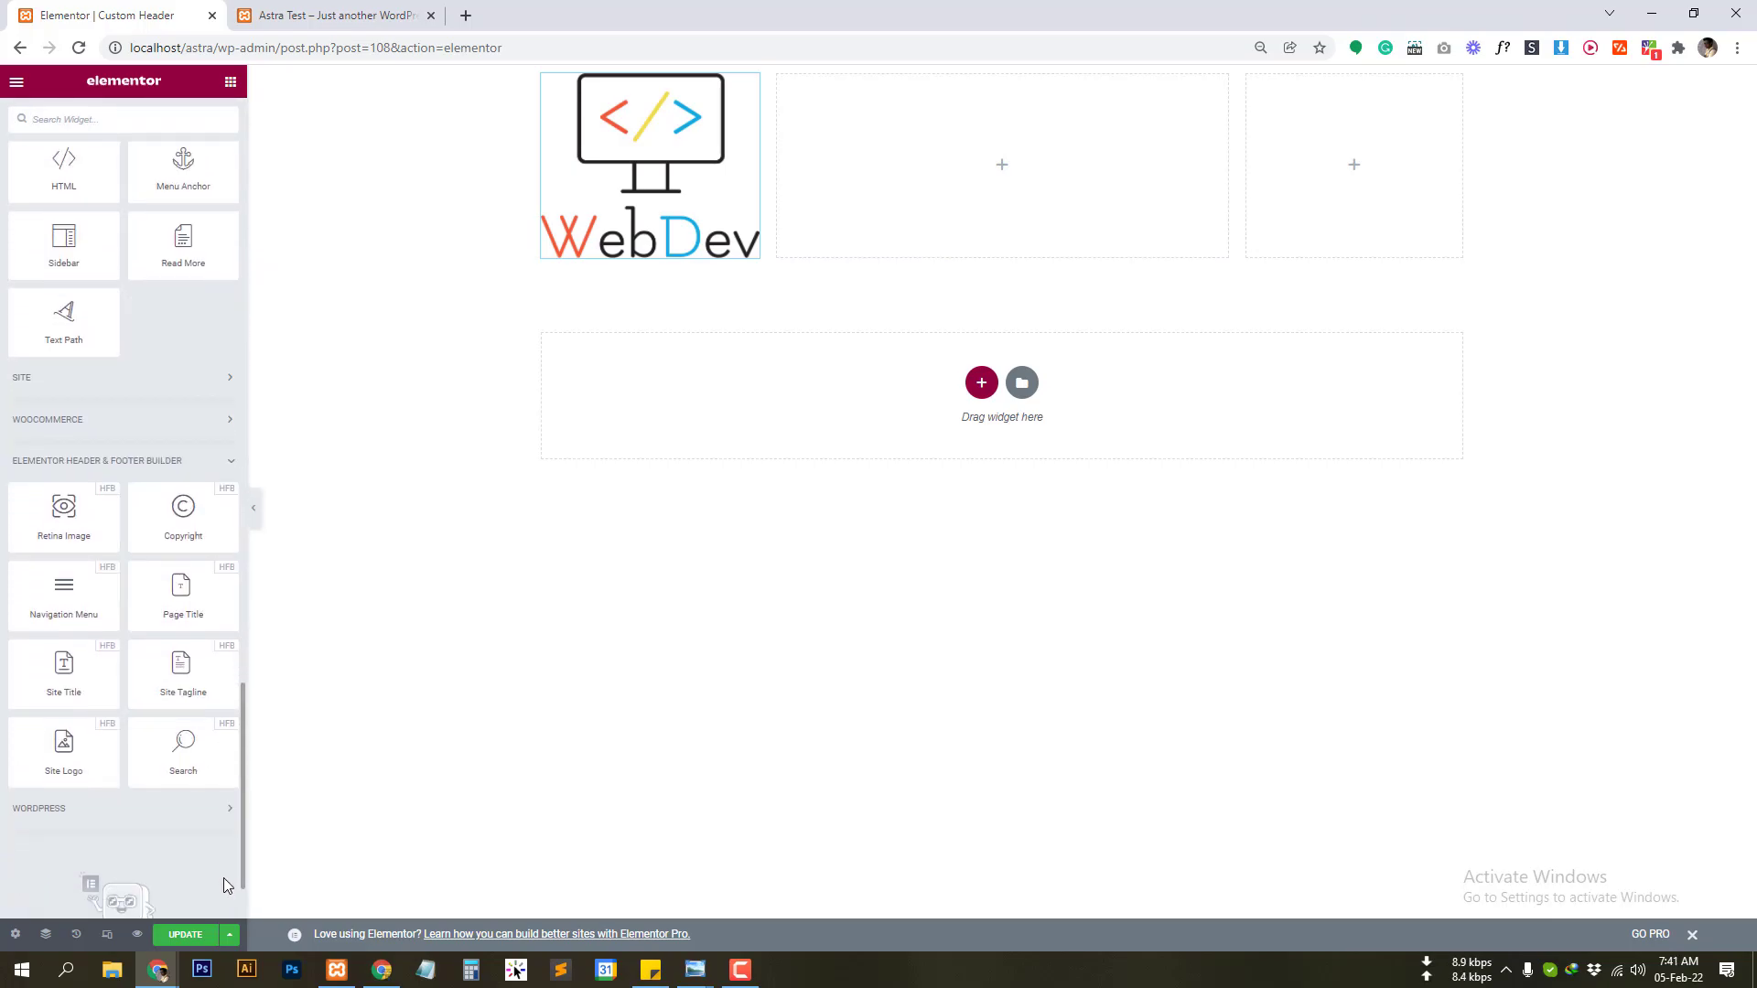
left_click_drag(63, 597, 1025, 168)
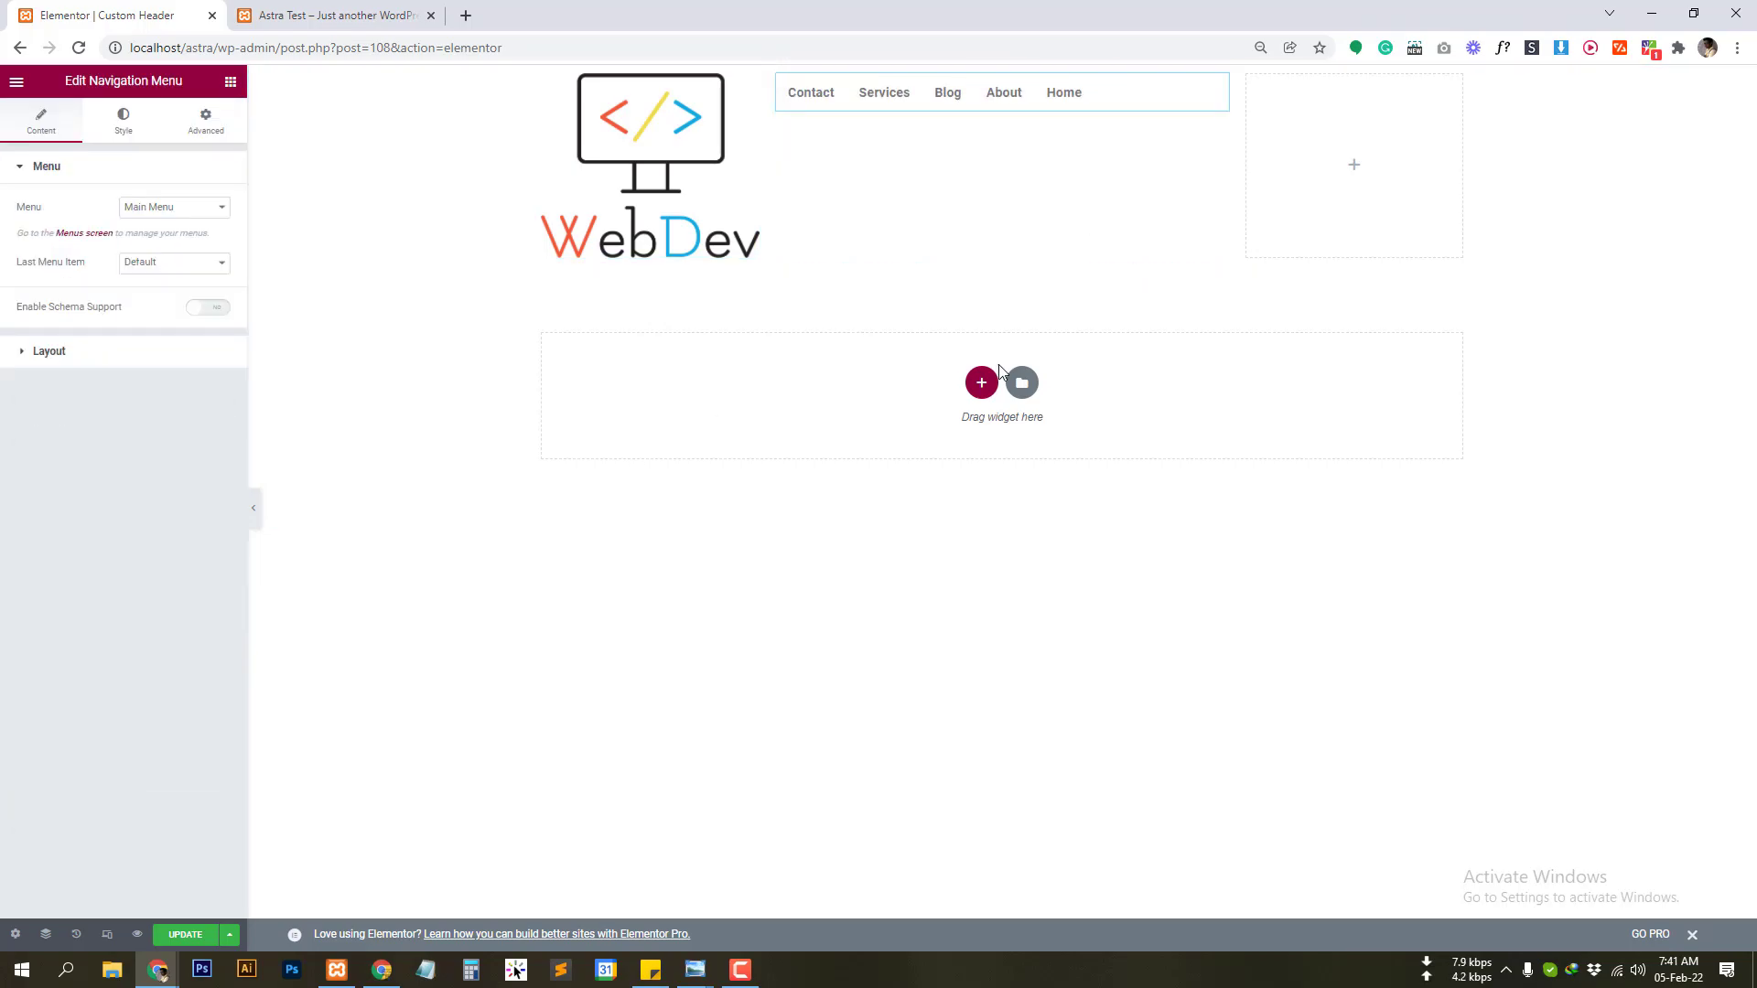
left_click(1370, 131)
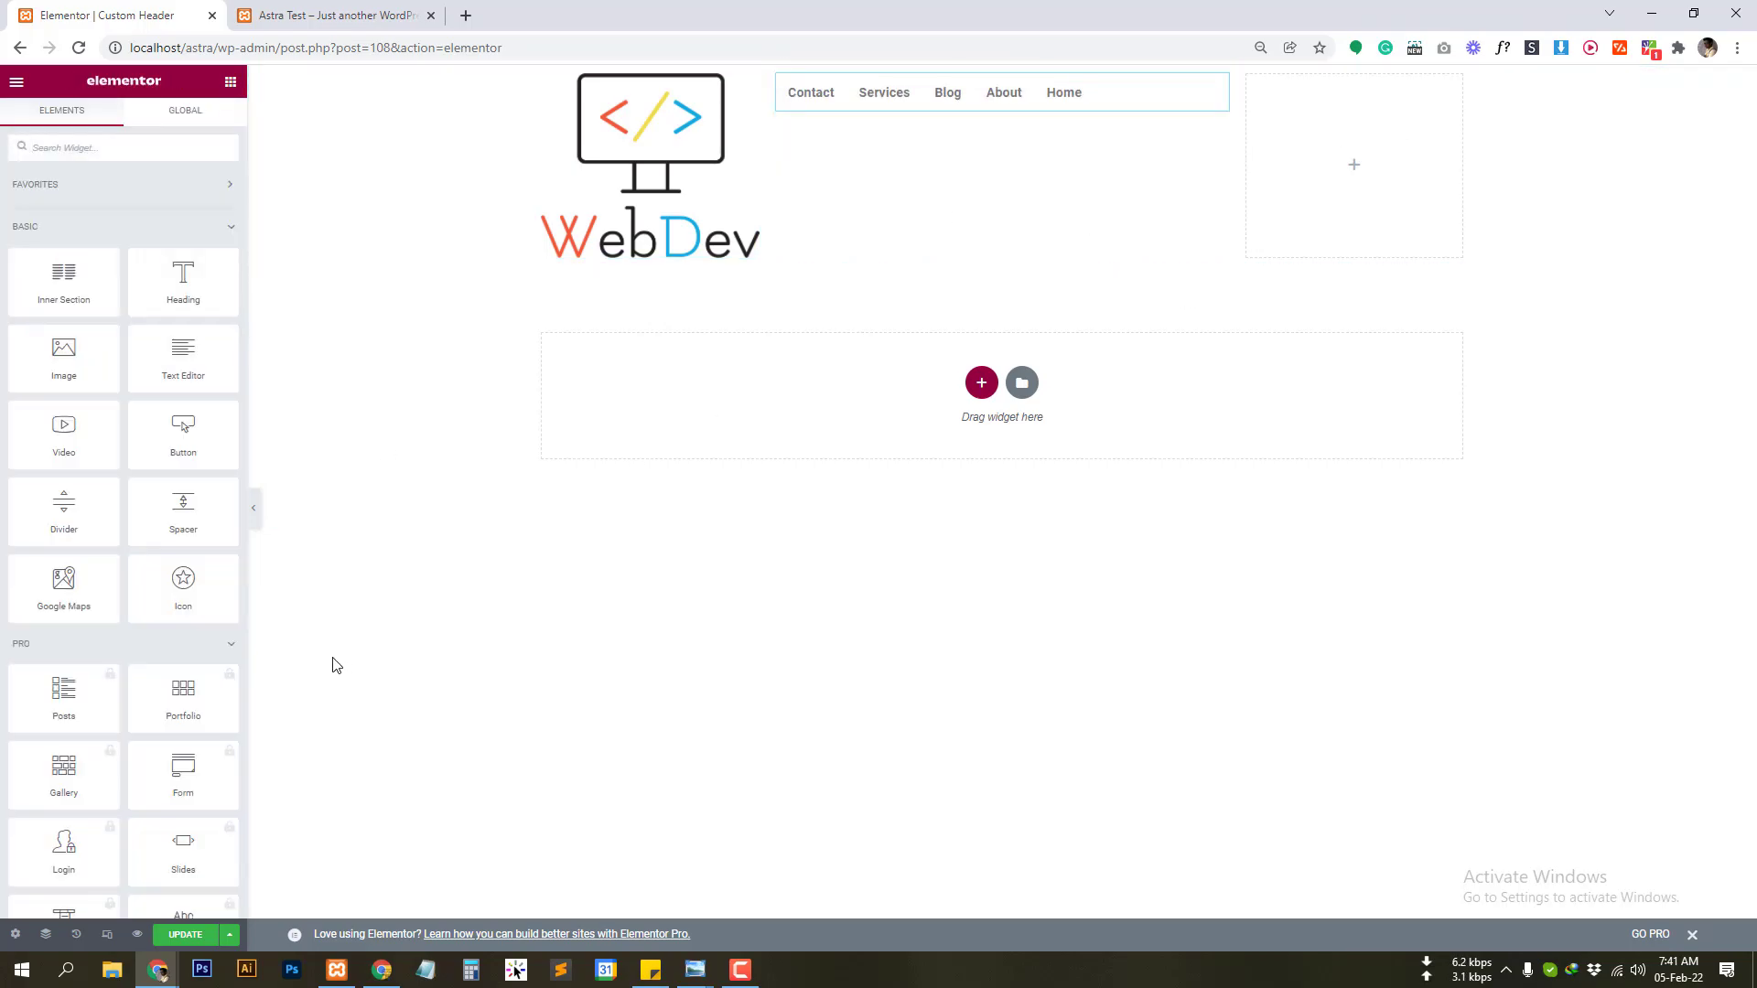
scroll(220, 789, "down", 10)
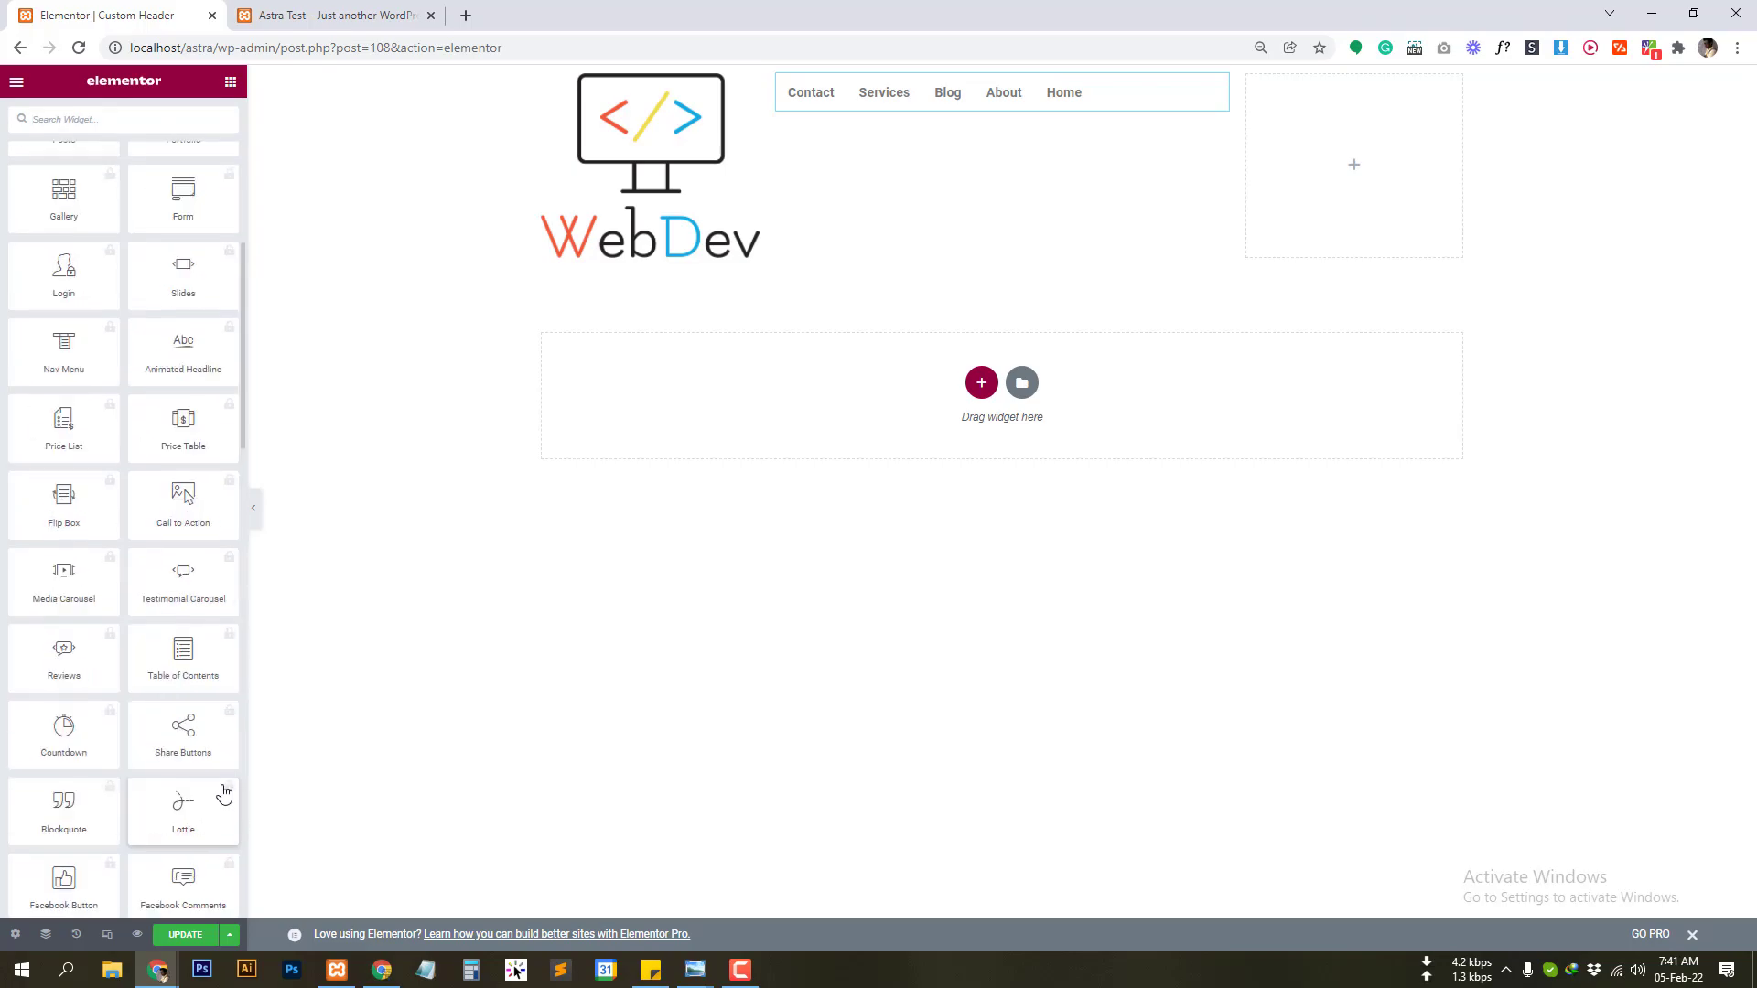
scroll(220, 788, "up", 9)
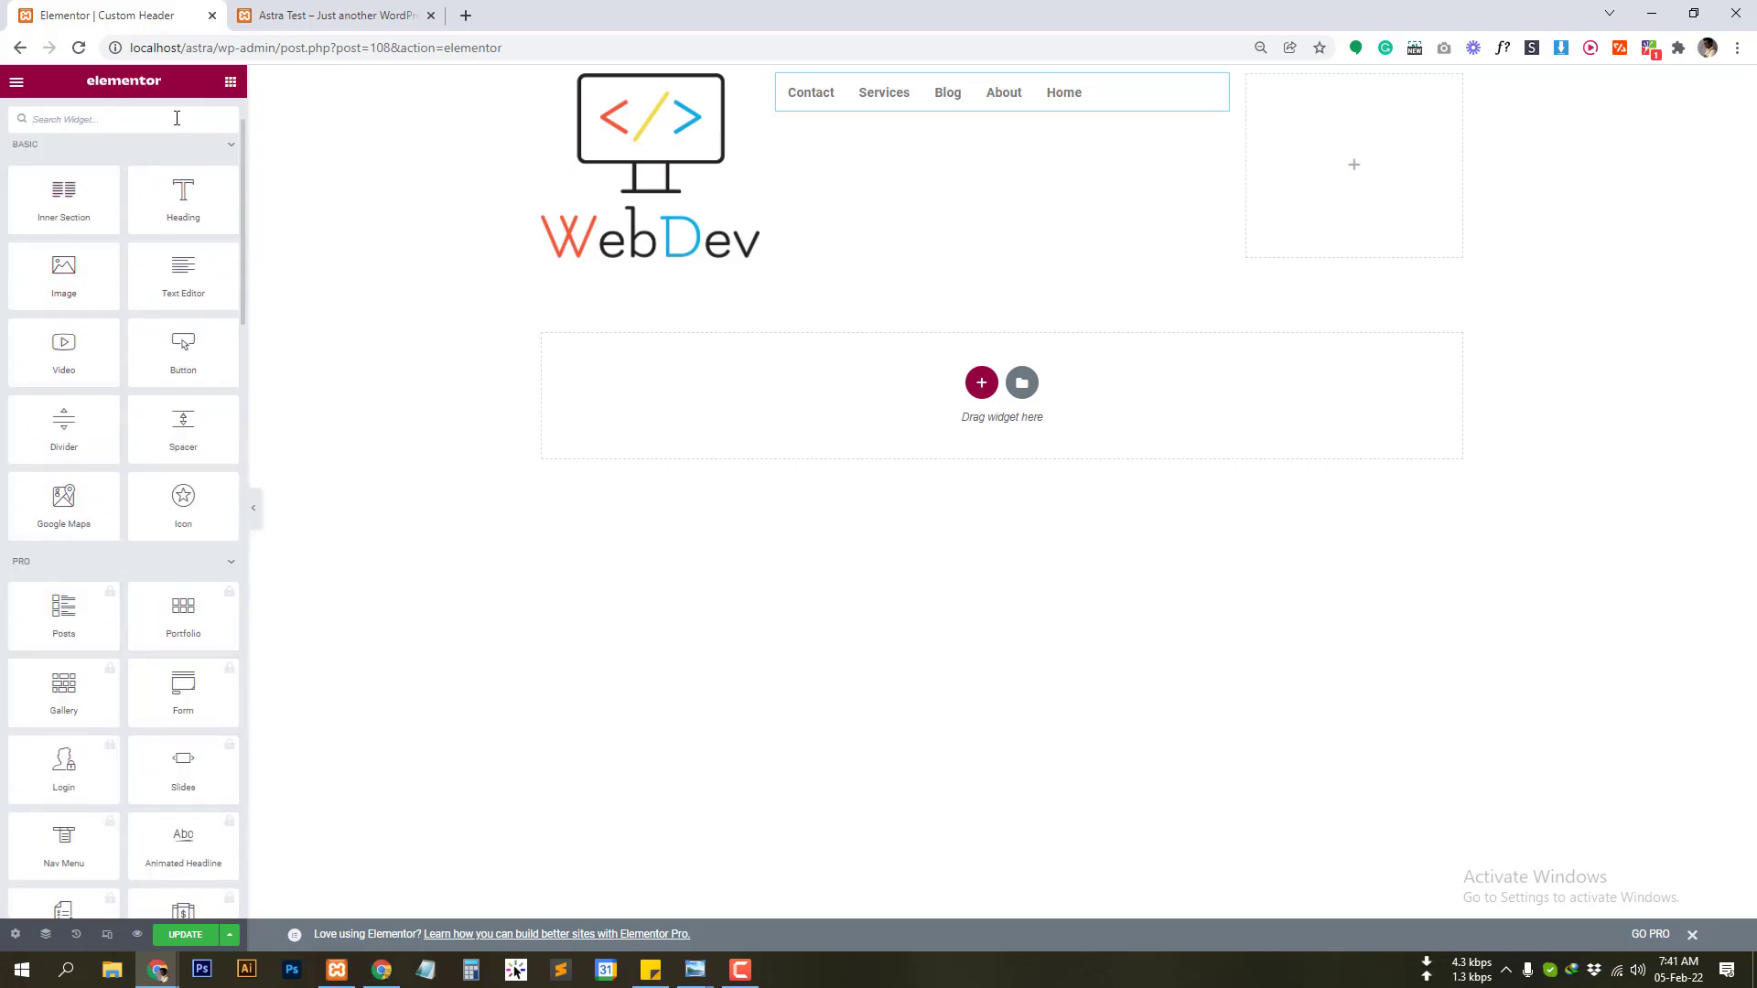
type("soci")
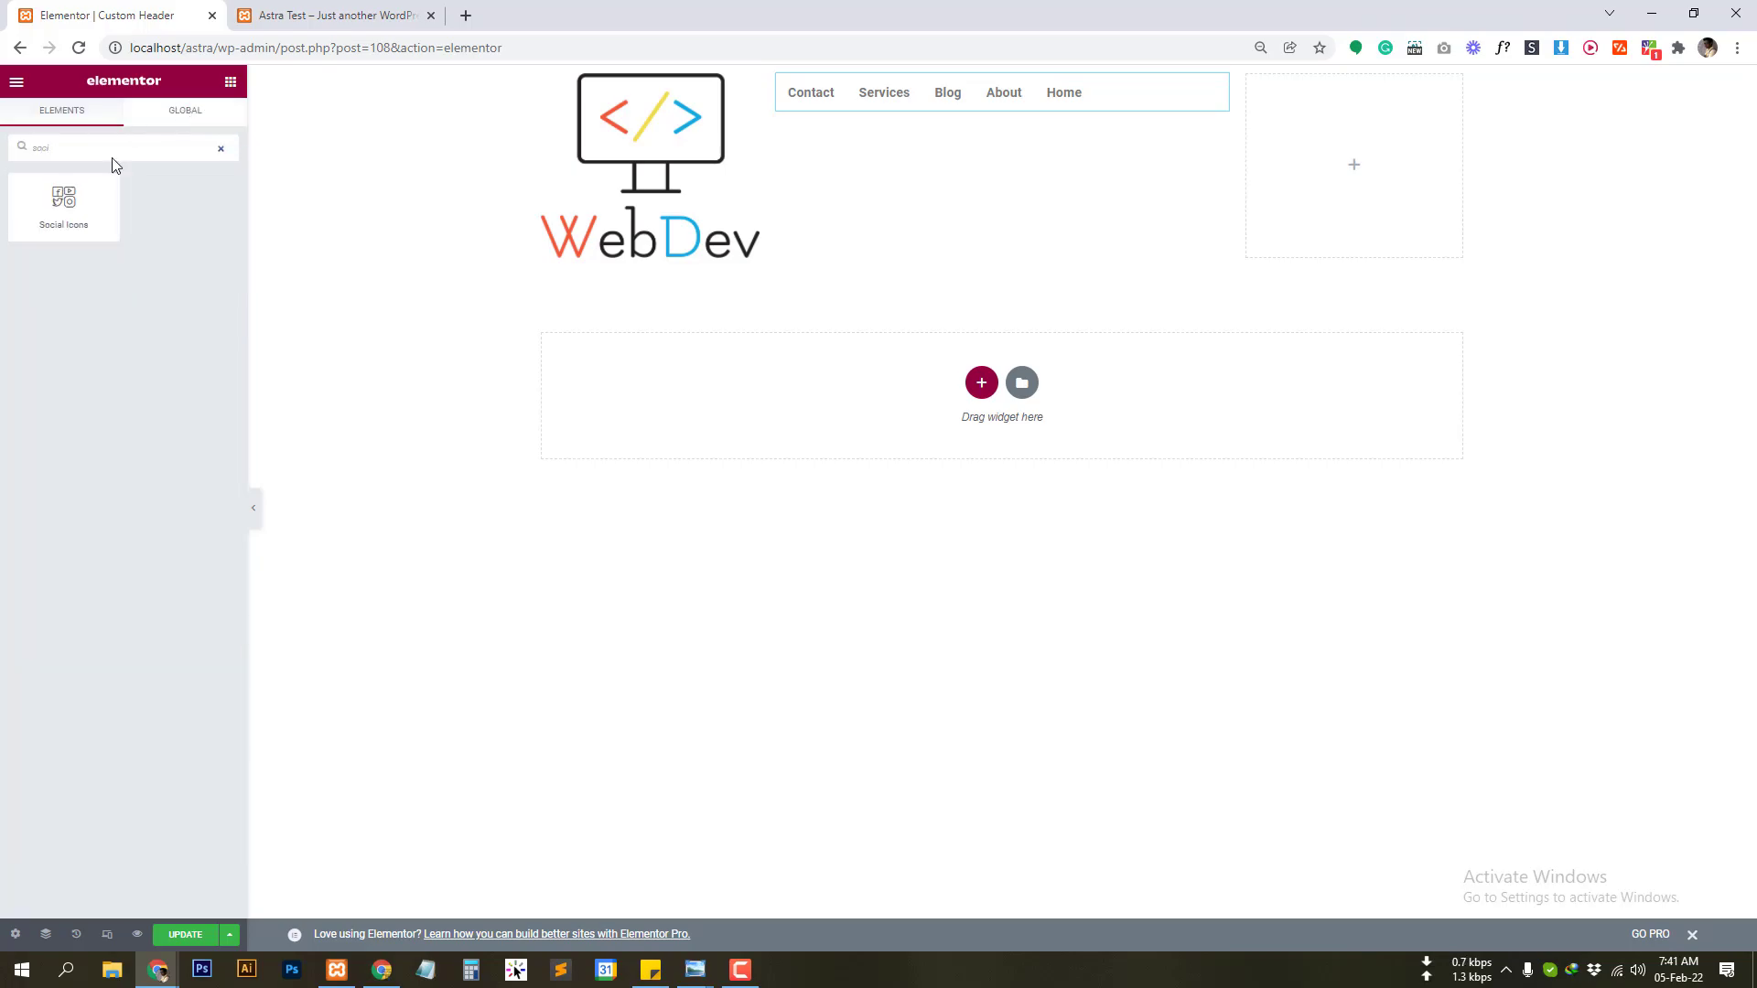
left_click_drag(92, 201, 1400, 164)
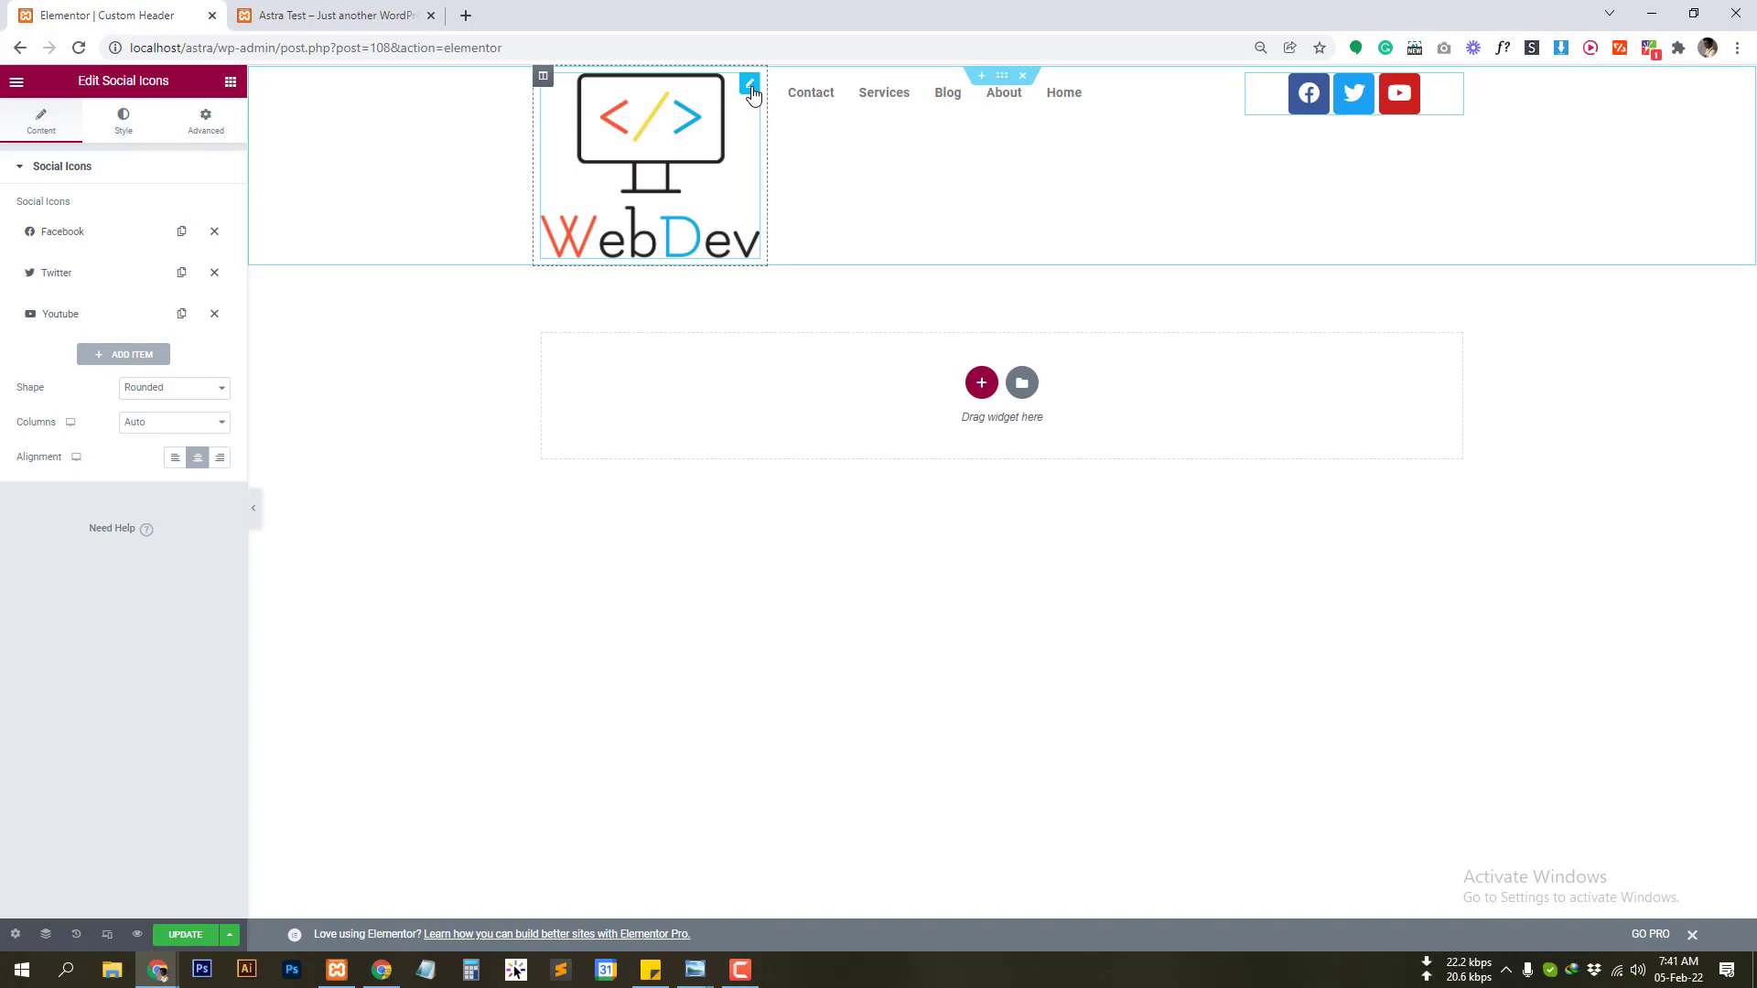
Step: Shrink the Site Logo width to about 33 and expand the section's Background Overlay settings
left_click(751, 89)
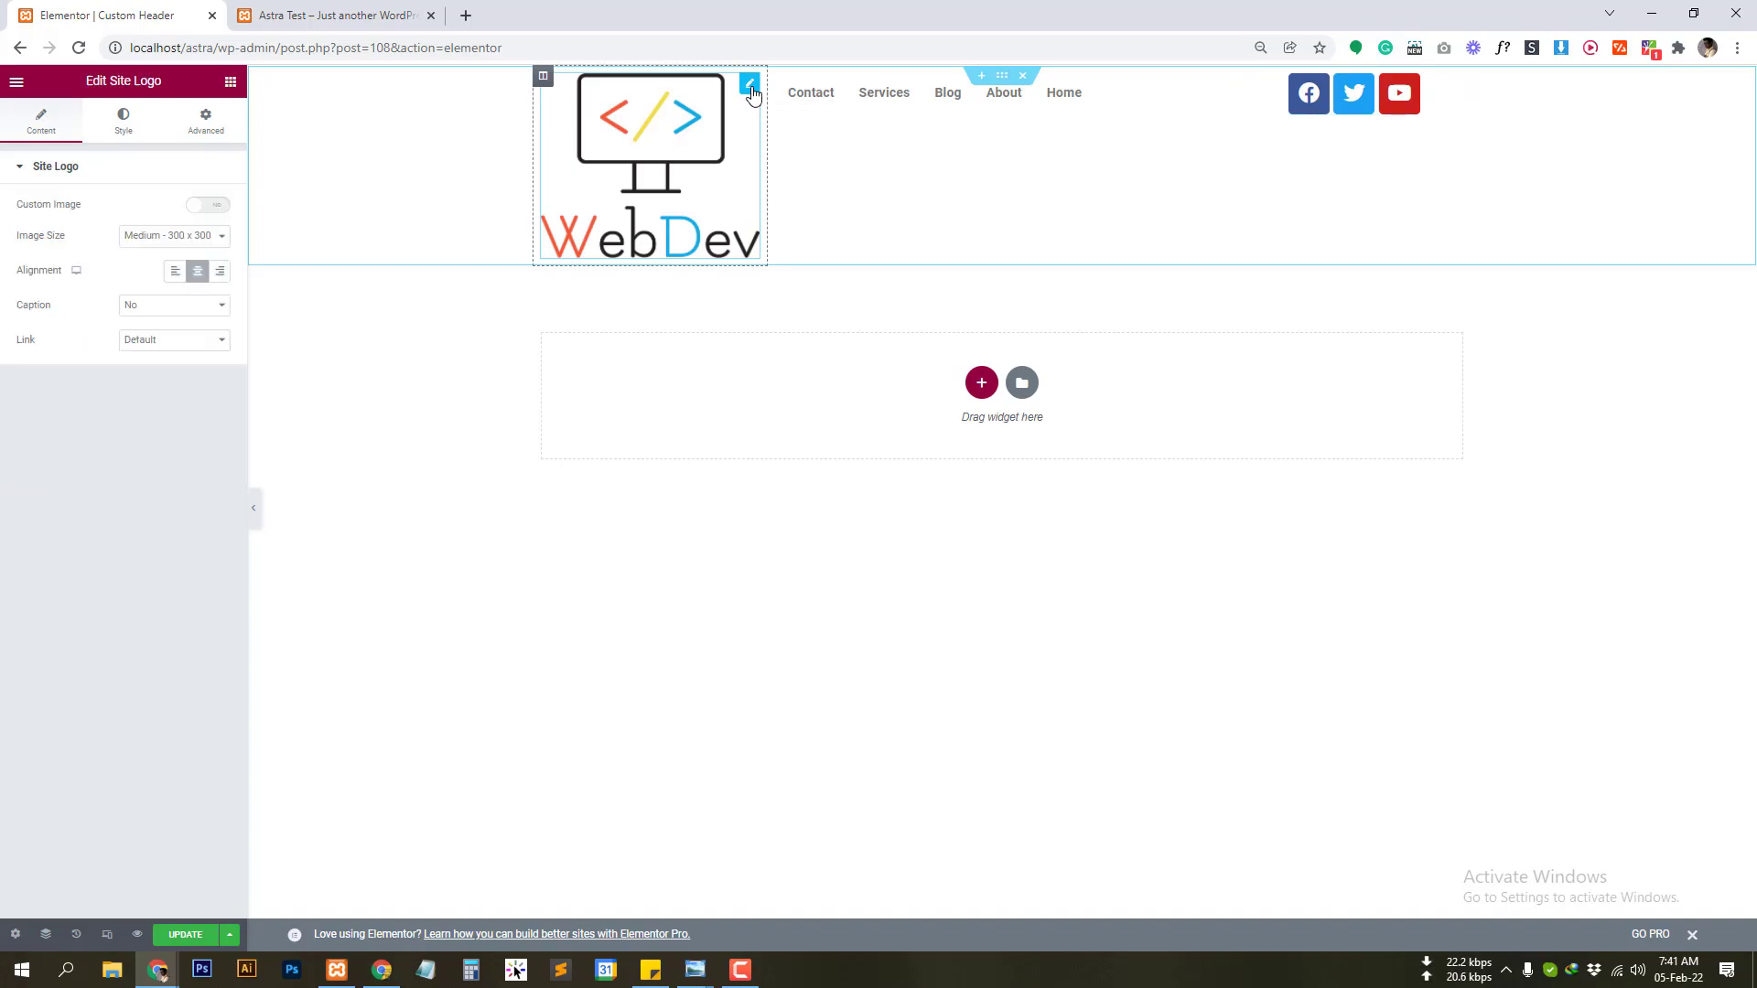
left_click(123, 121)
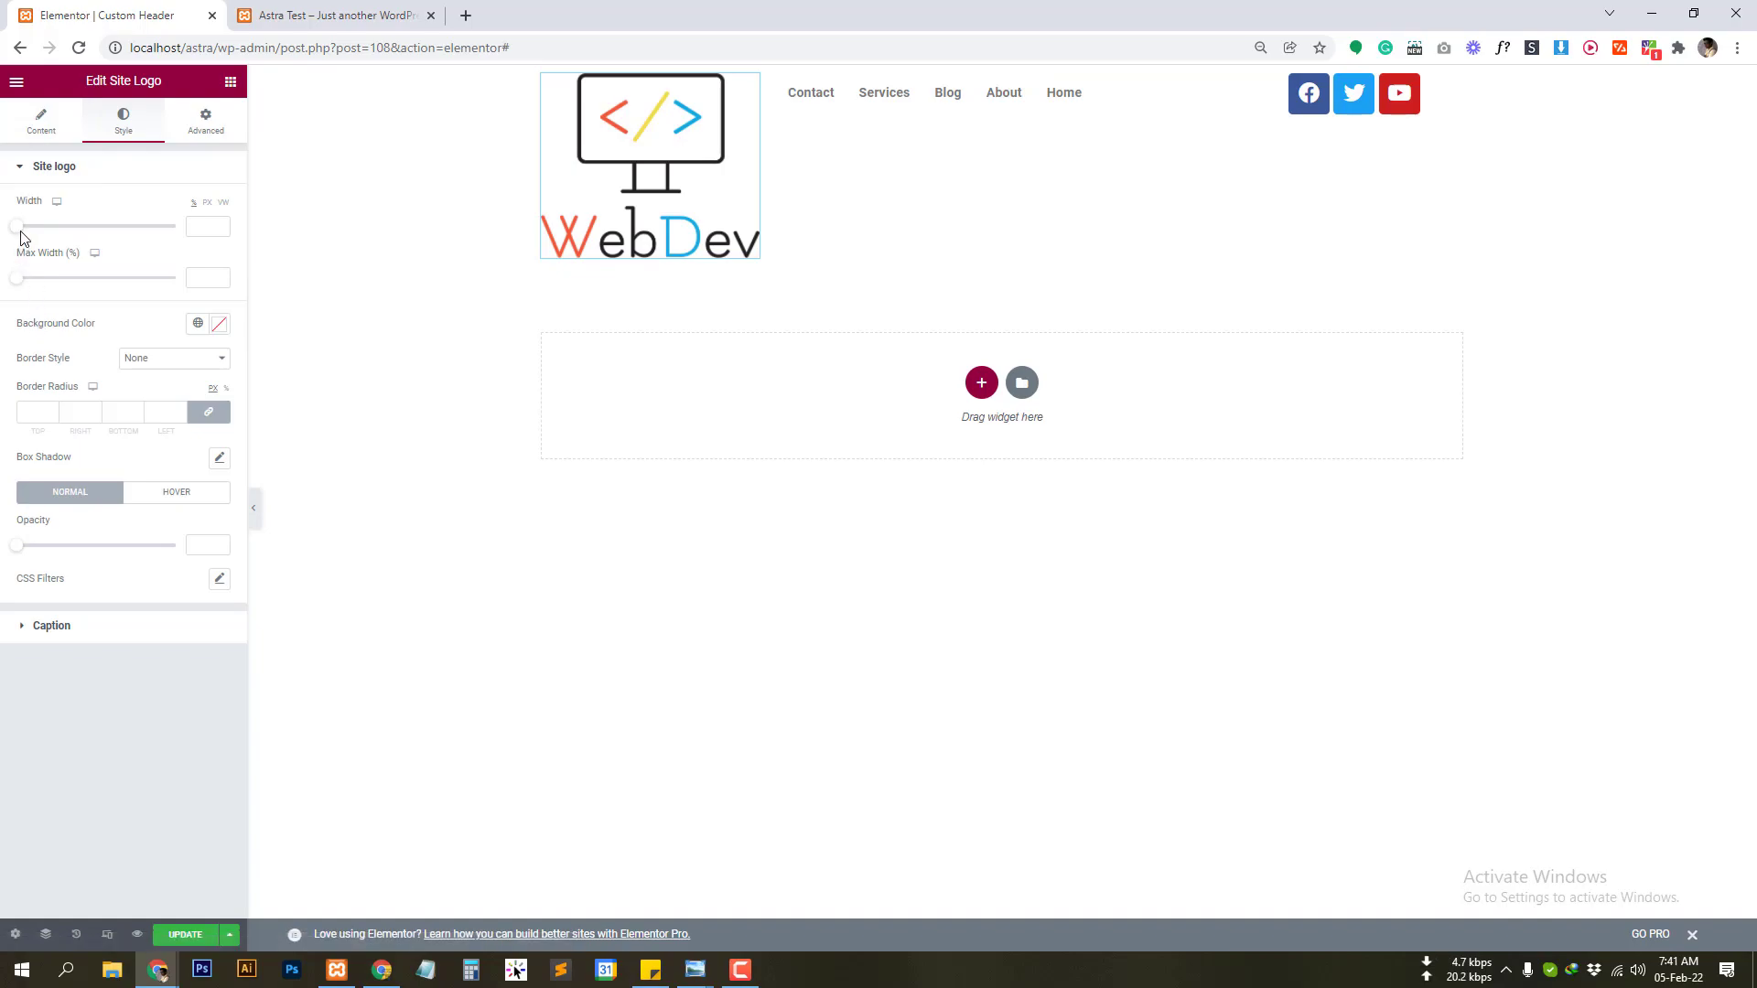
left_click_drag(22, 236, 72, 236)
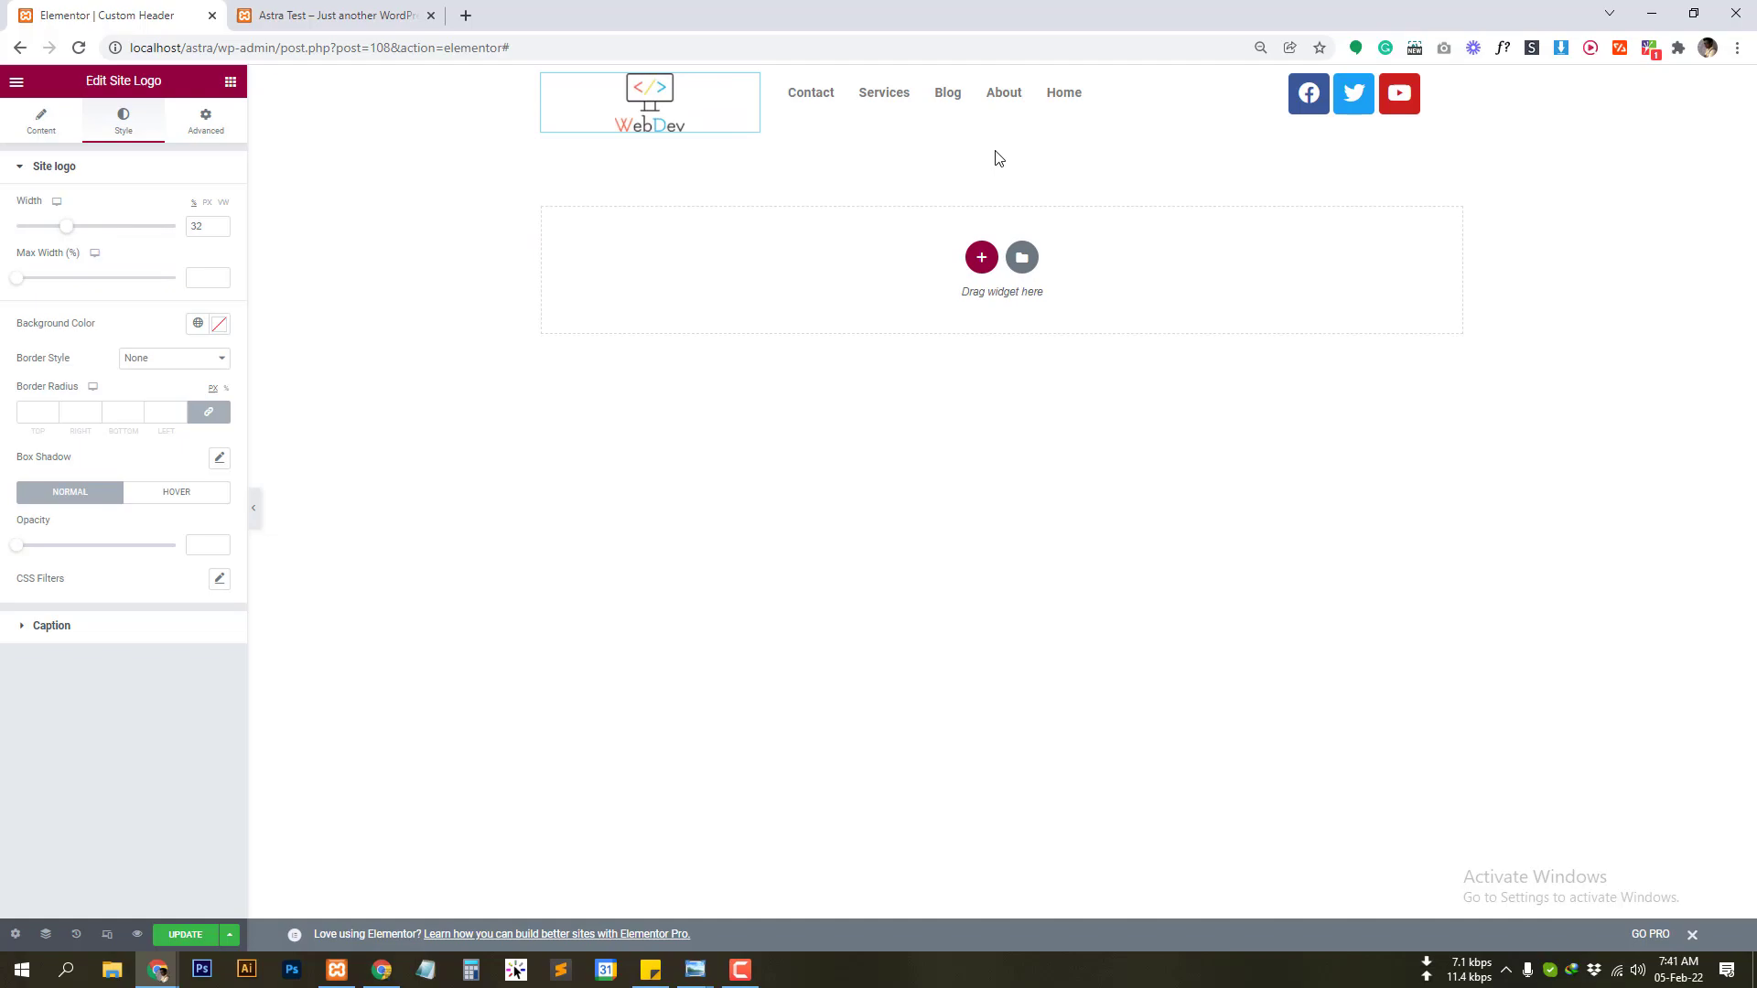
left_click(1004, 78)
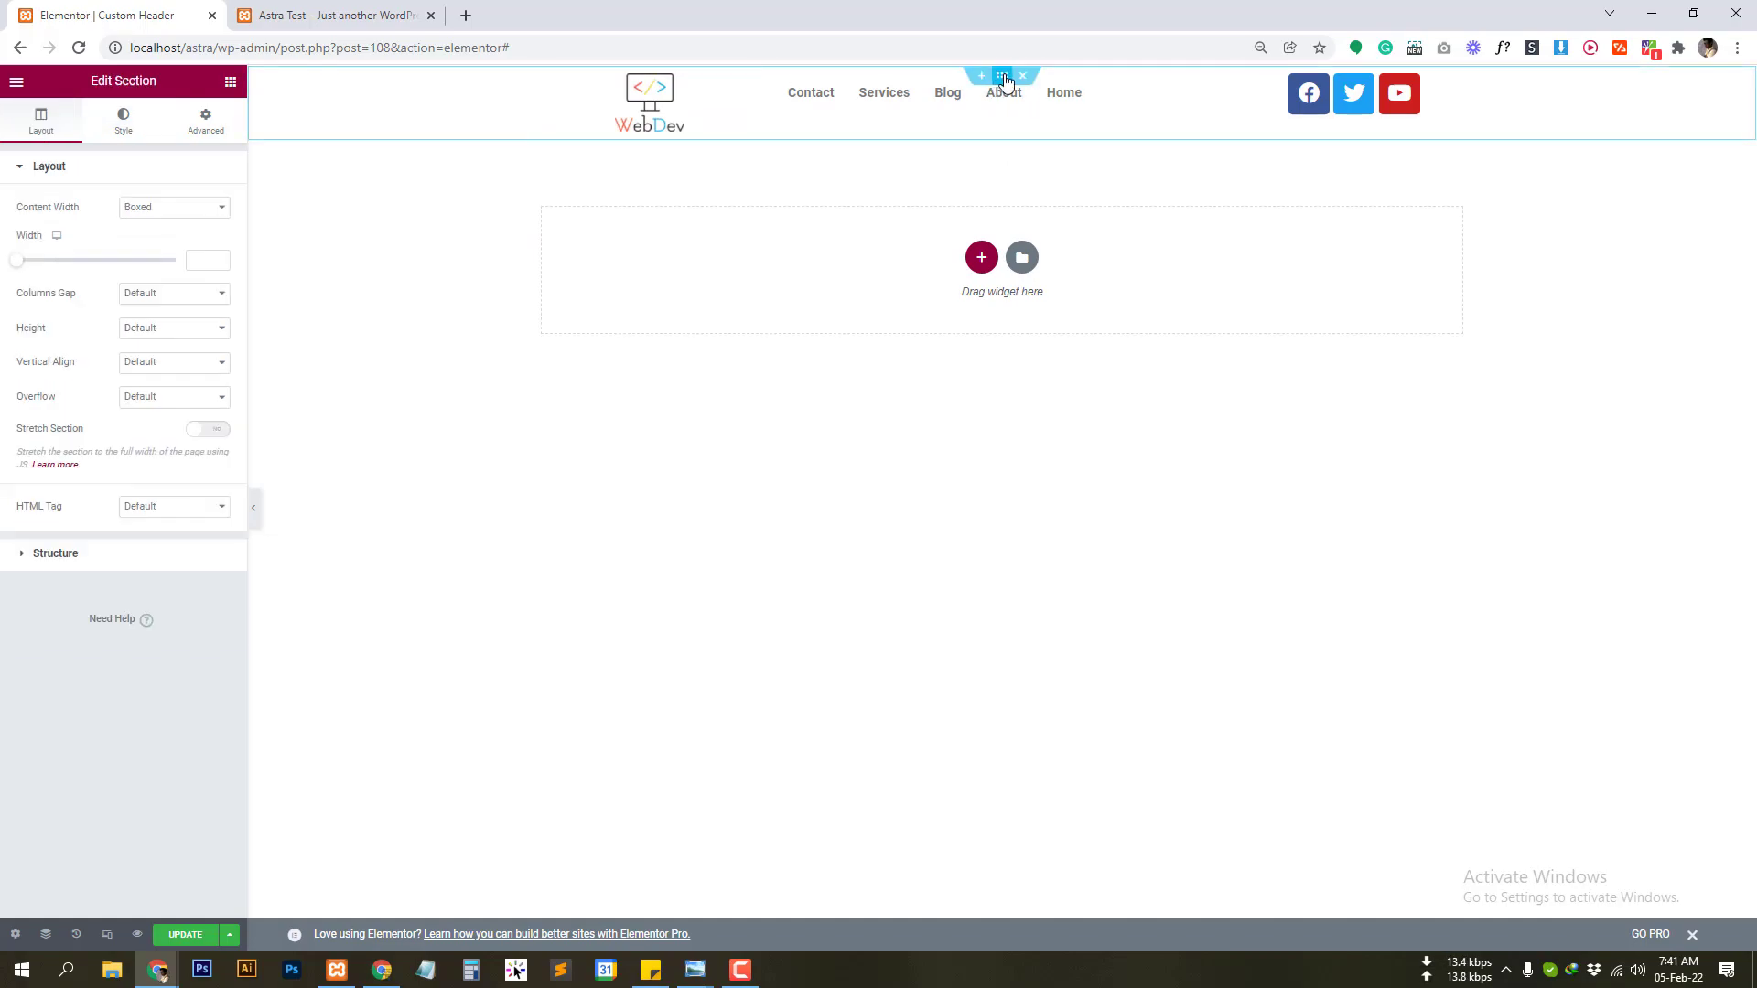
left_click(135, 136)
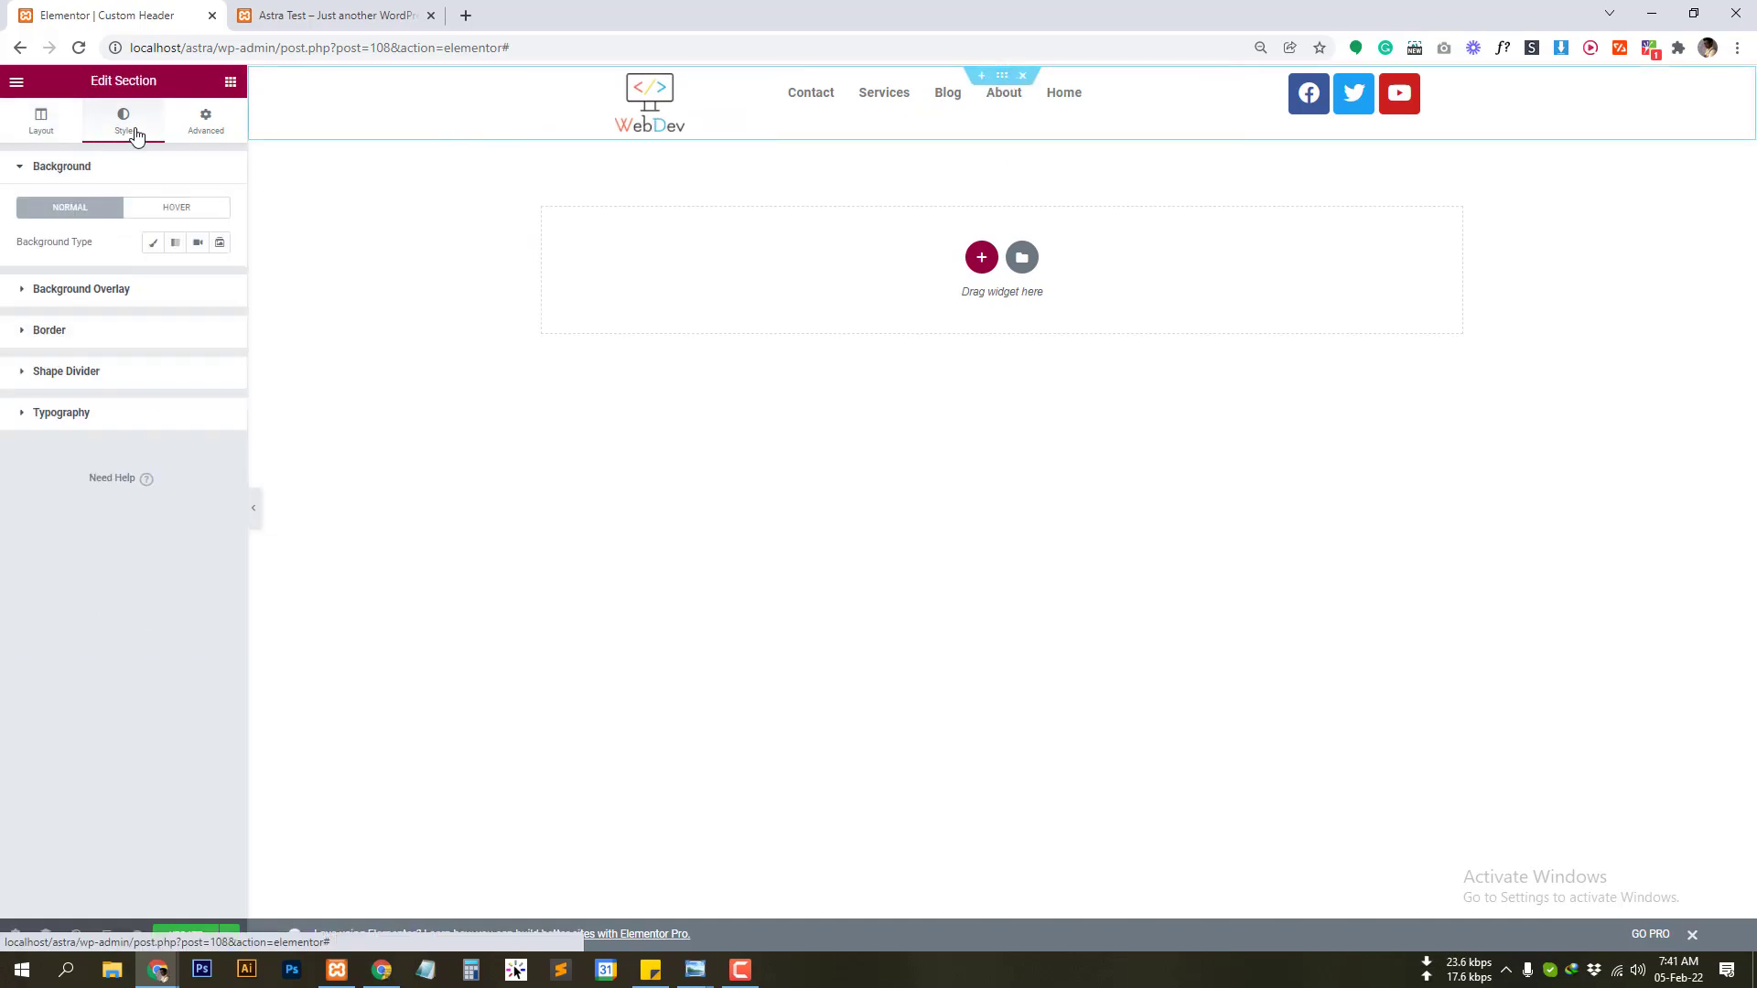
left_click(125, 290)
Step: Give the header a classic light grey (#DEDEDE) overlay and Middle vertical alignment
left_click(197, 283)
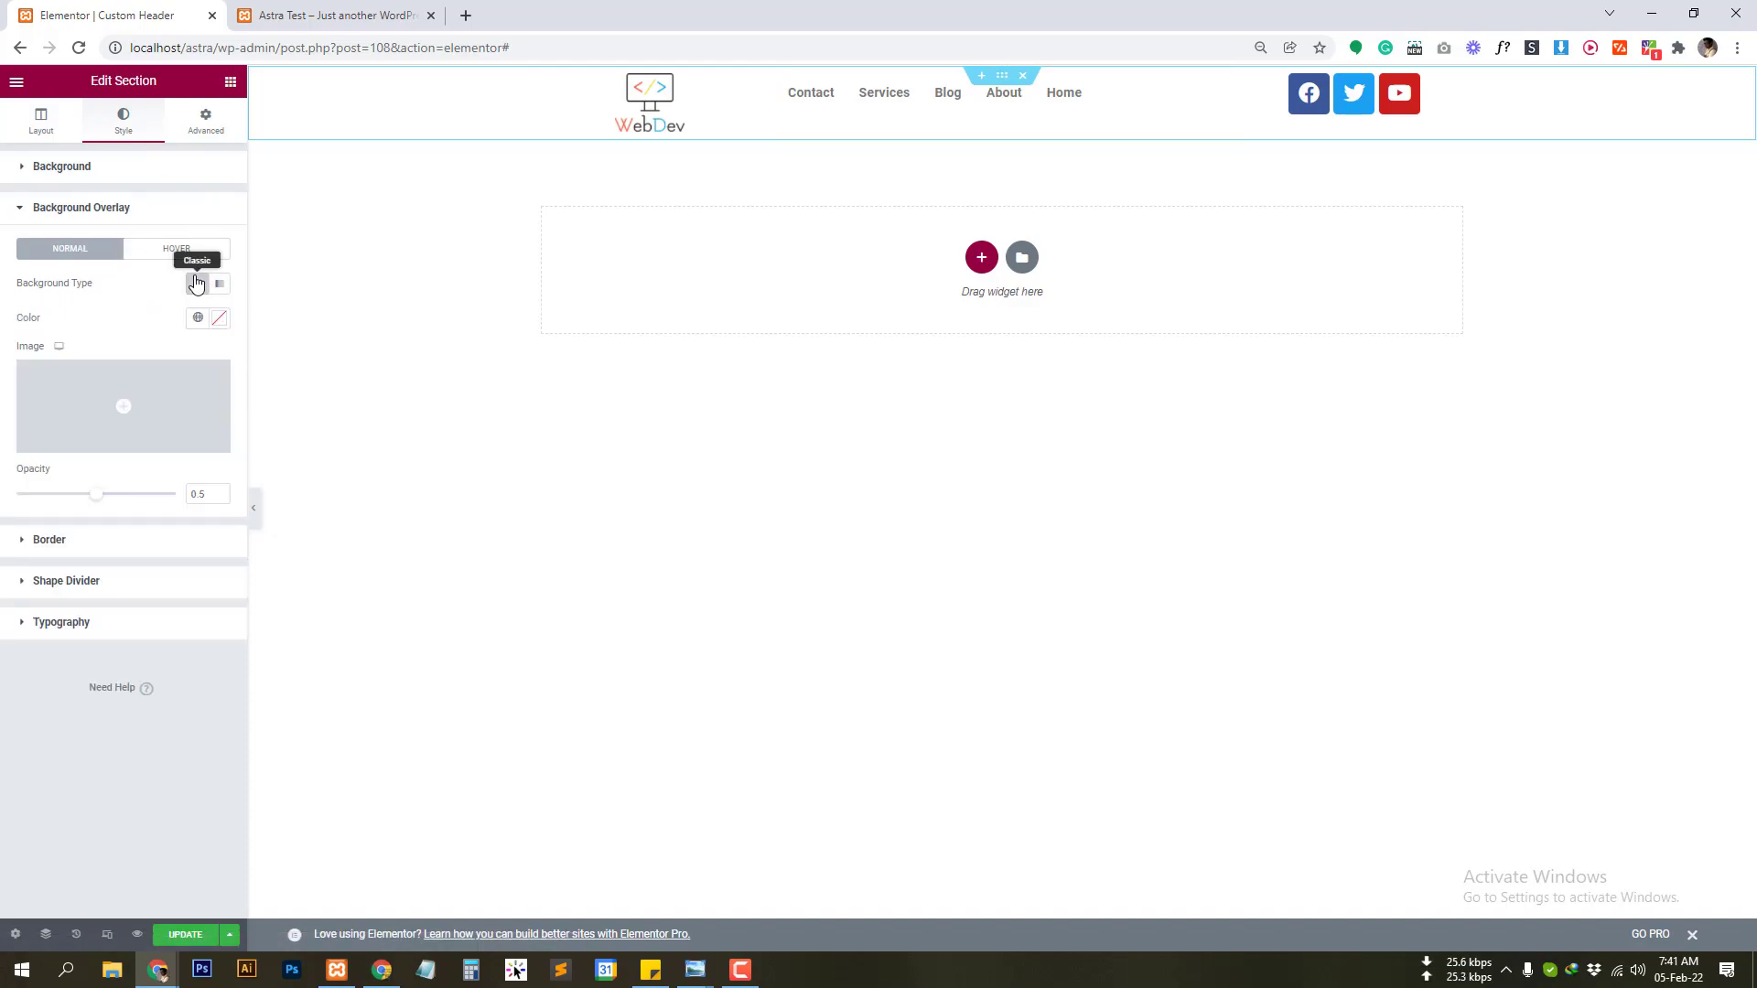
left_click(219, 318)
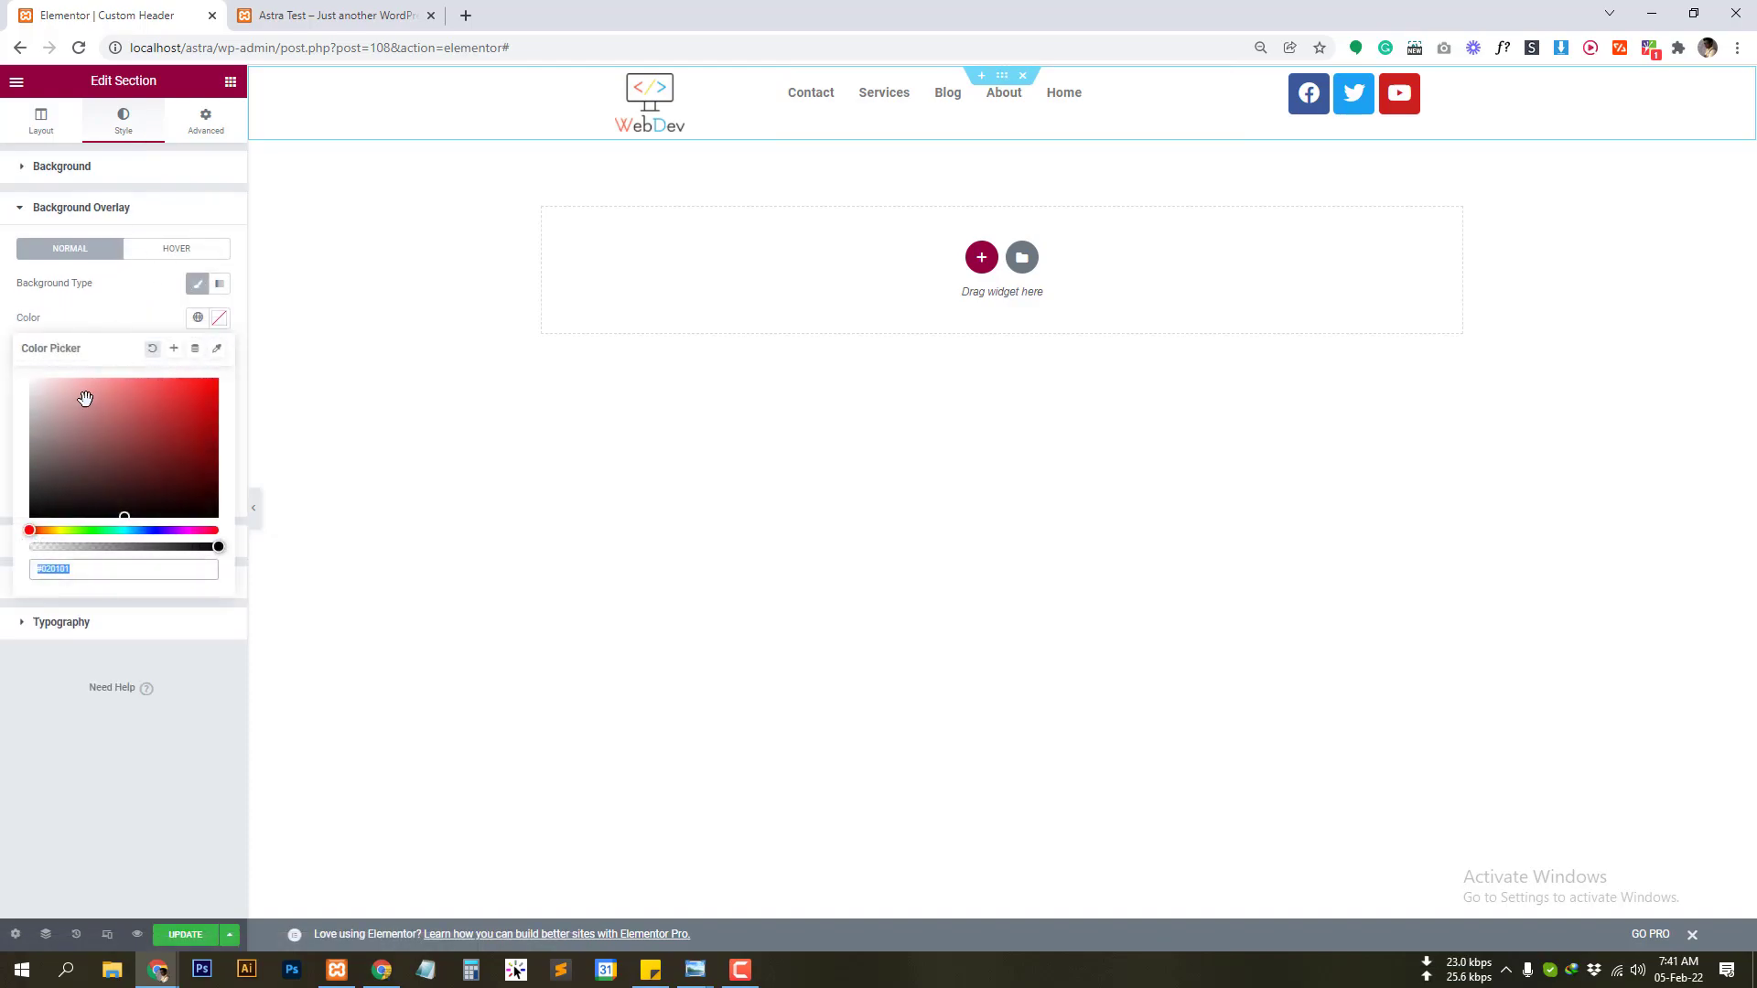
left_click_drag(83, 397, 8, 399)
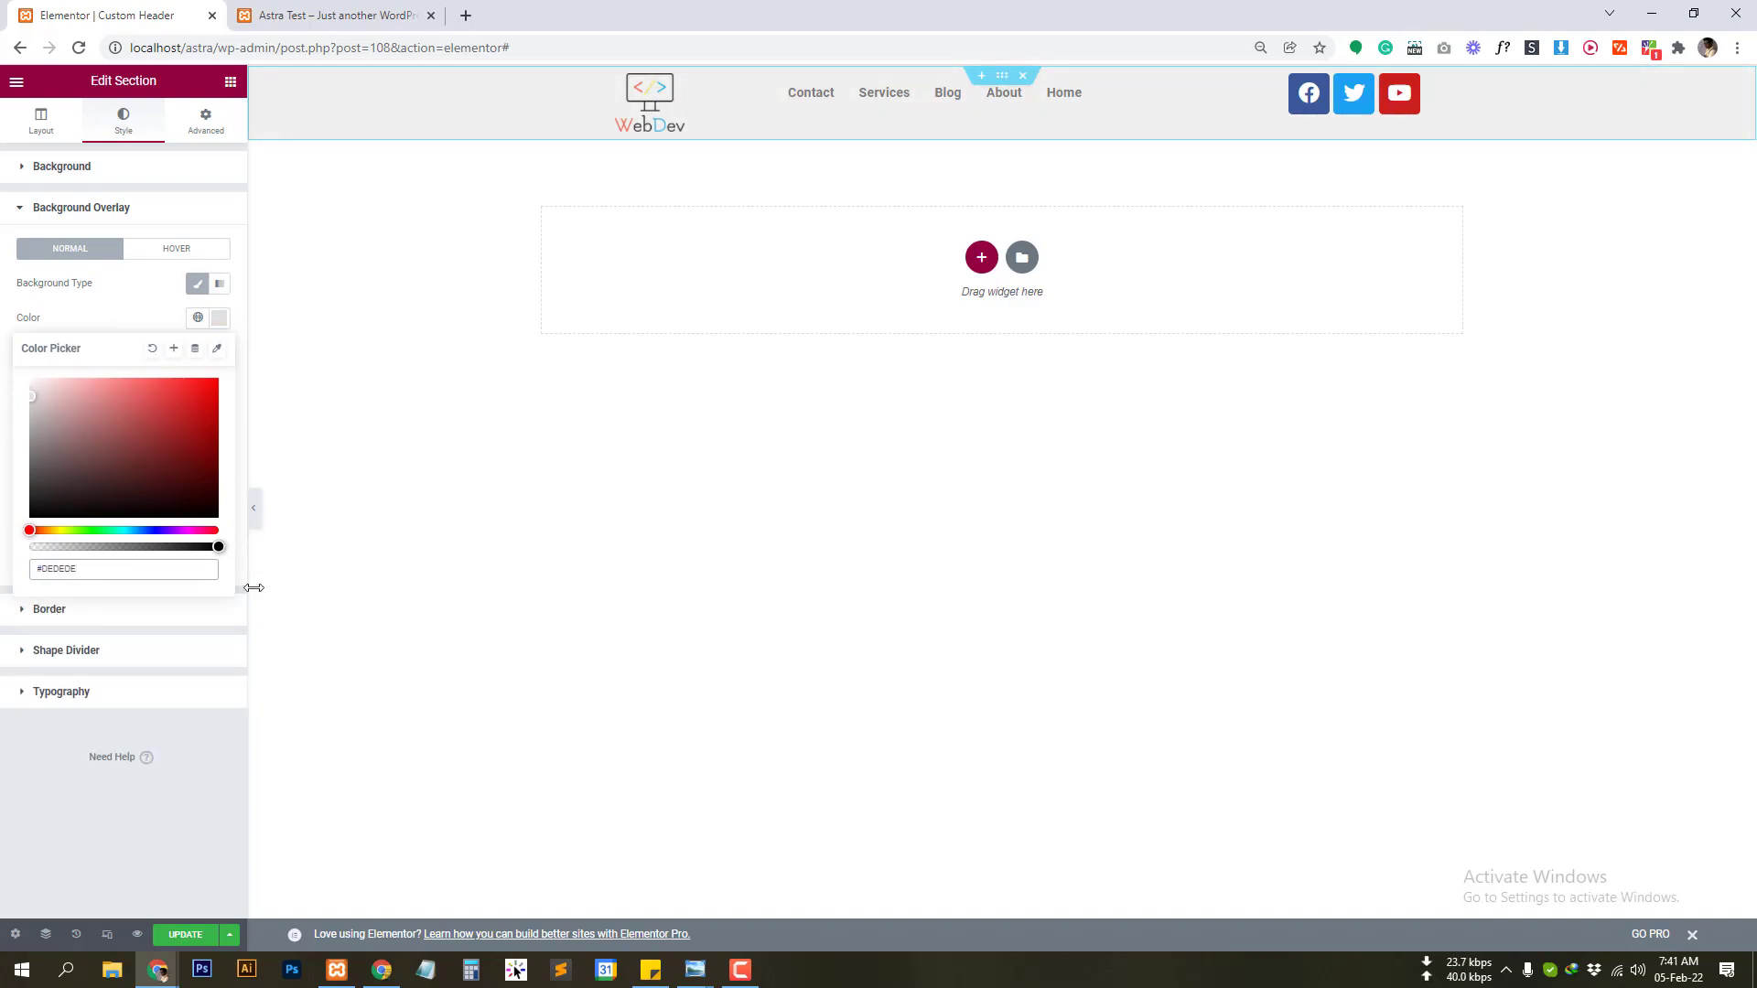
left_click(192, 783)
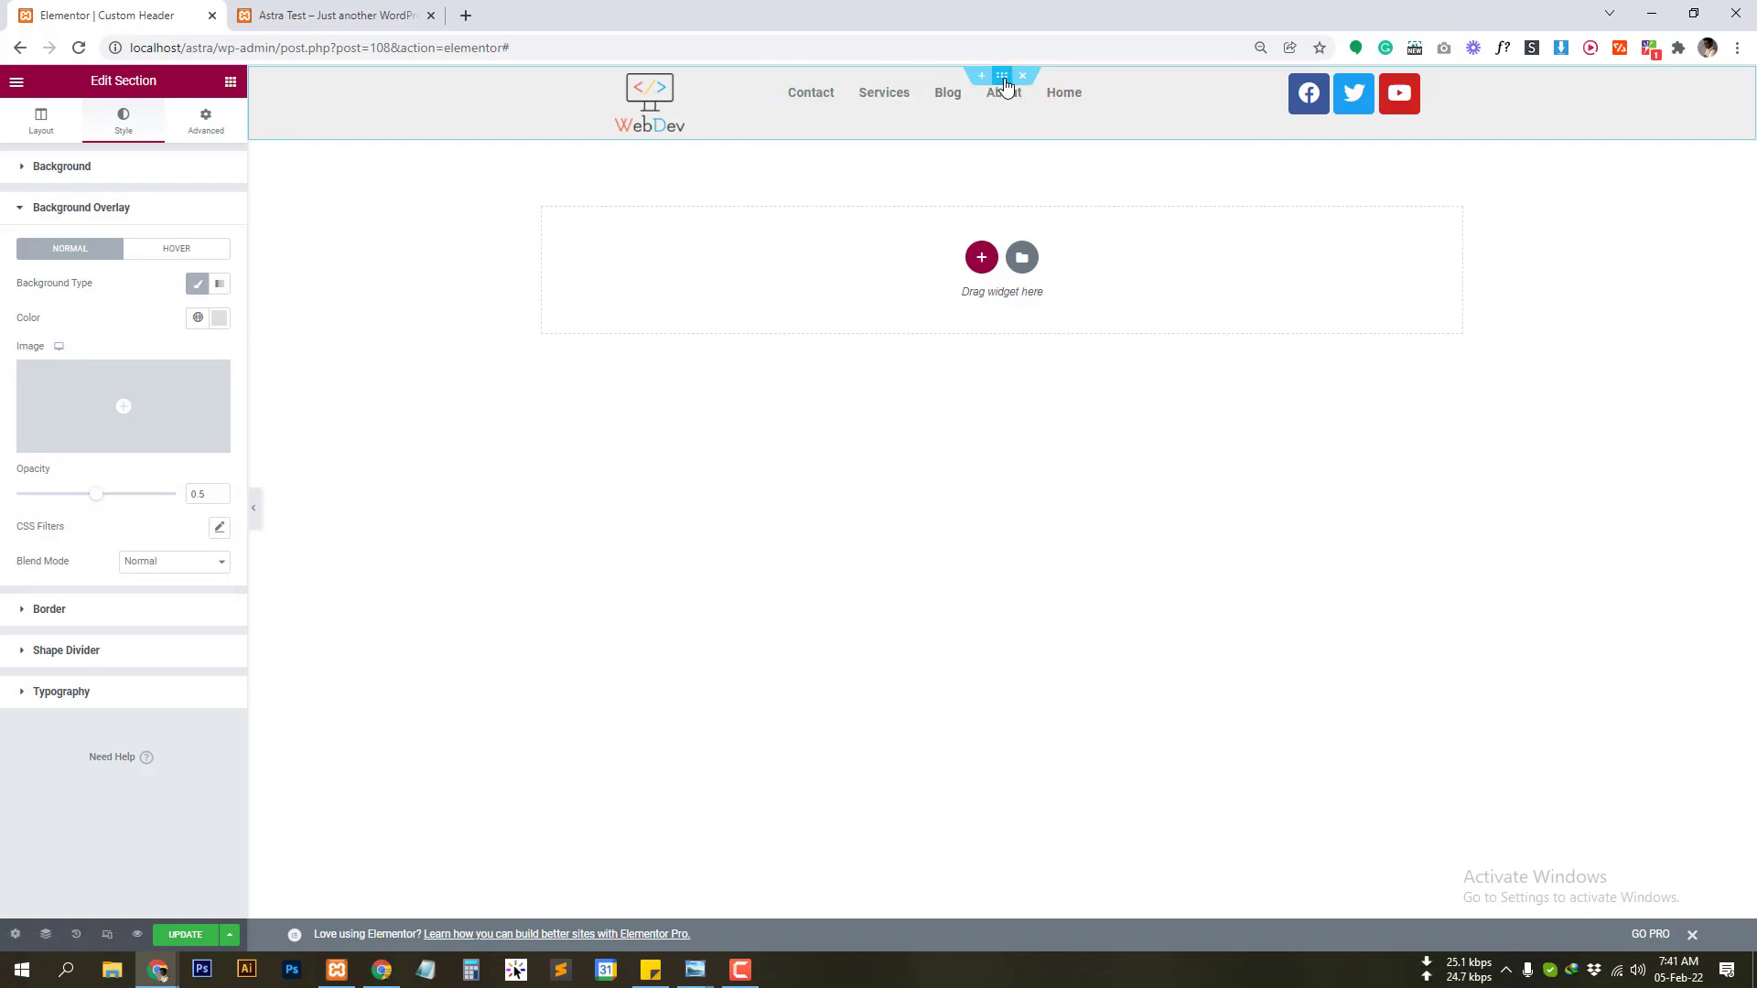
left_click(43, 123)
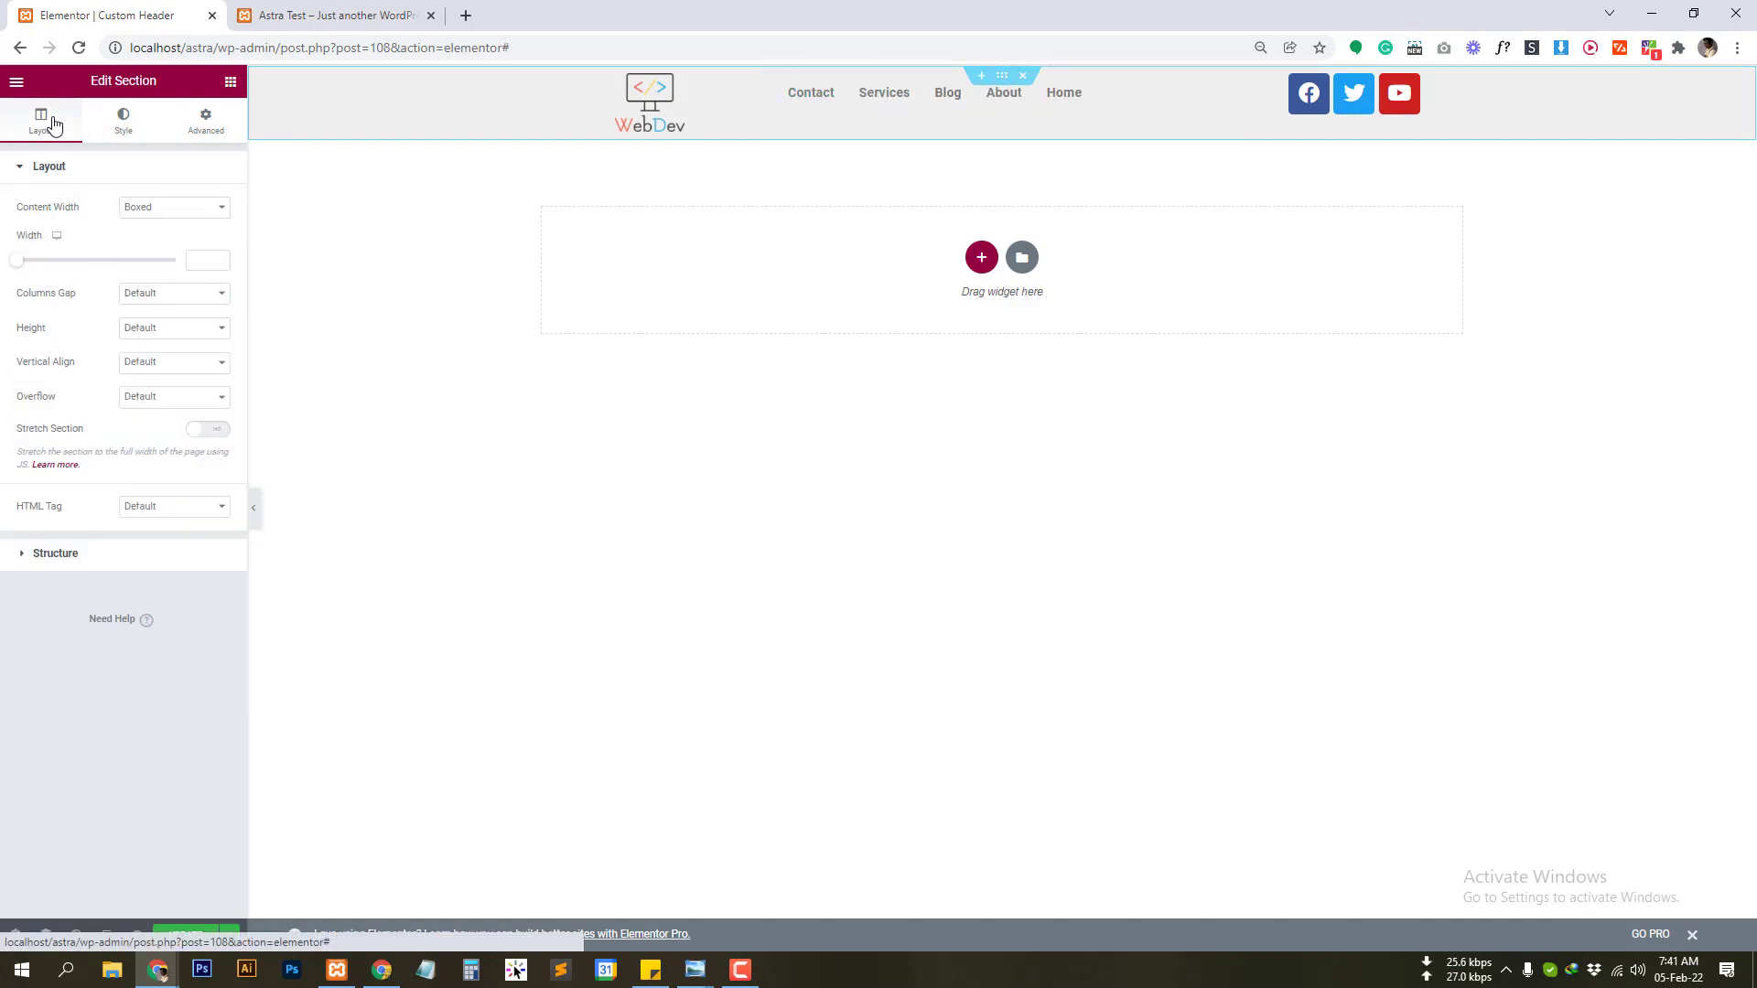
left_click(202, 367)
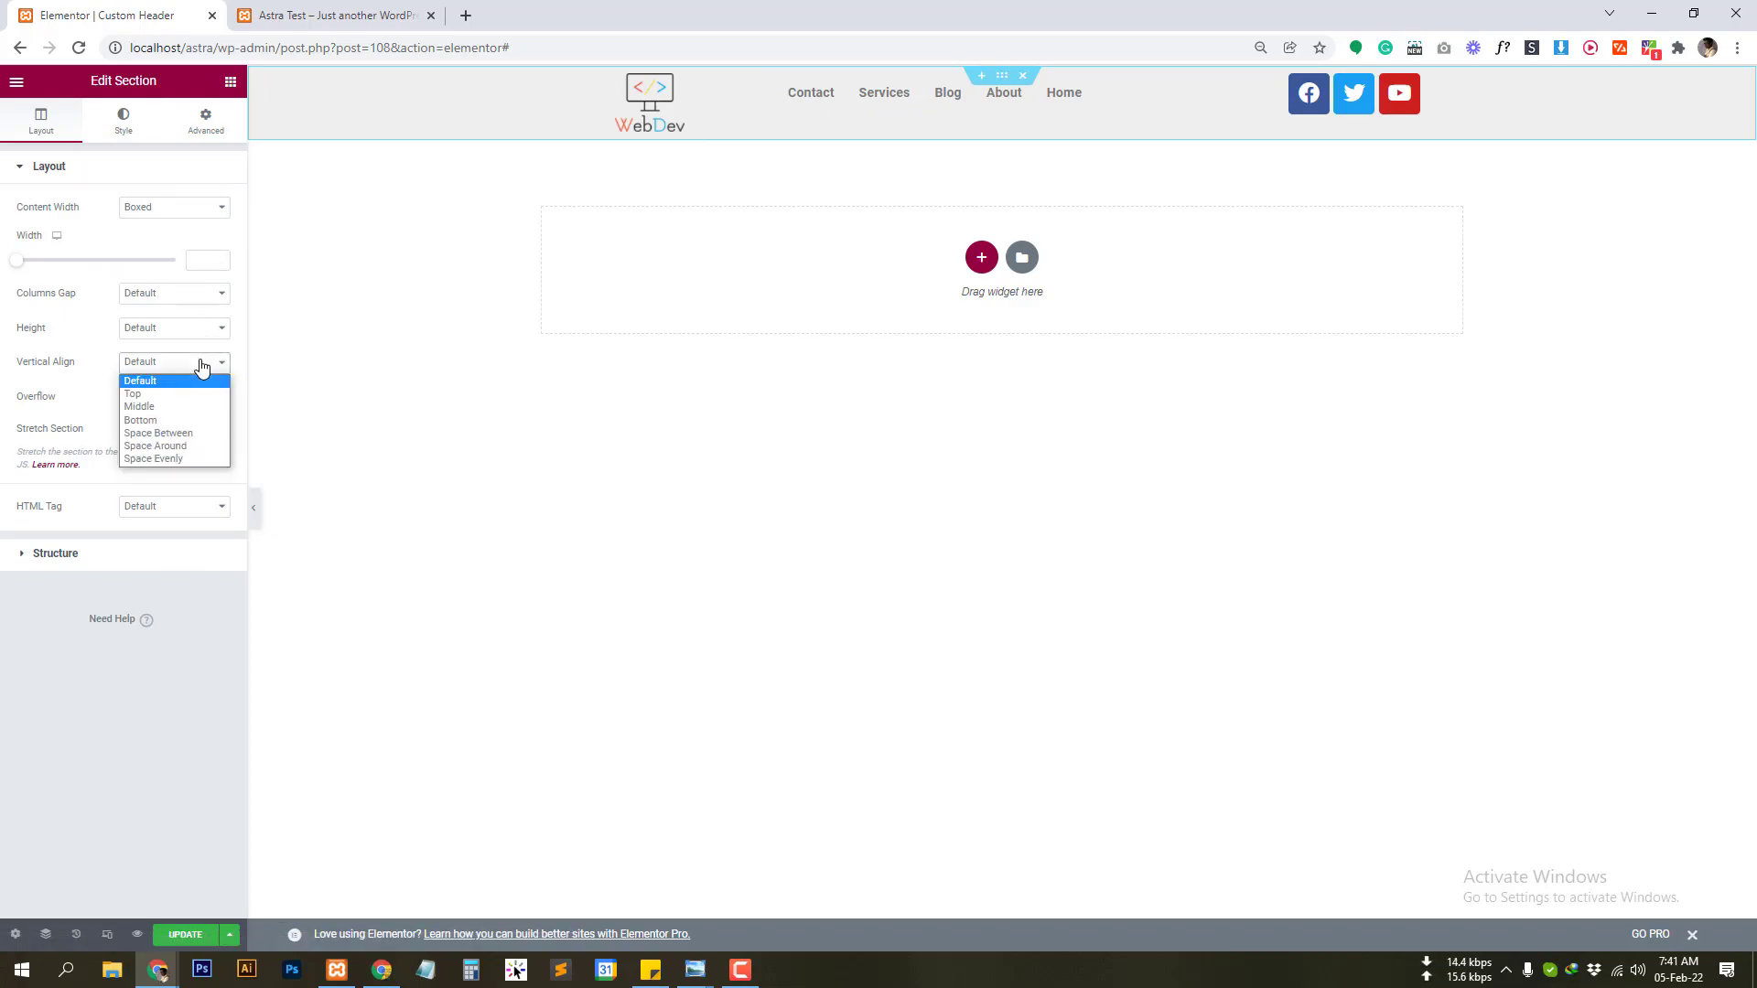
left_click(190, 409)
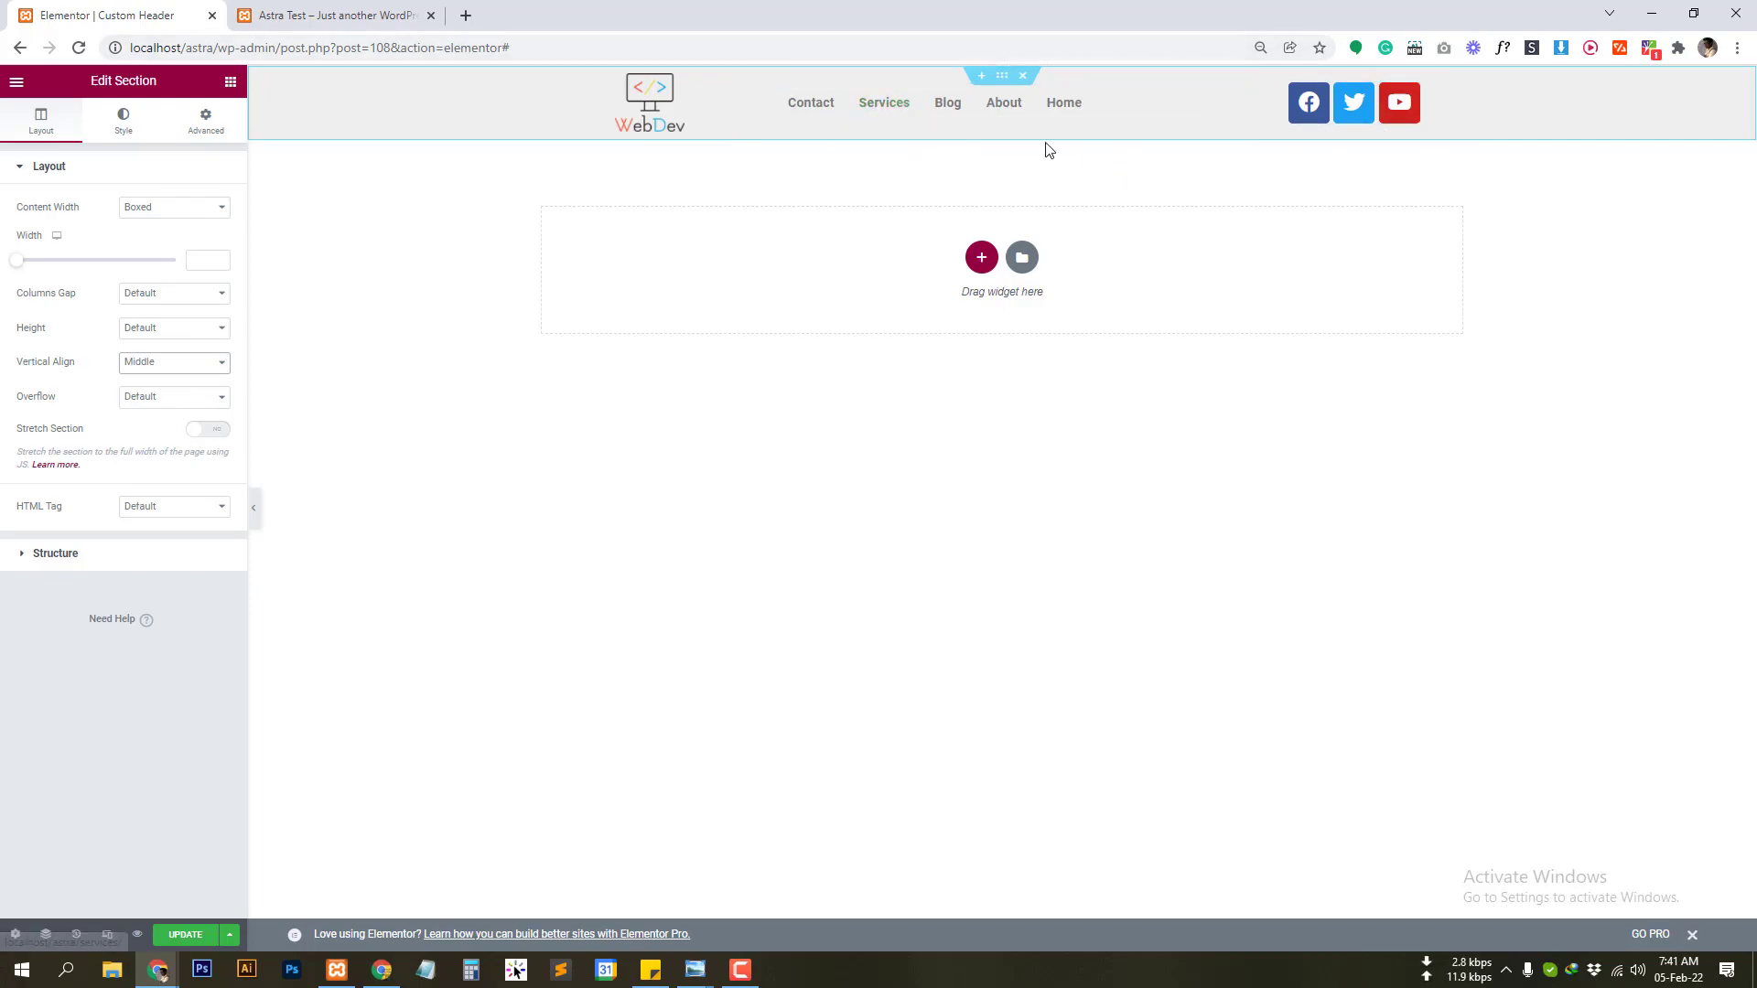
Step: Add a fourth social icon item using the Instagram icon from the Icon Library
left_click(1374, 132)
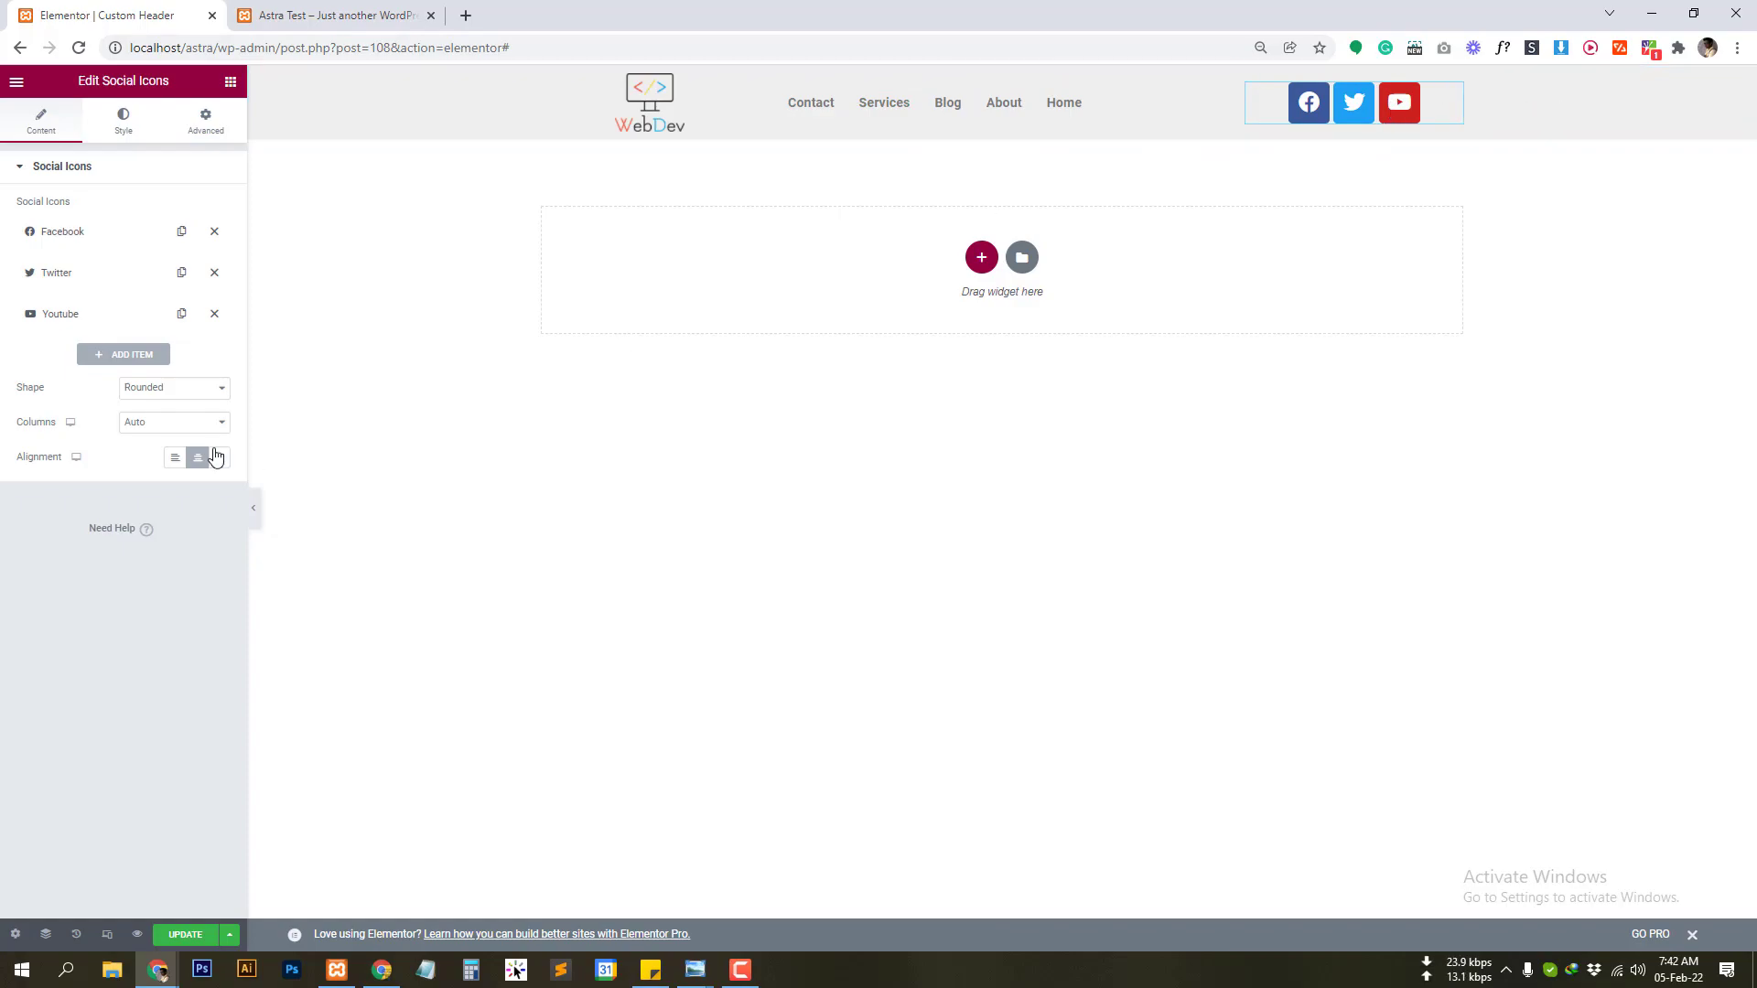
left_click(128, 356)
left_click(123, 465)
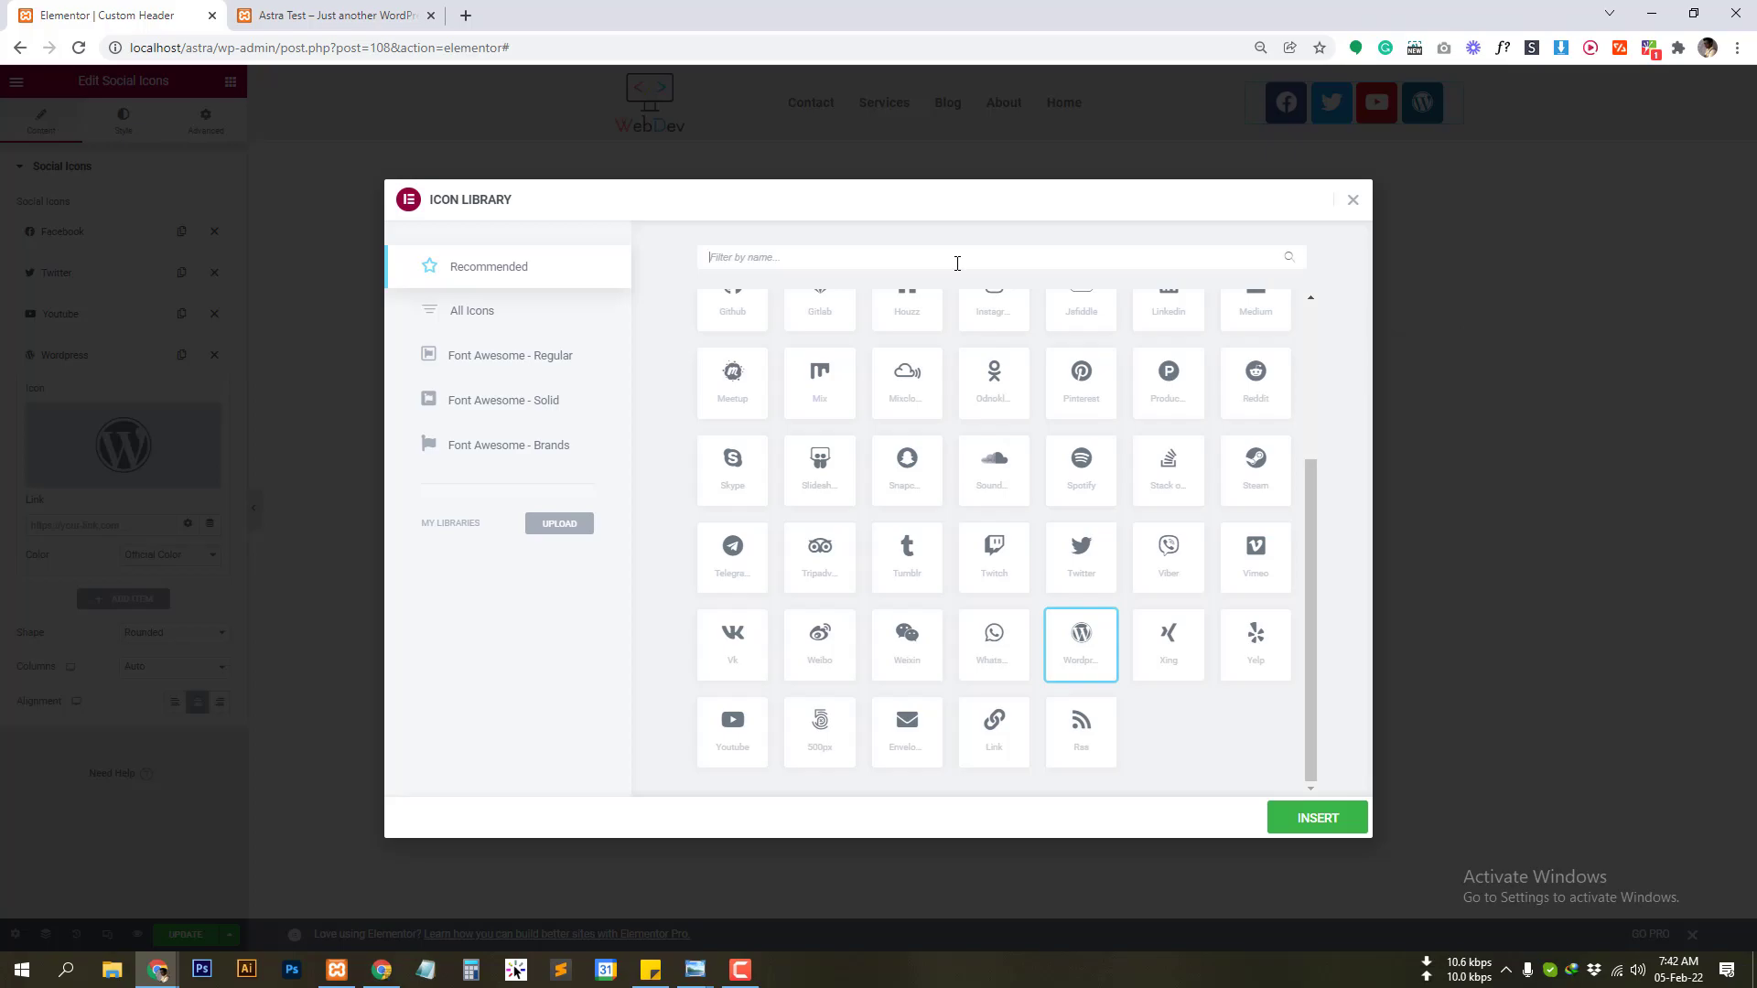
type("inst")
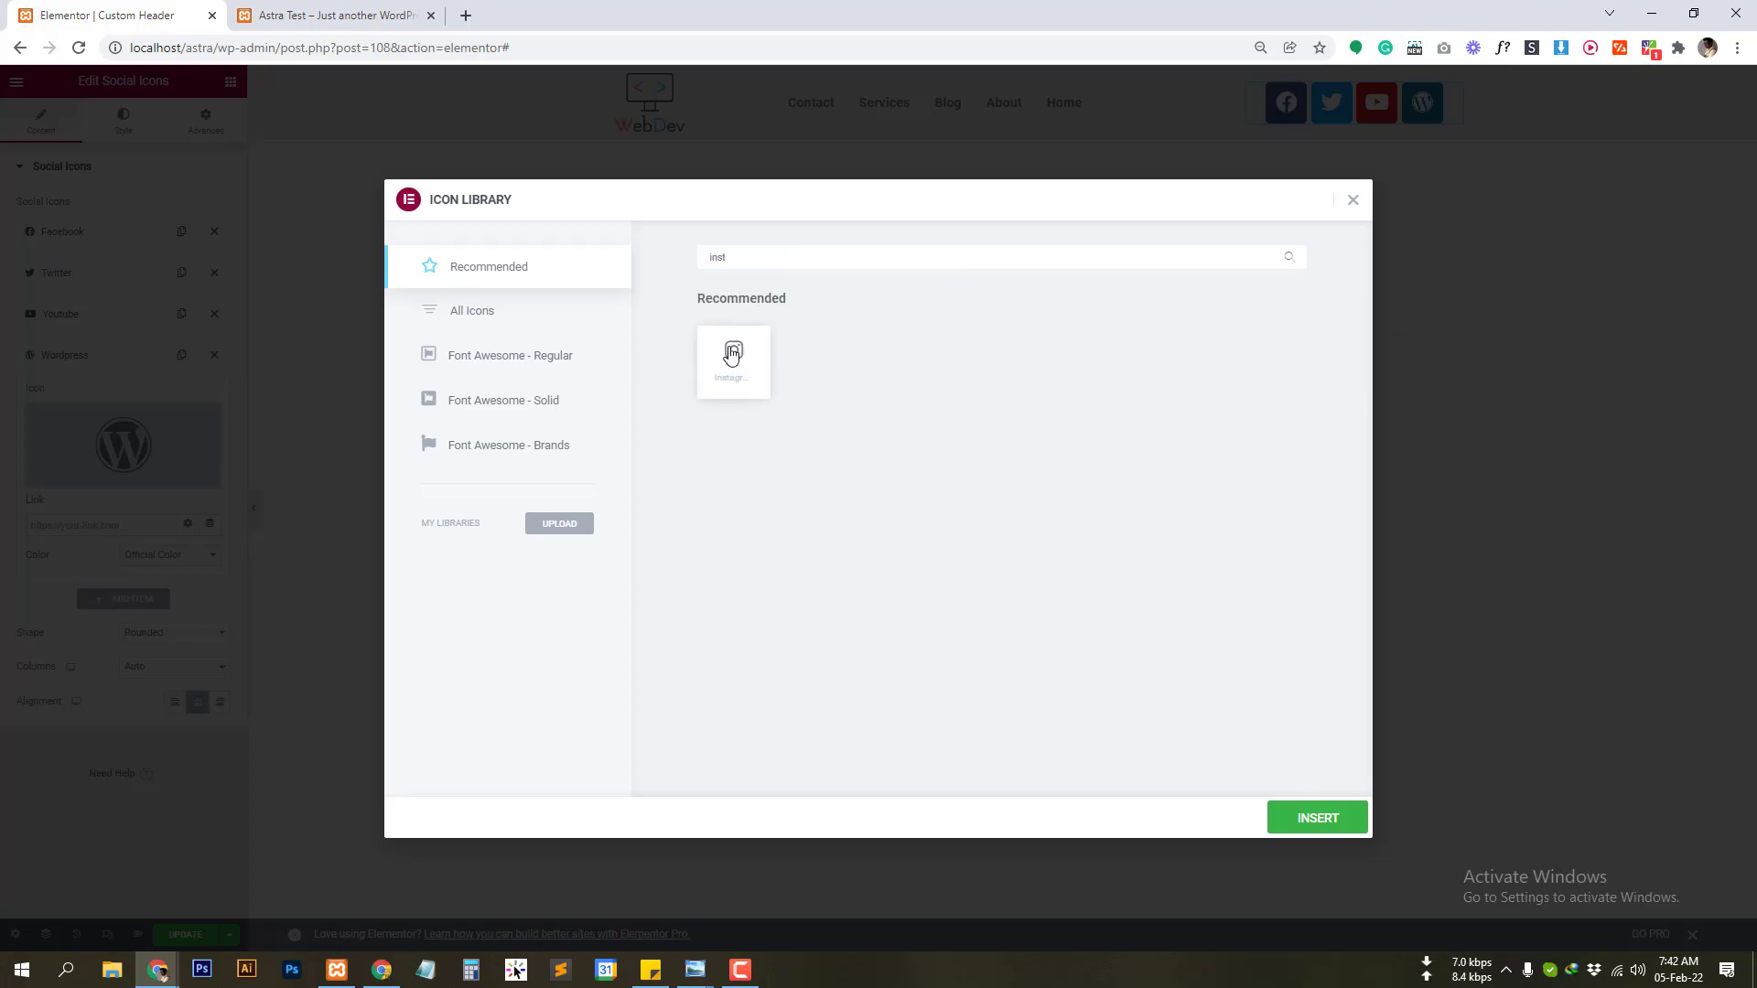
left_click(733, 357)
left_click(1316, 824)
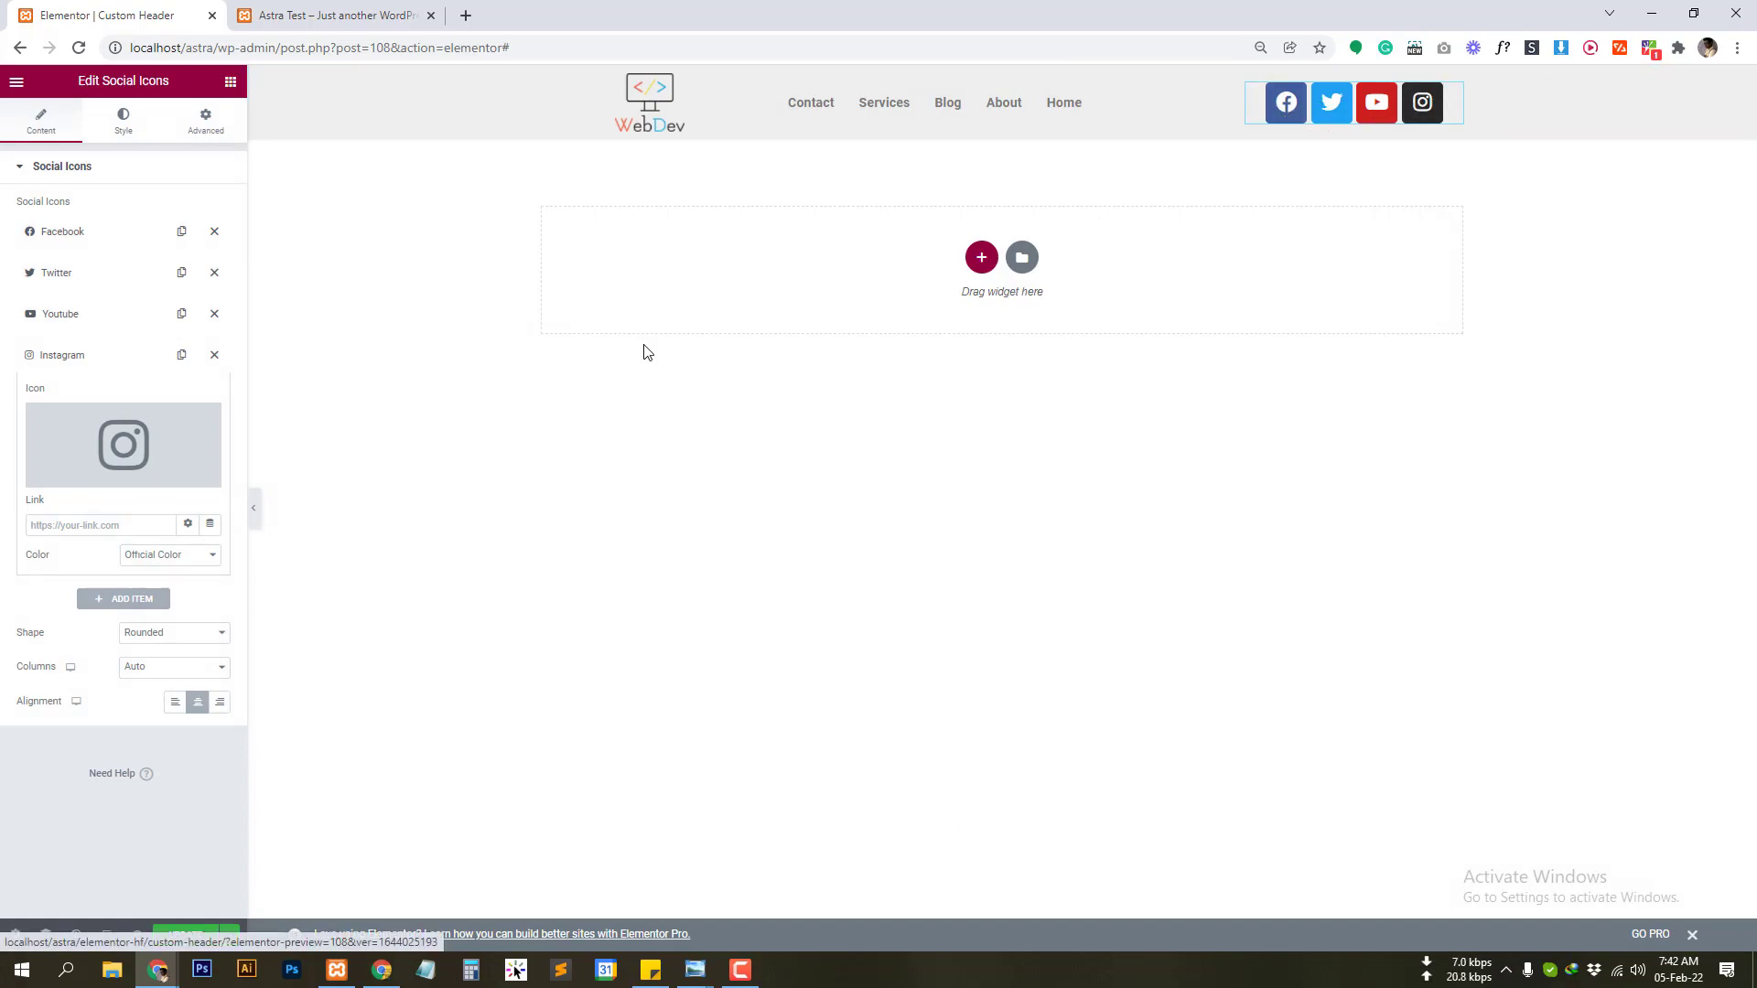
left_click(90, 240)
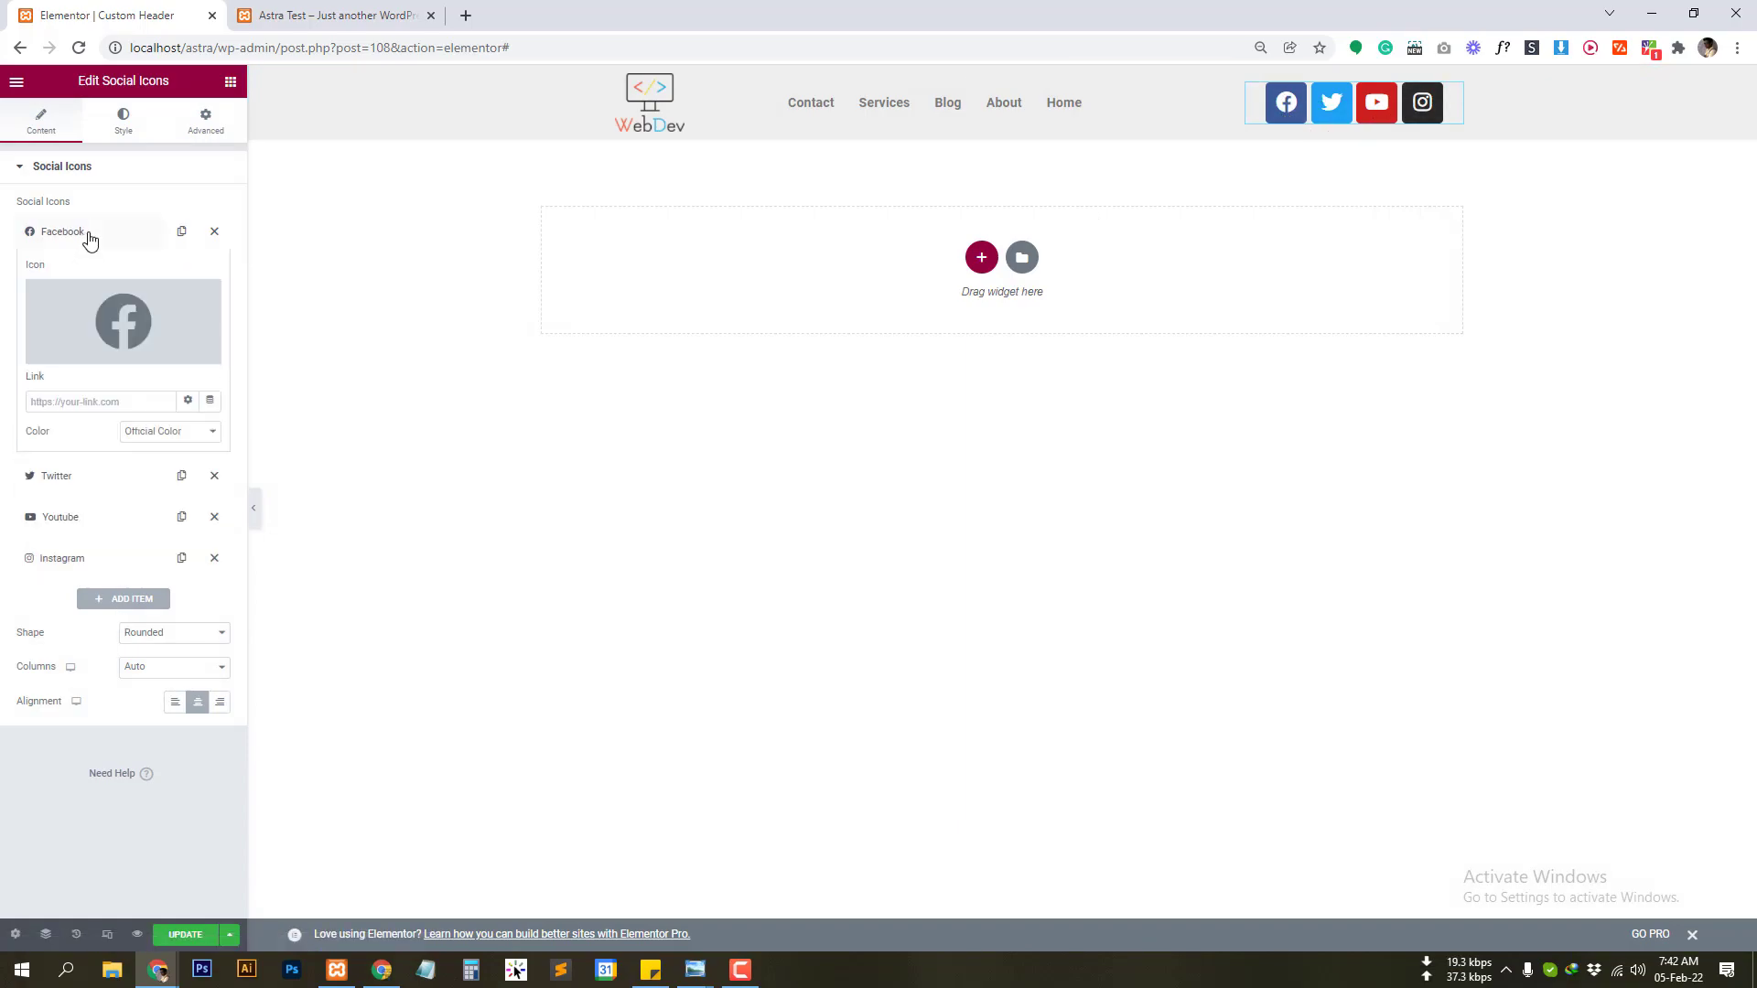
left_click(97, 405)
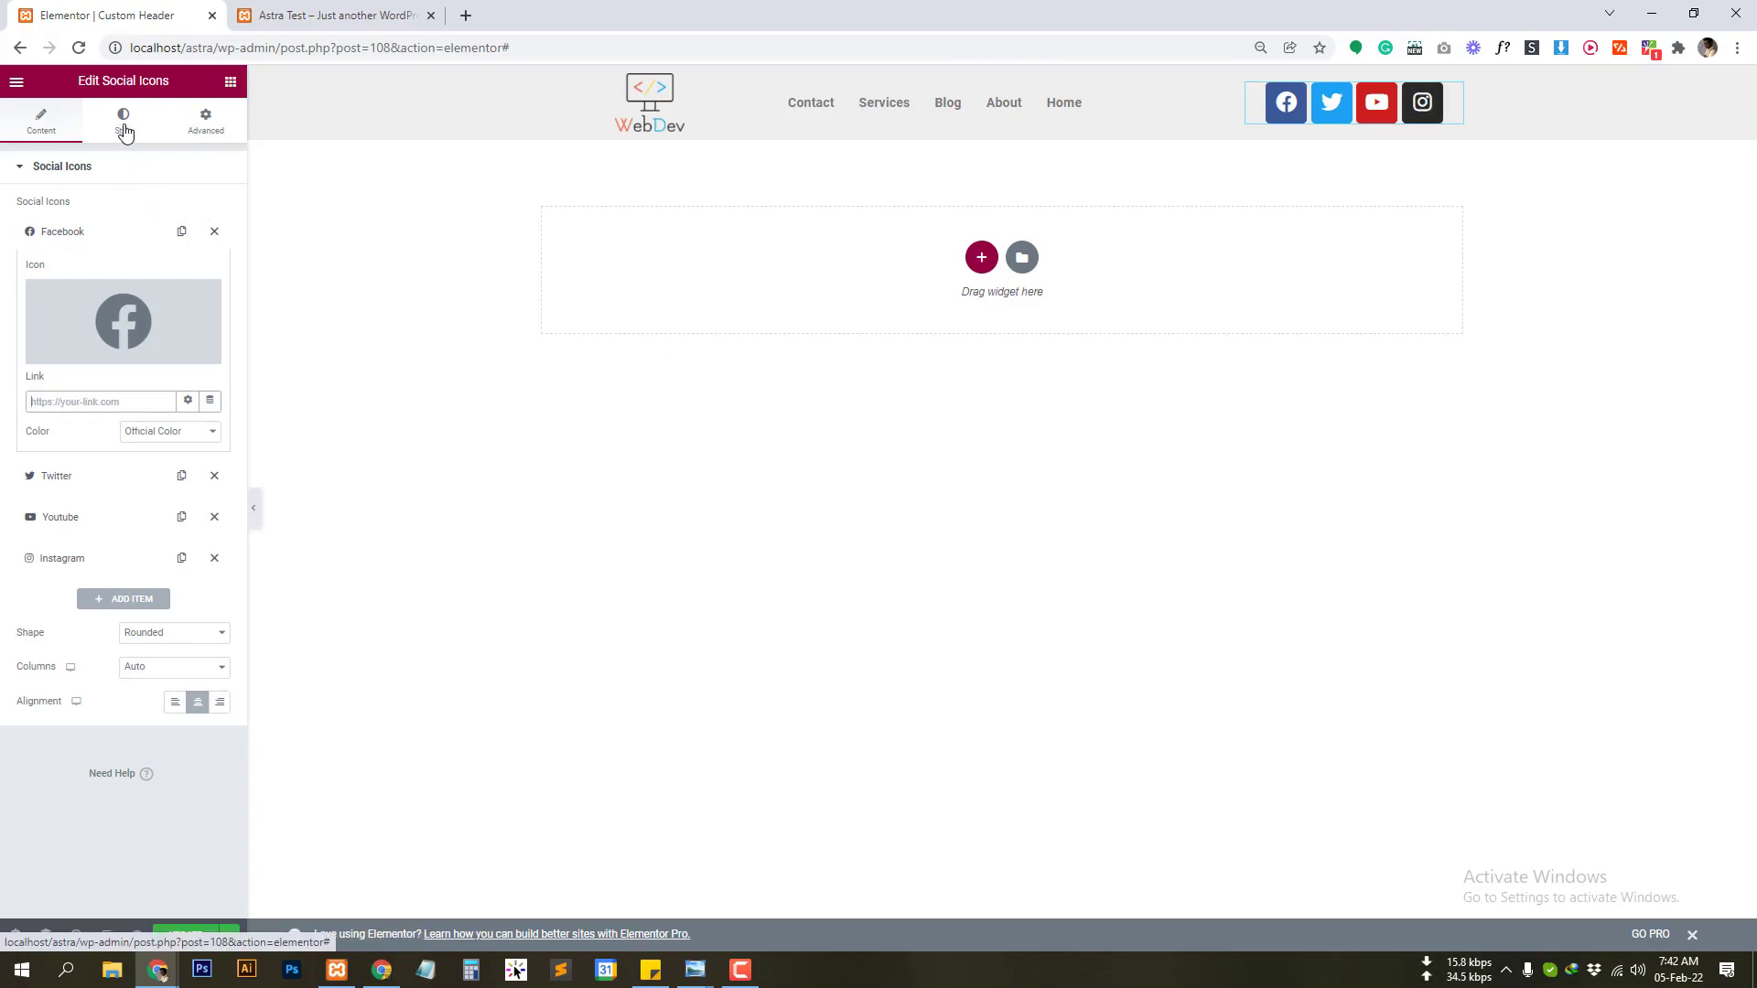
Step: Make the social icons circular
left_click(23, 174)
left_click(25, 174)
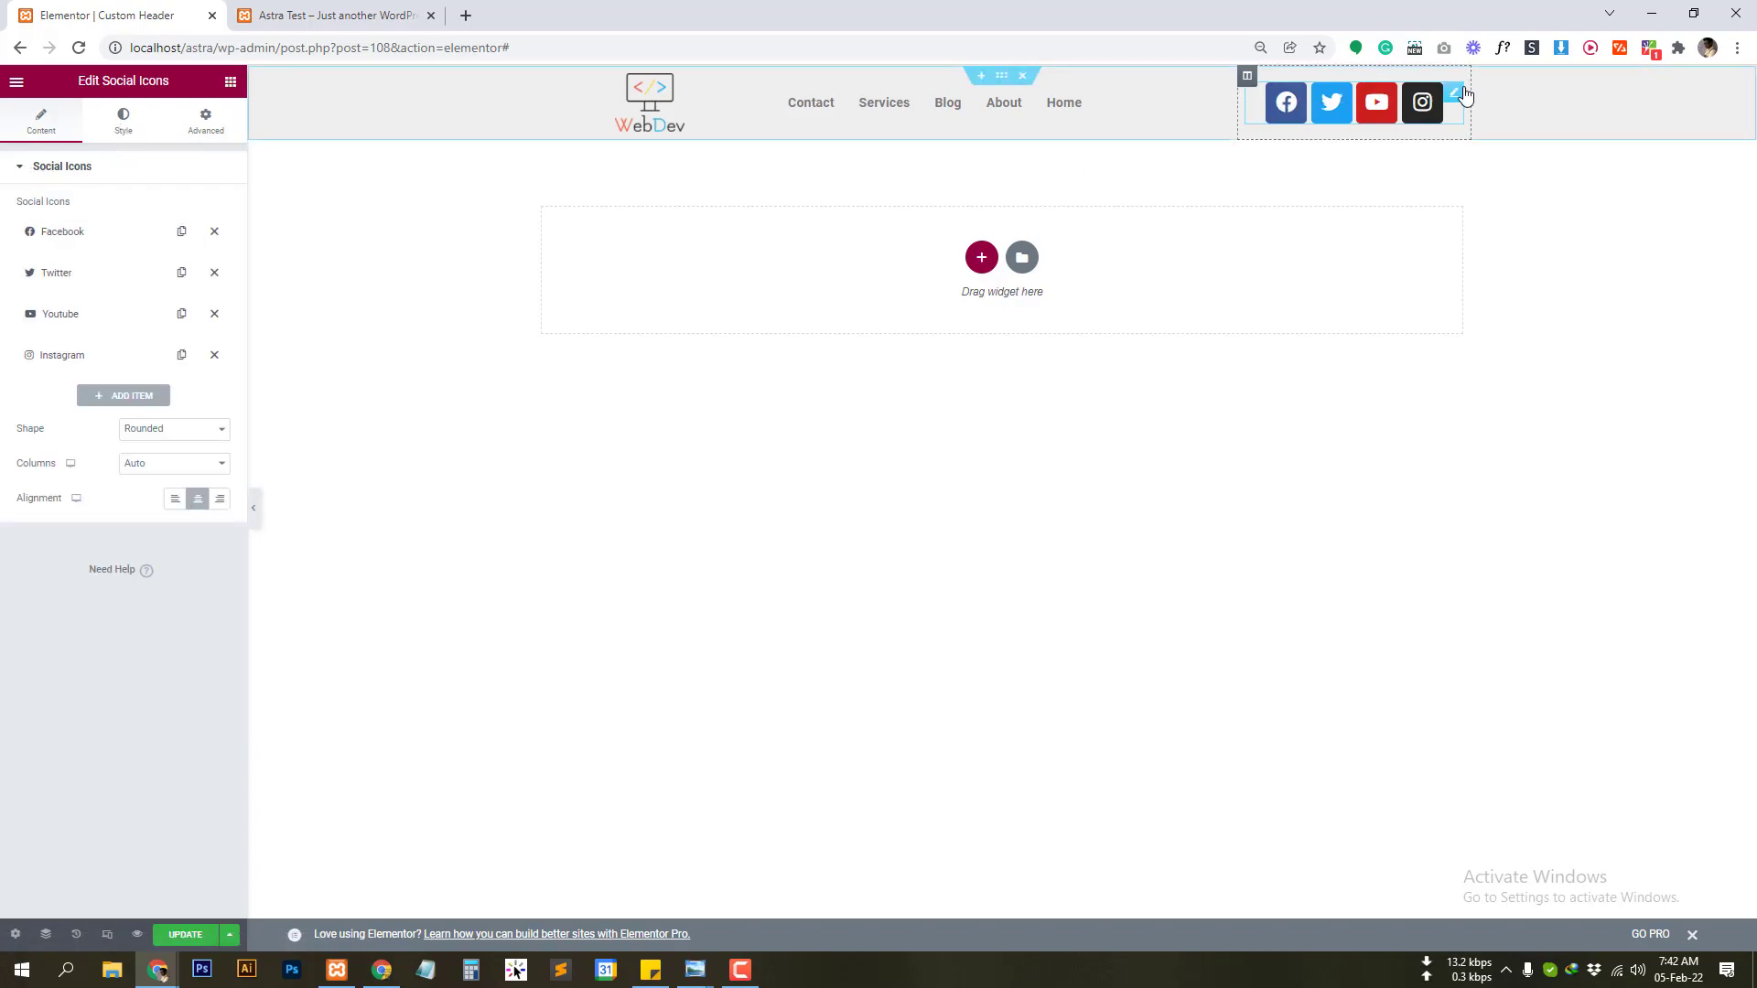
left_click(168, 431)
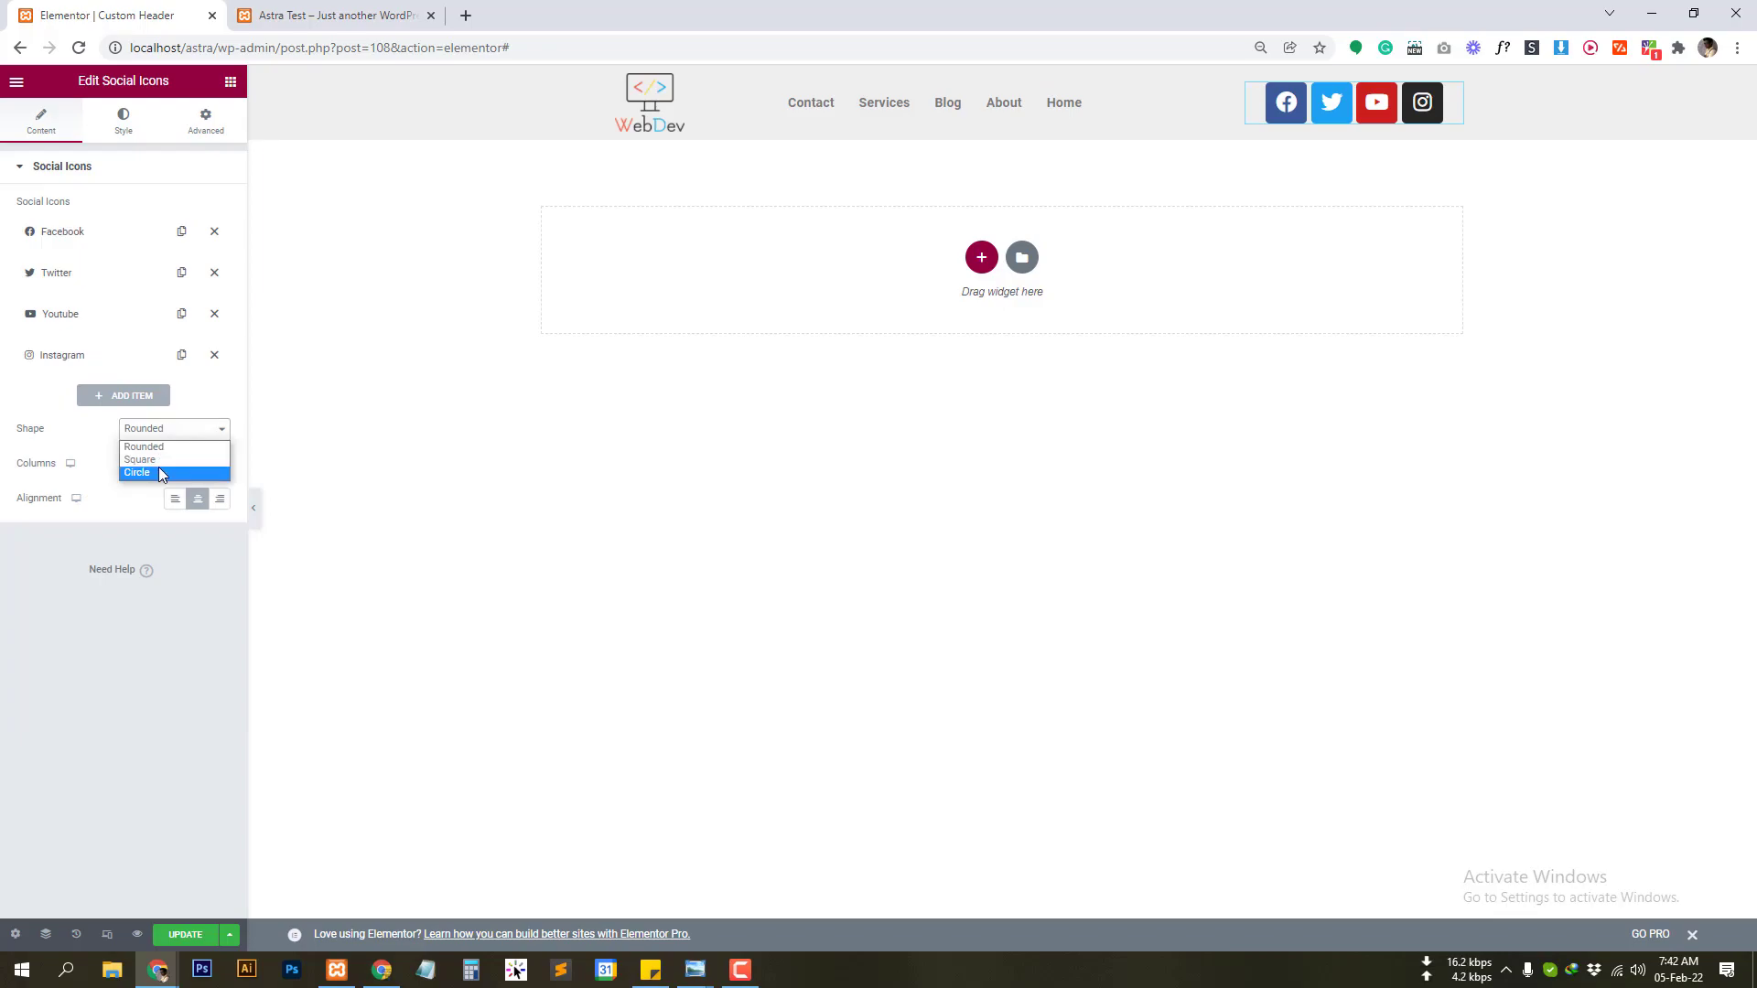
left_click(158, 470)
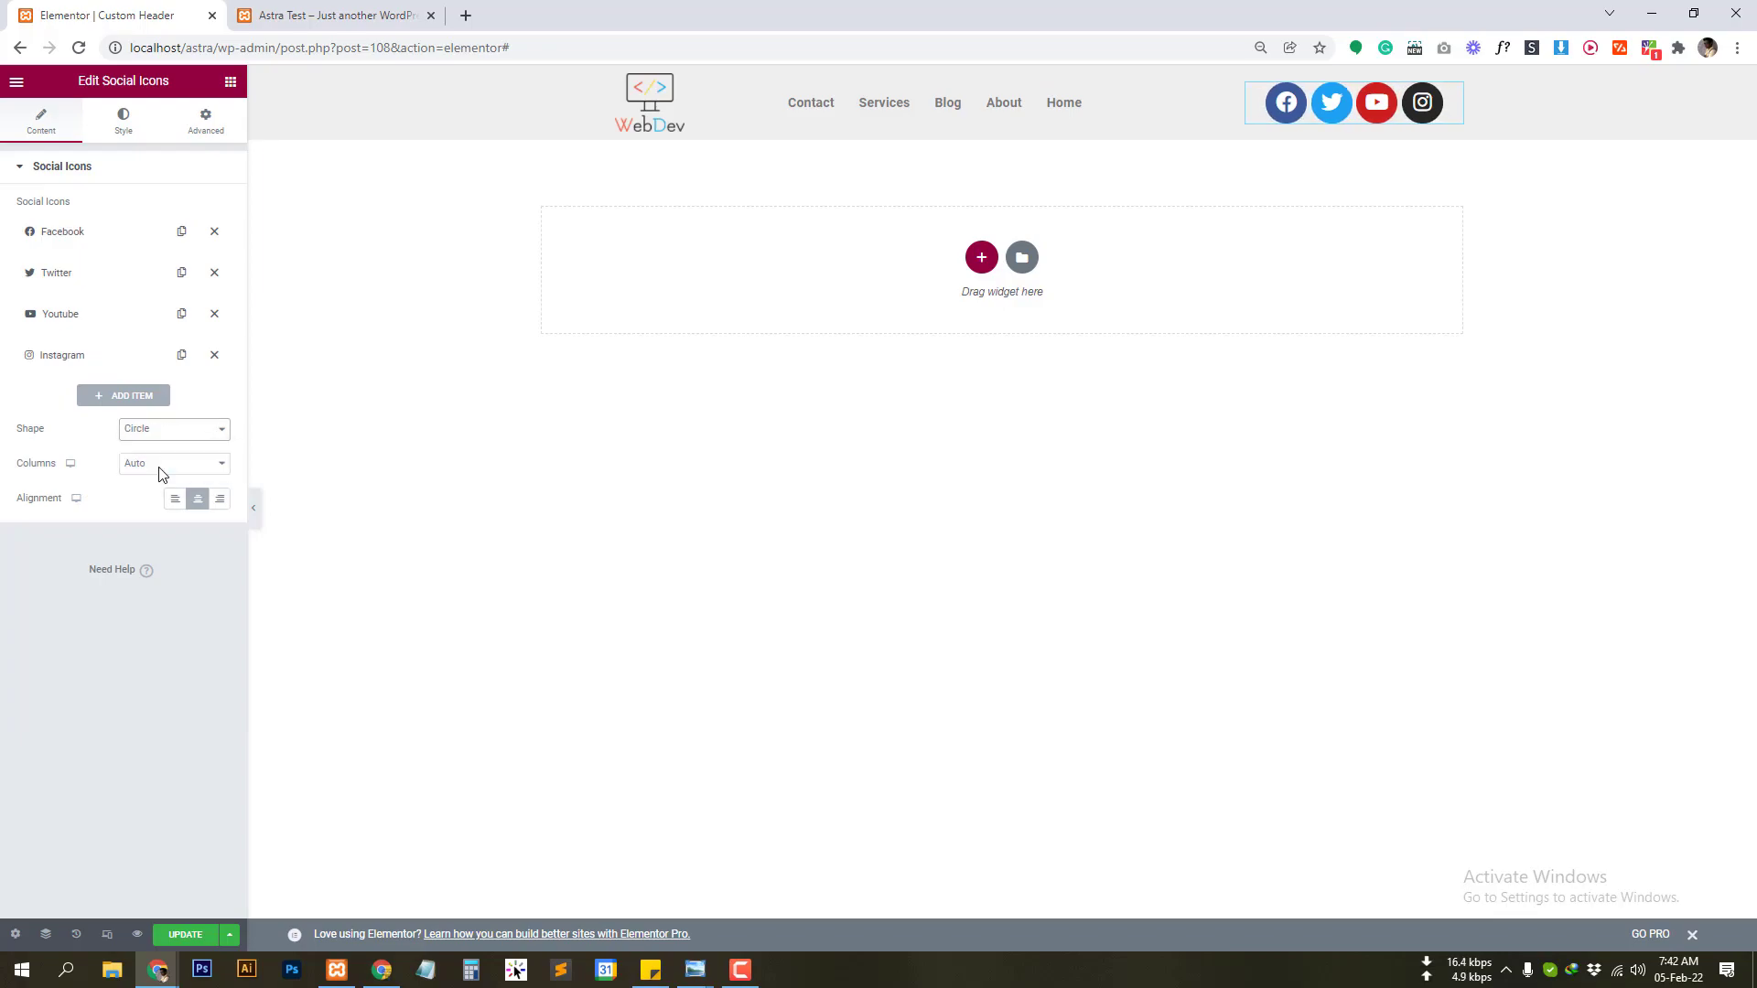
Step: Use custom colours for the social icons: orange circles, white logos, size 17
left_click(123, 119)
left_click(164, 209)
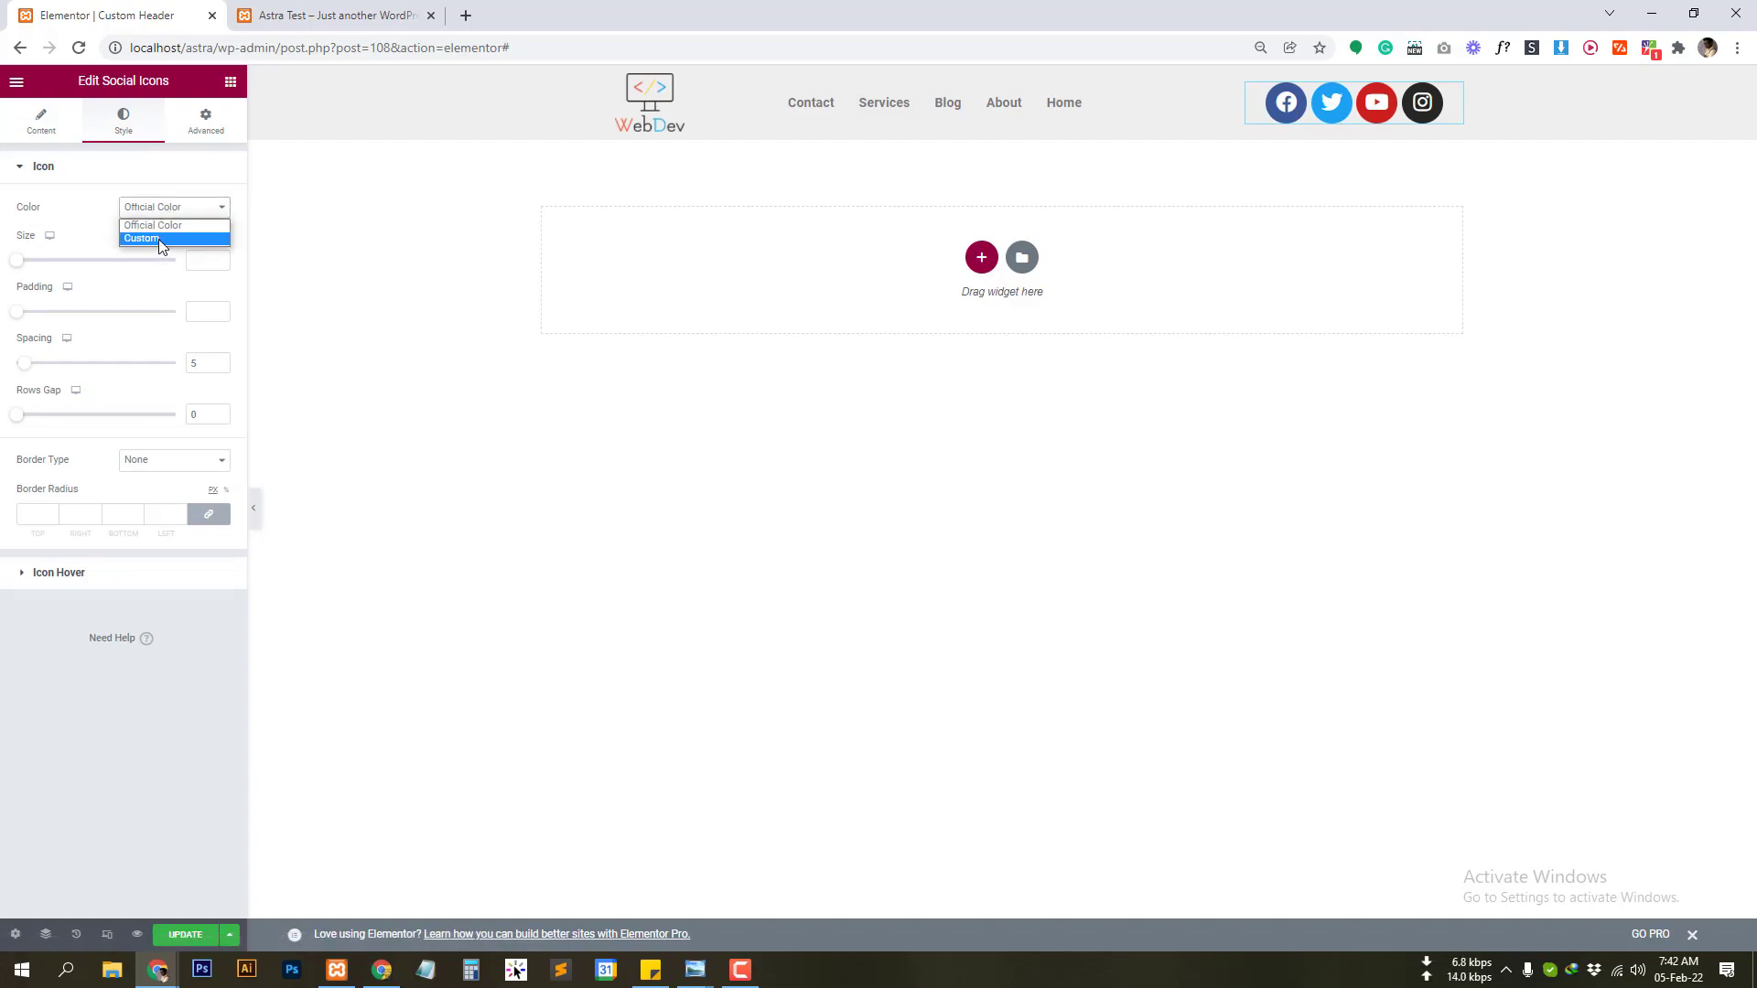
left_click(160, 240)
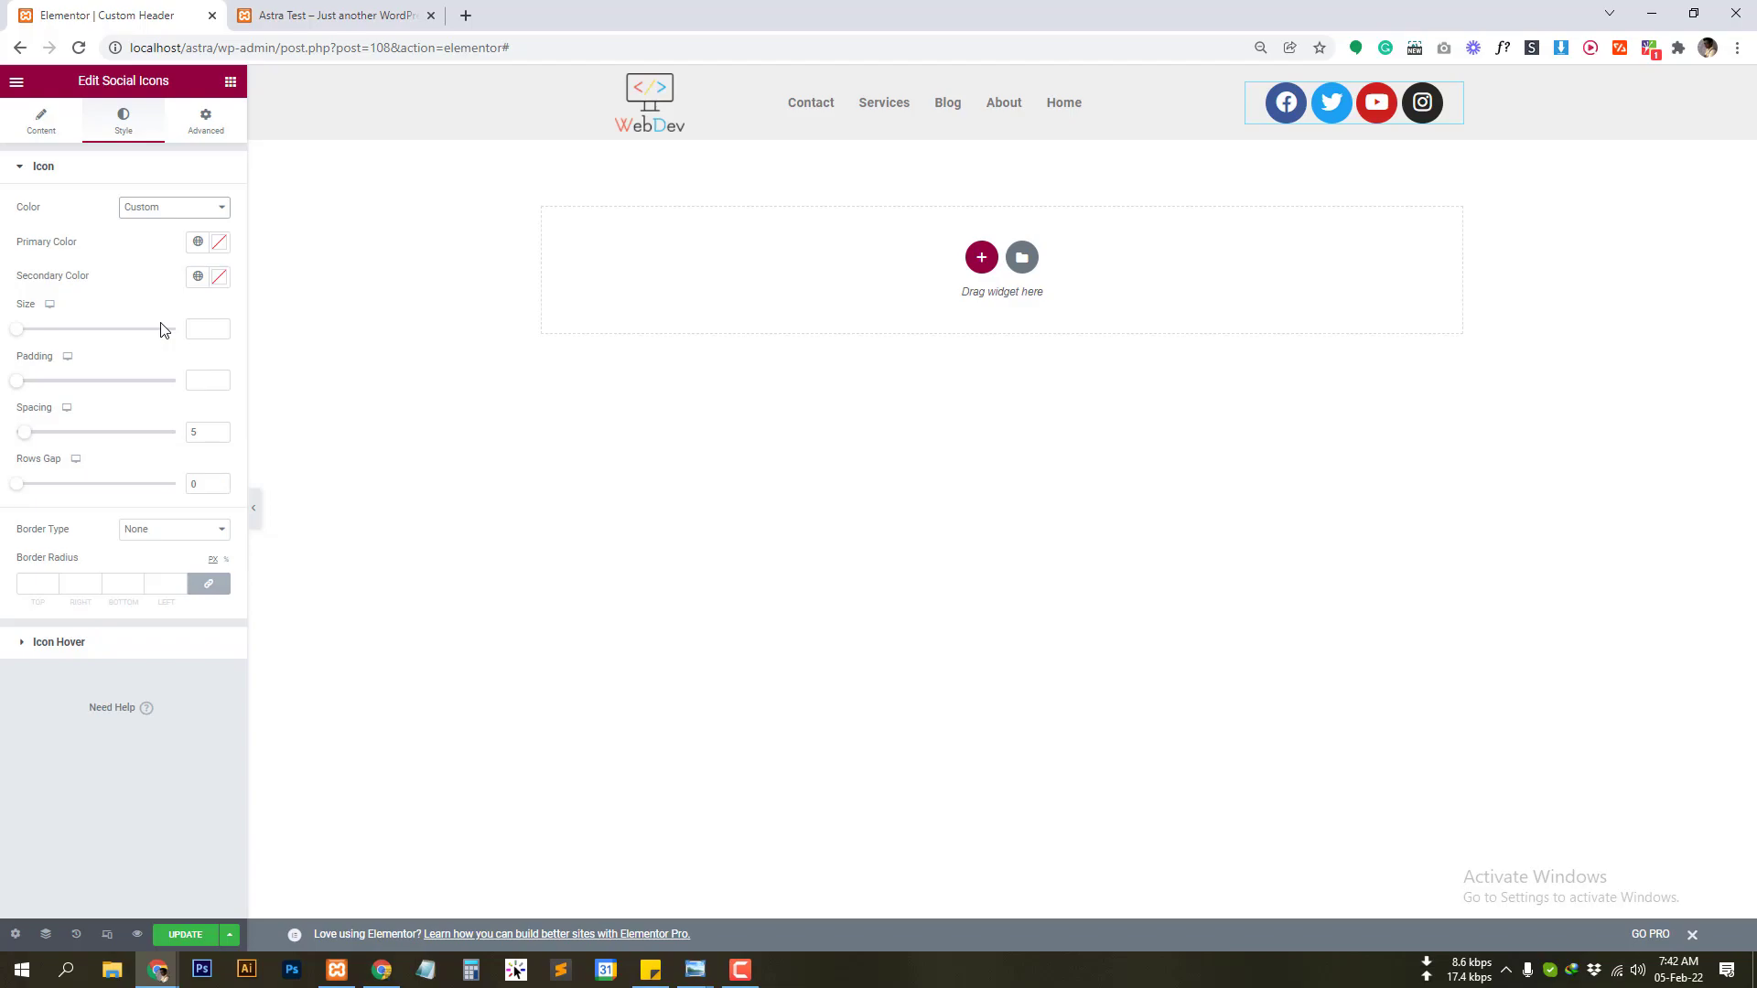
left_click(198, 277)
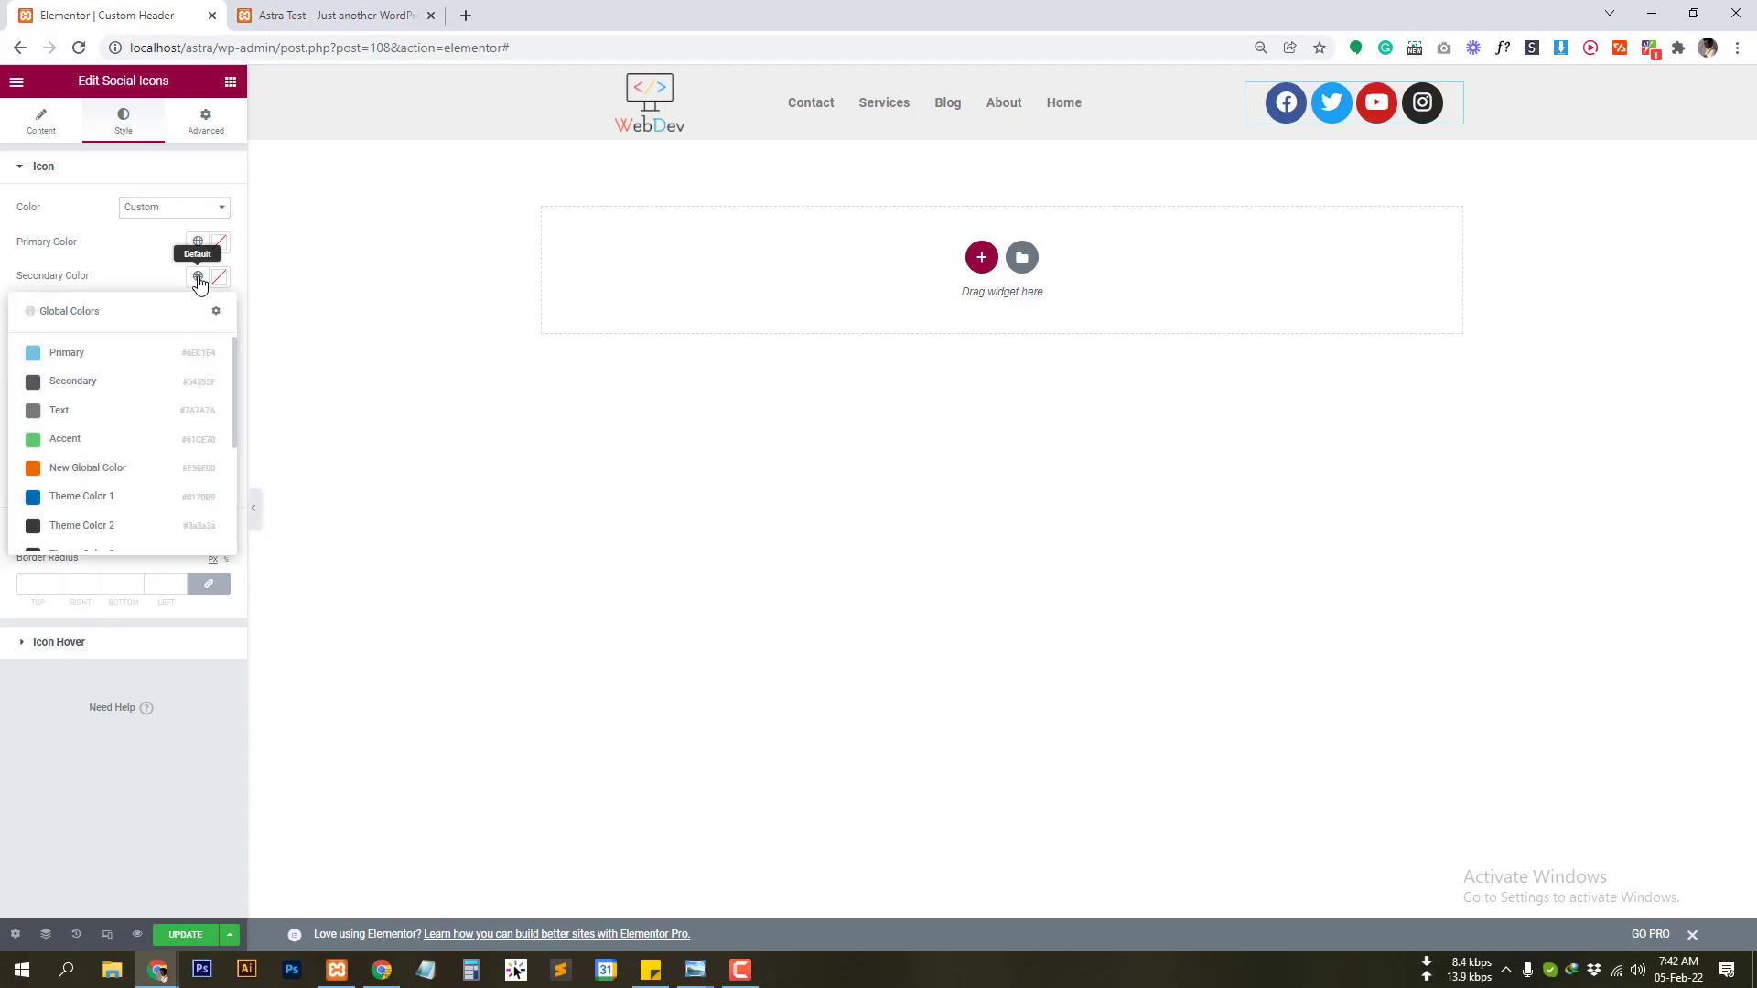
left_click(75, 475)
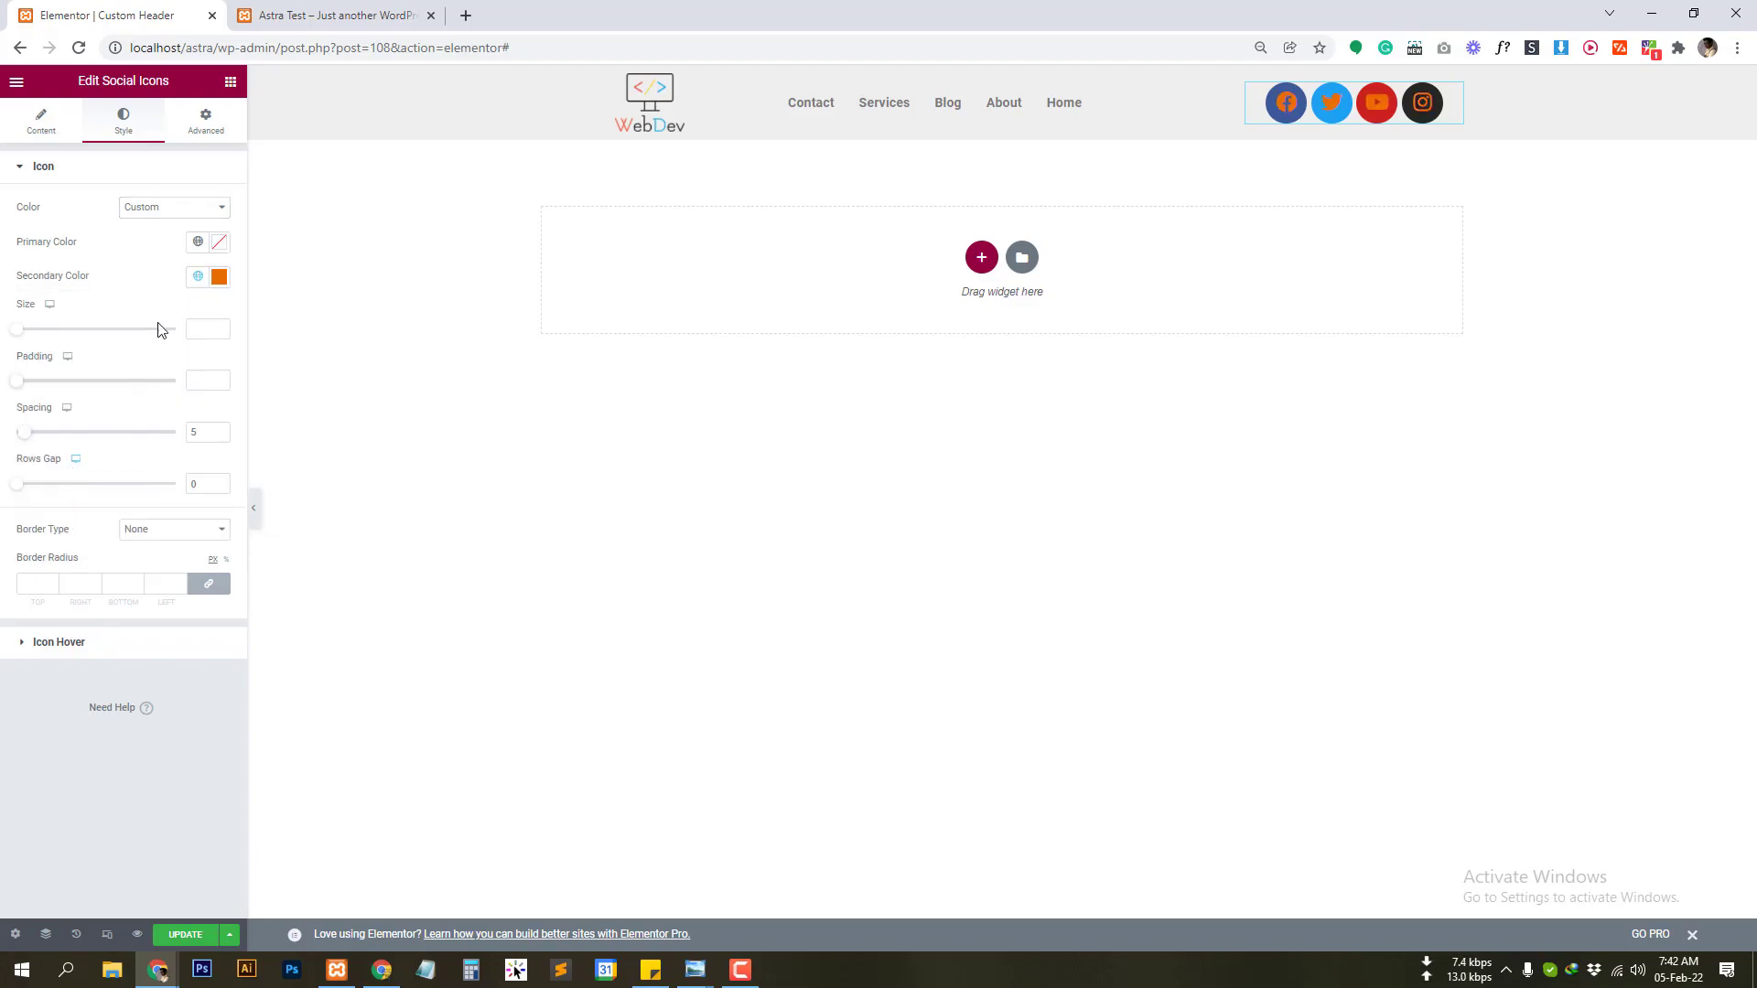
left_click(197, 243)
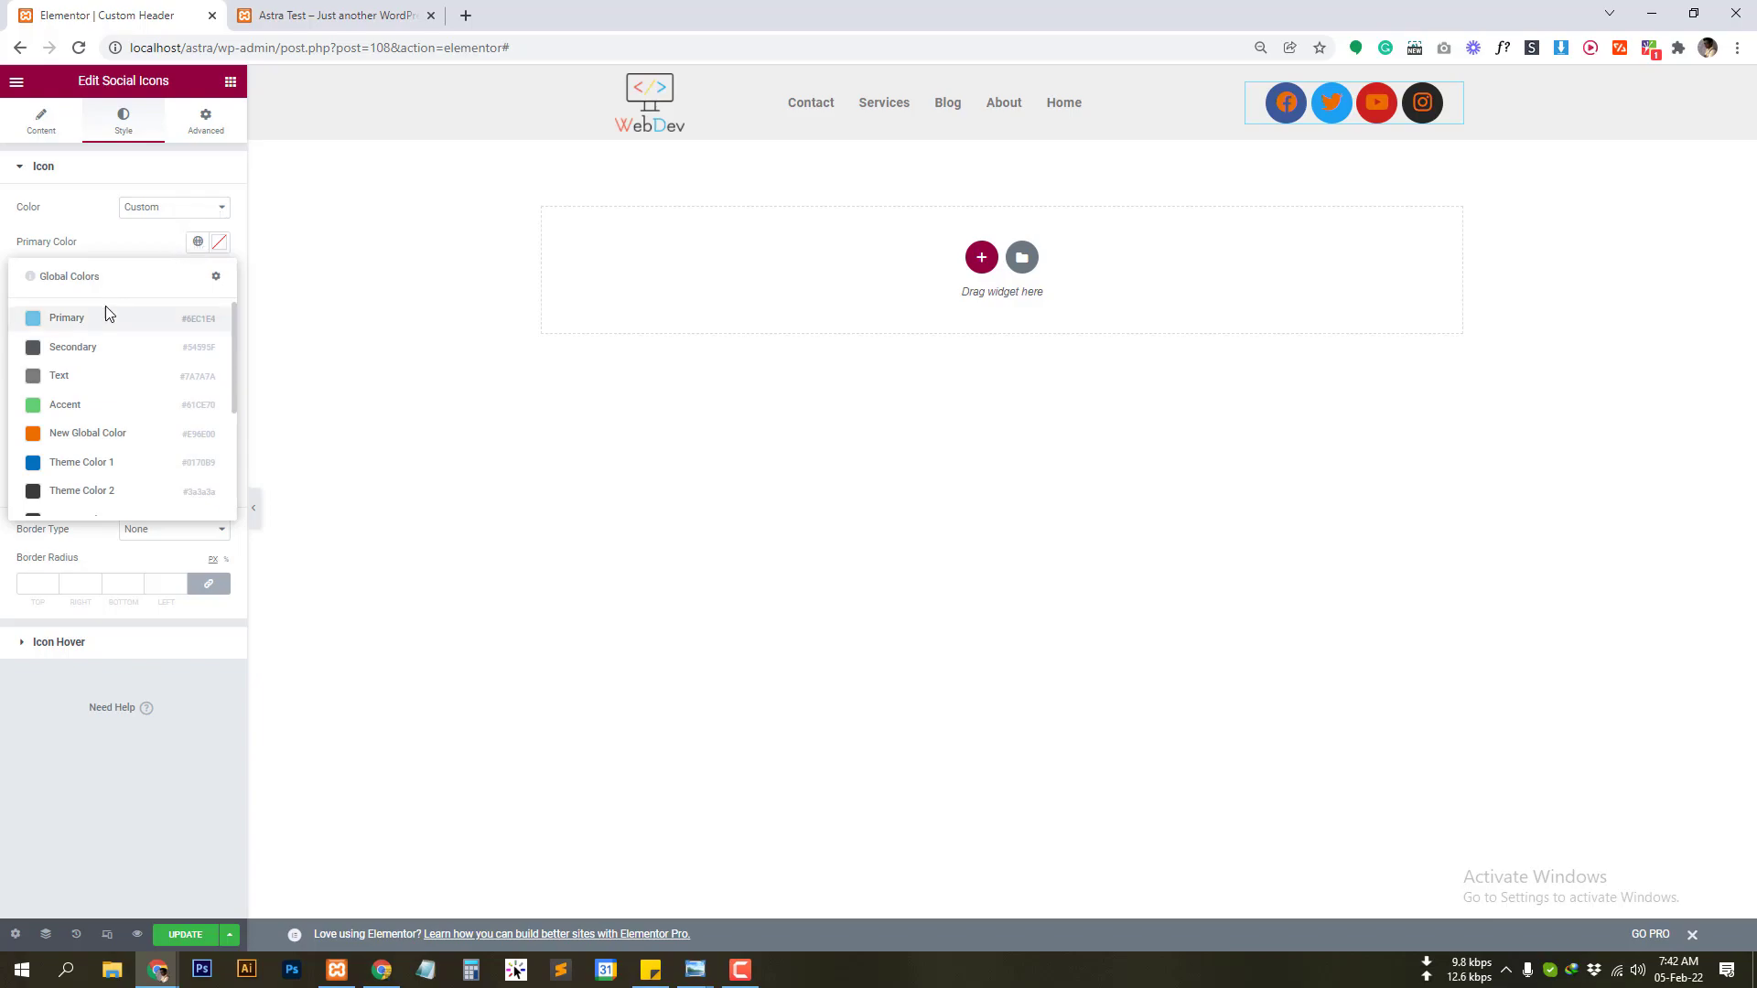
left_click(75, 437)
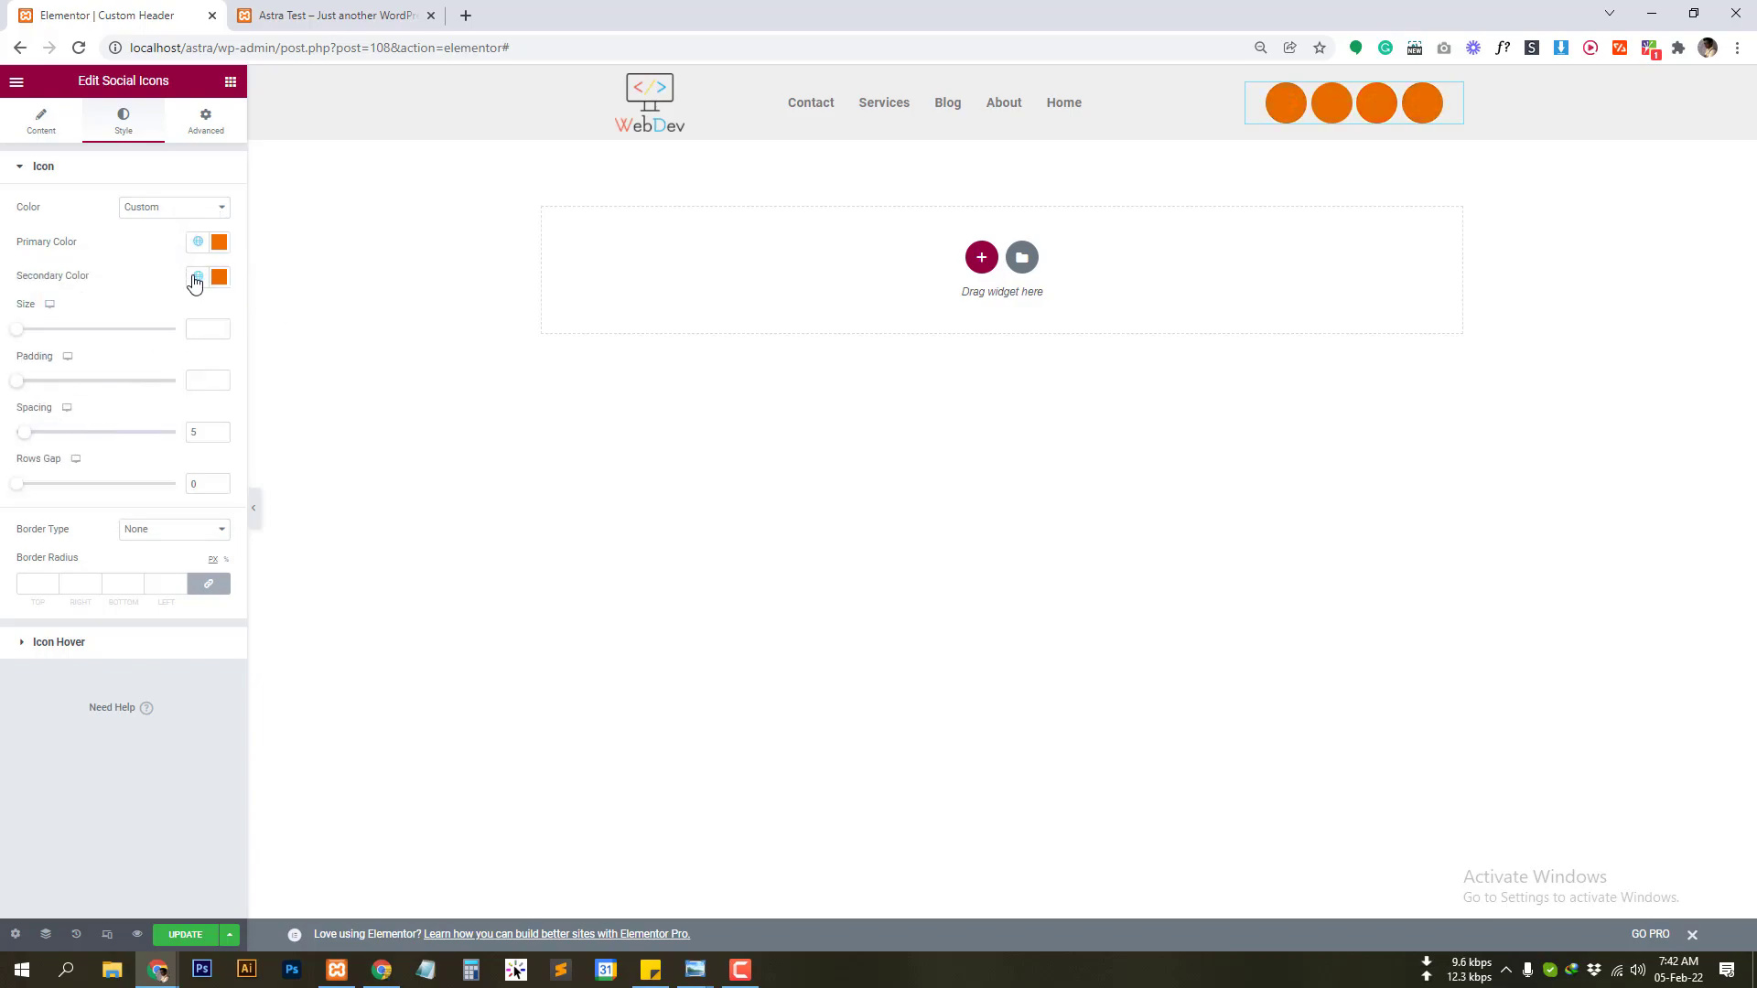
left_click(196, 278)
scroll(129, 483, "down", 2)
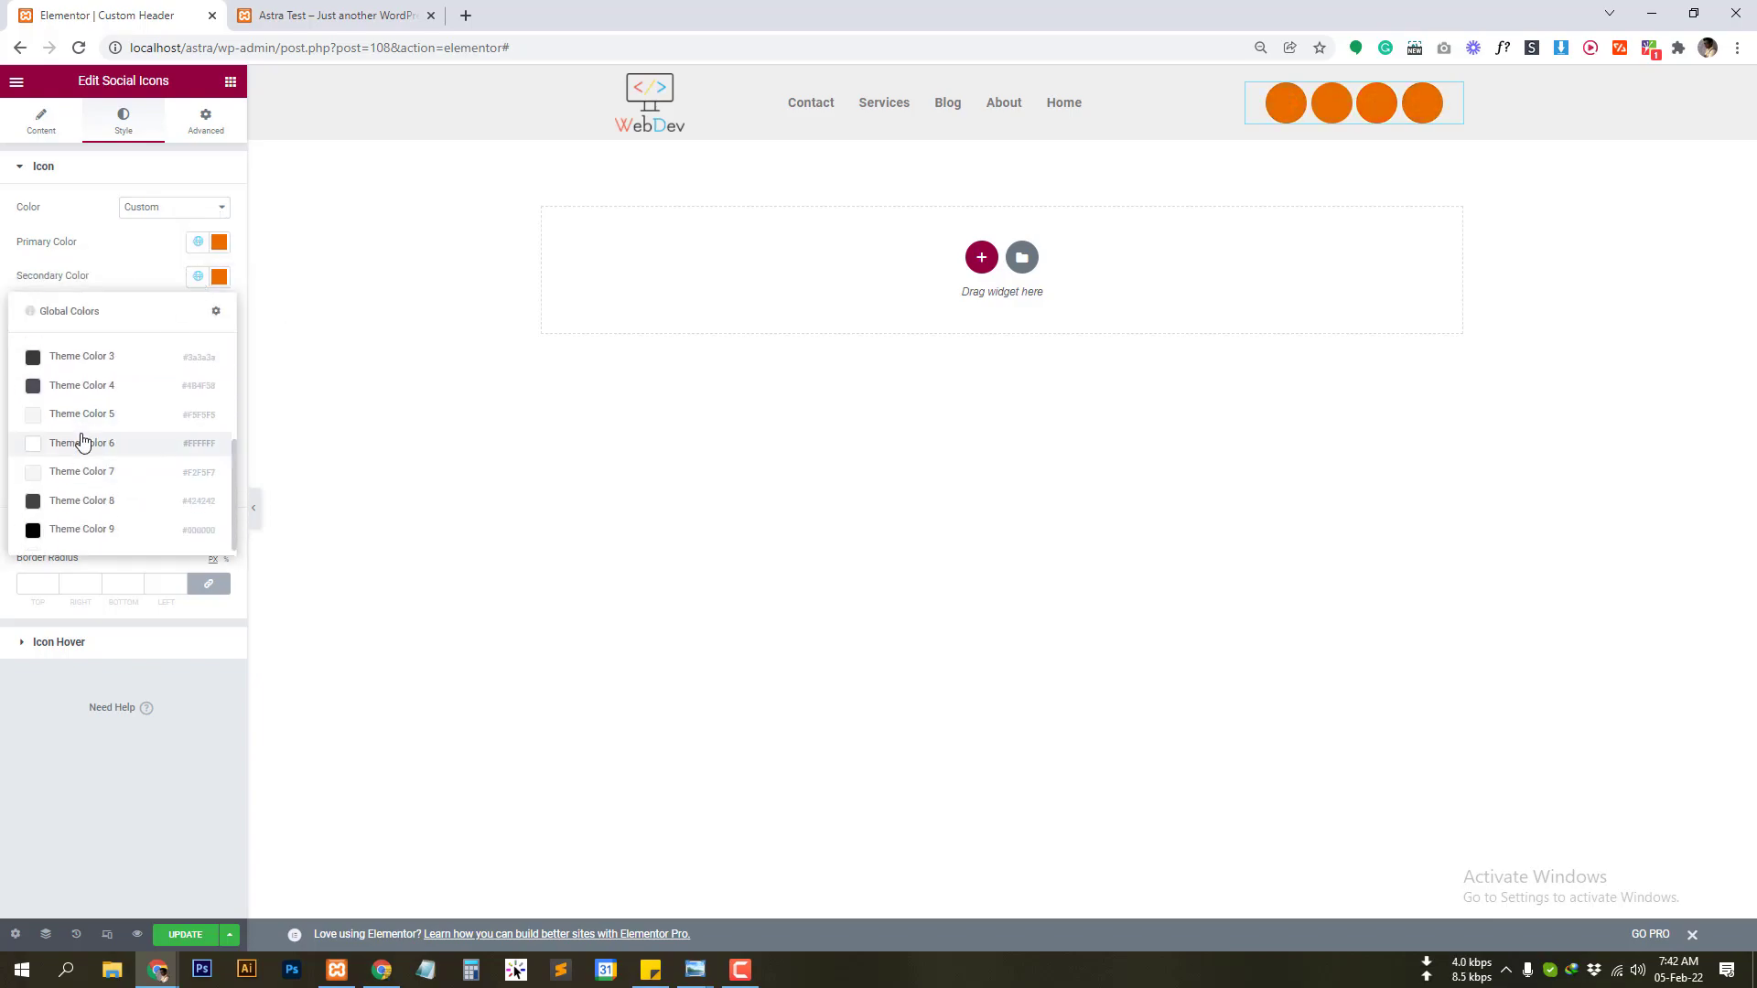
left_click(82, 442)
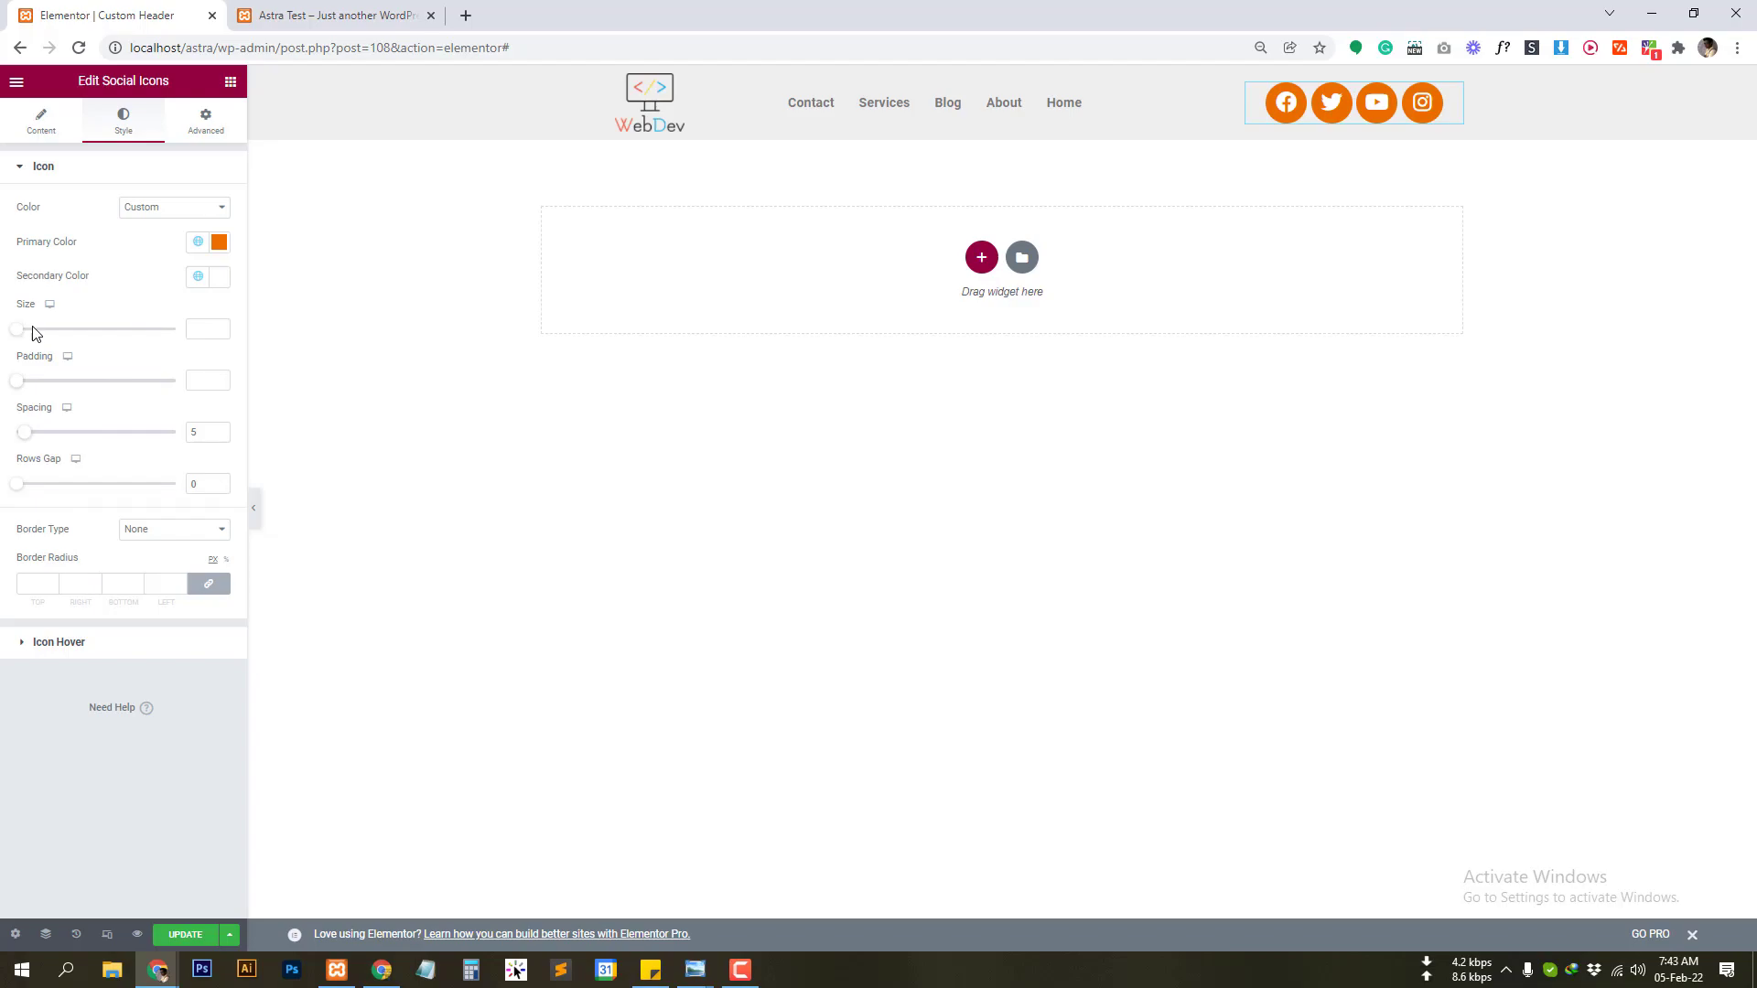
left_click_drag(22, 338, 26, 341)
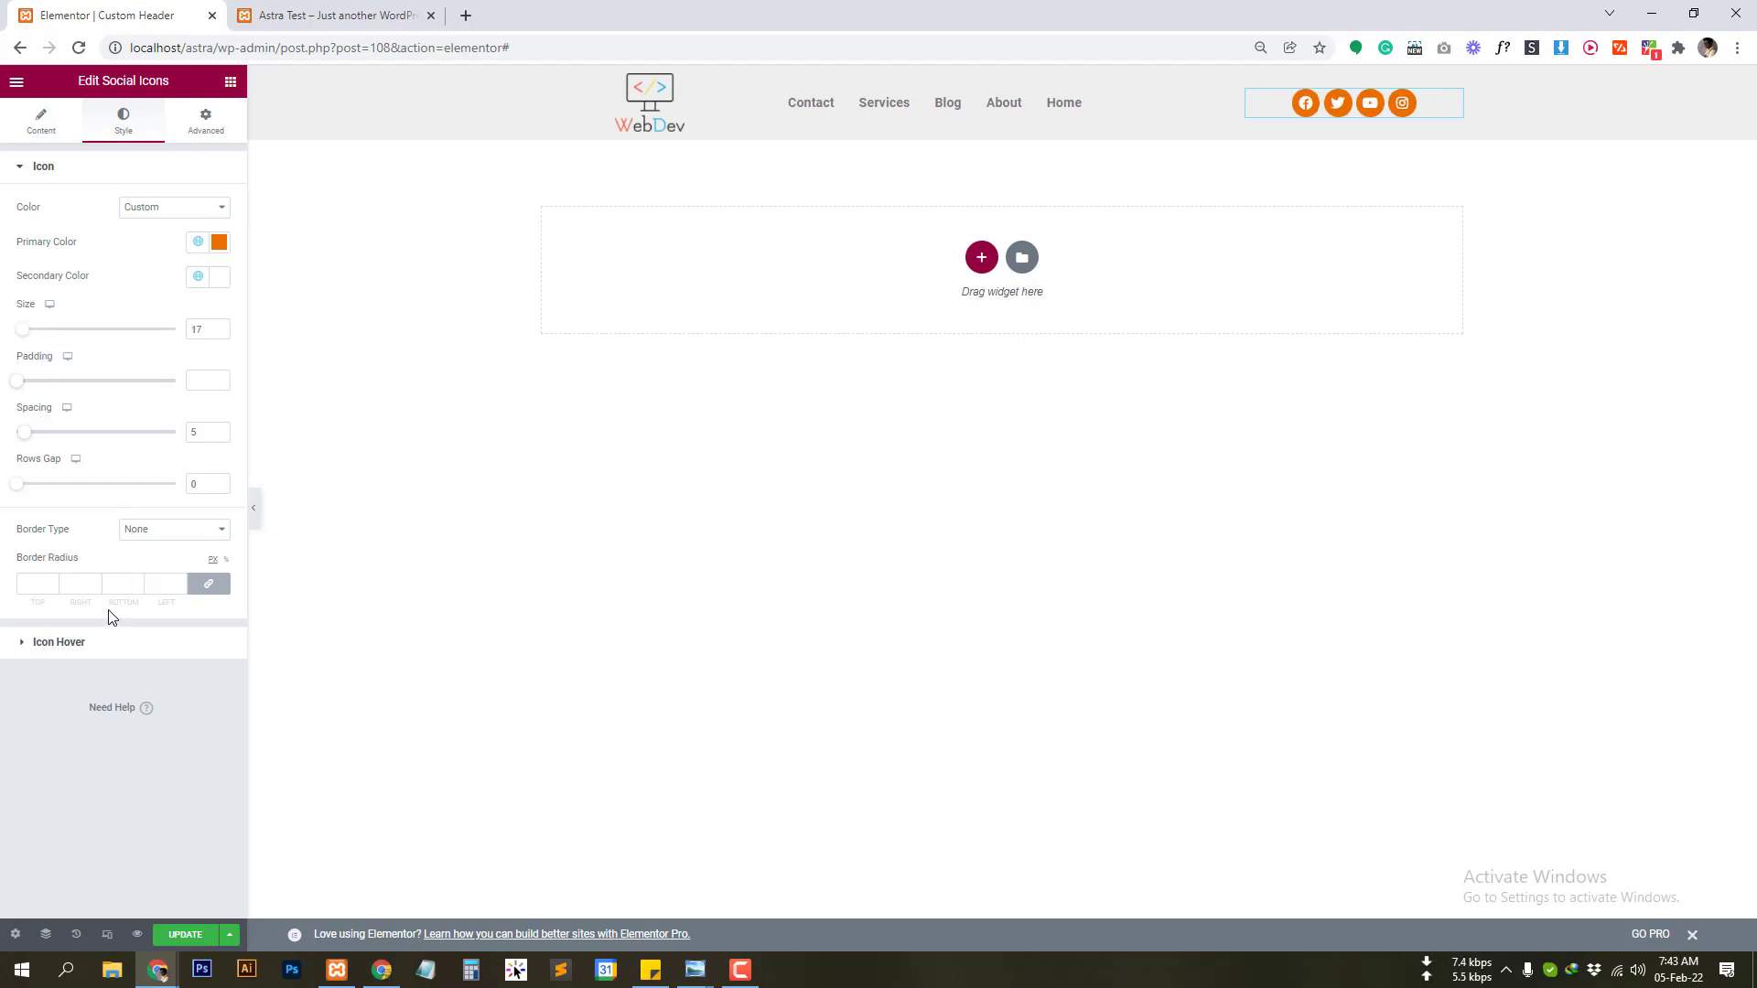
left_click(41, 121)
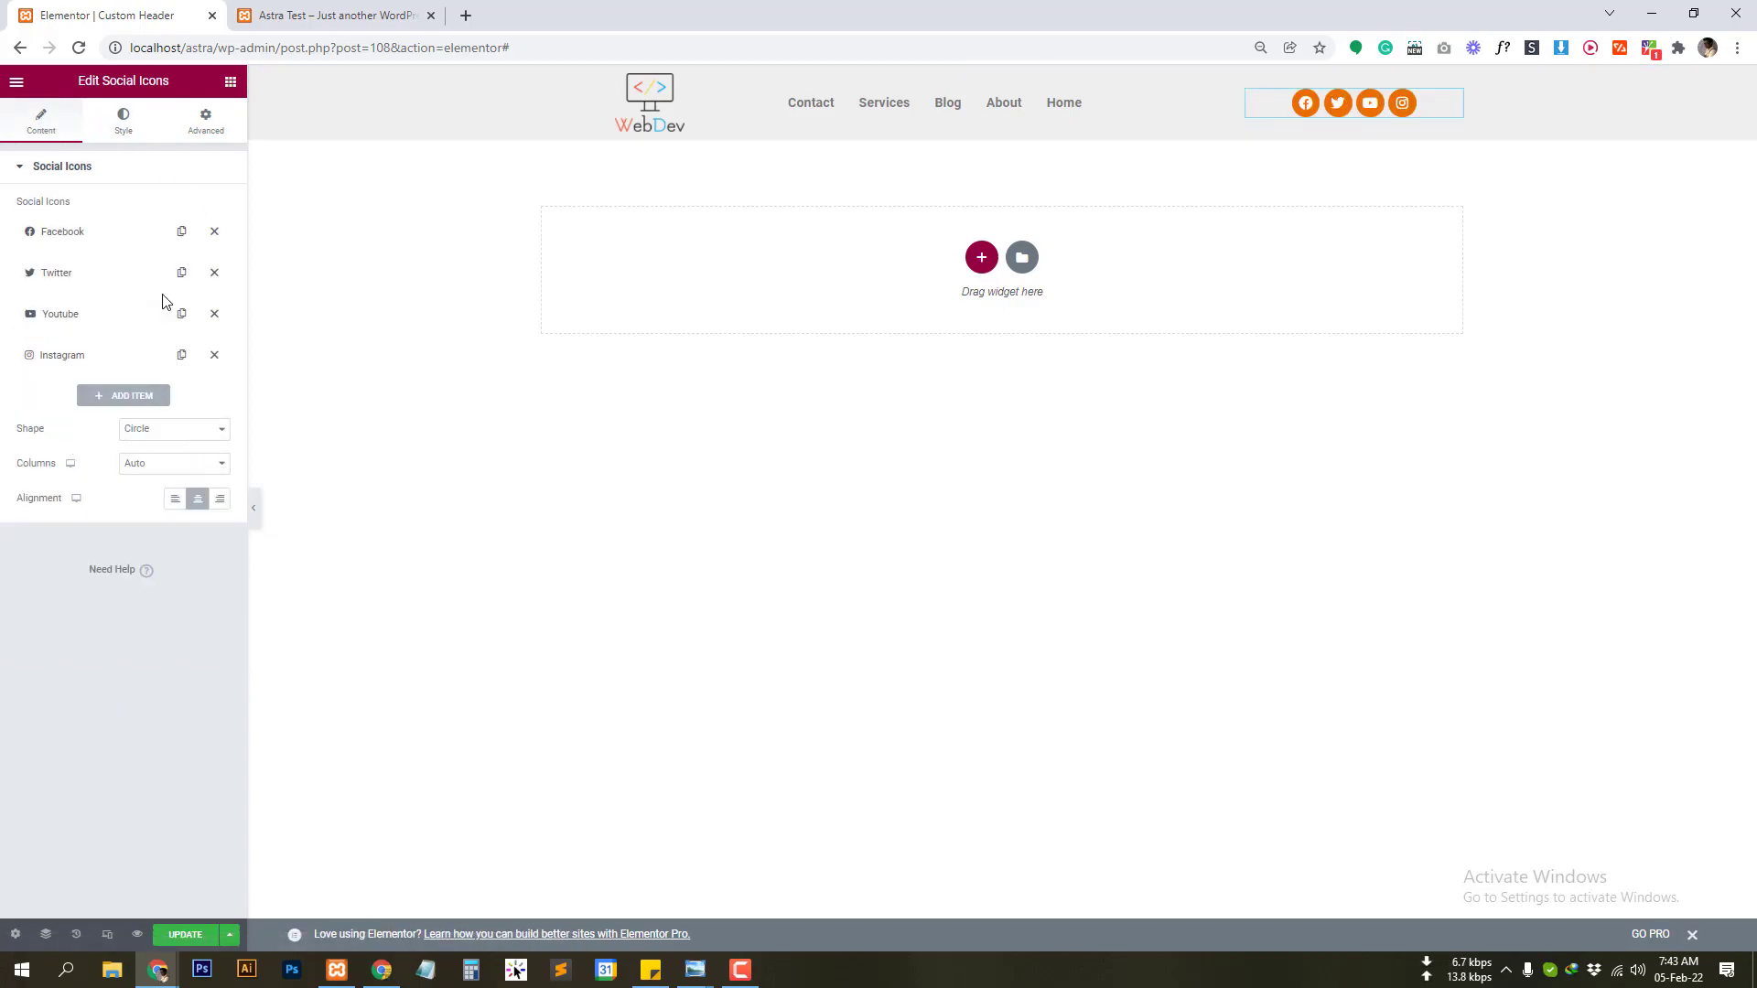
Step: Set the Social Icons alignment to Right and the Site Logo alignment to Left
left_click(221, 501)
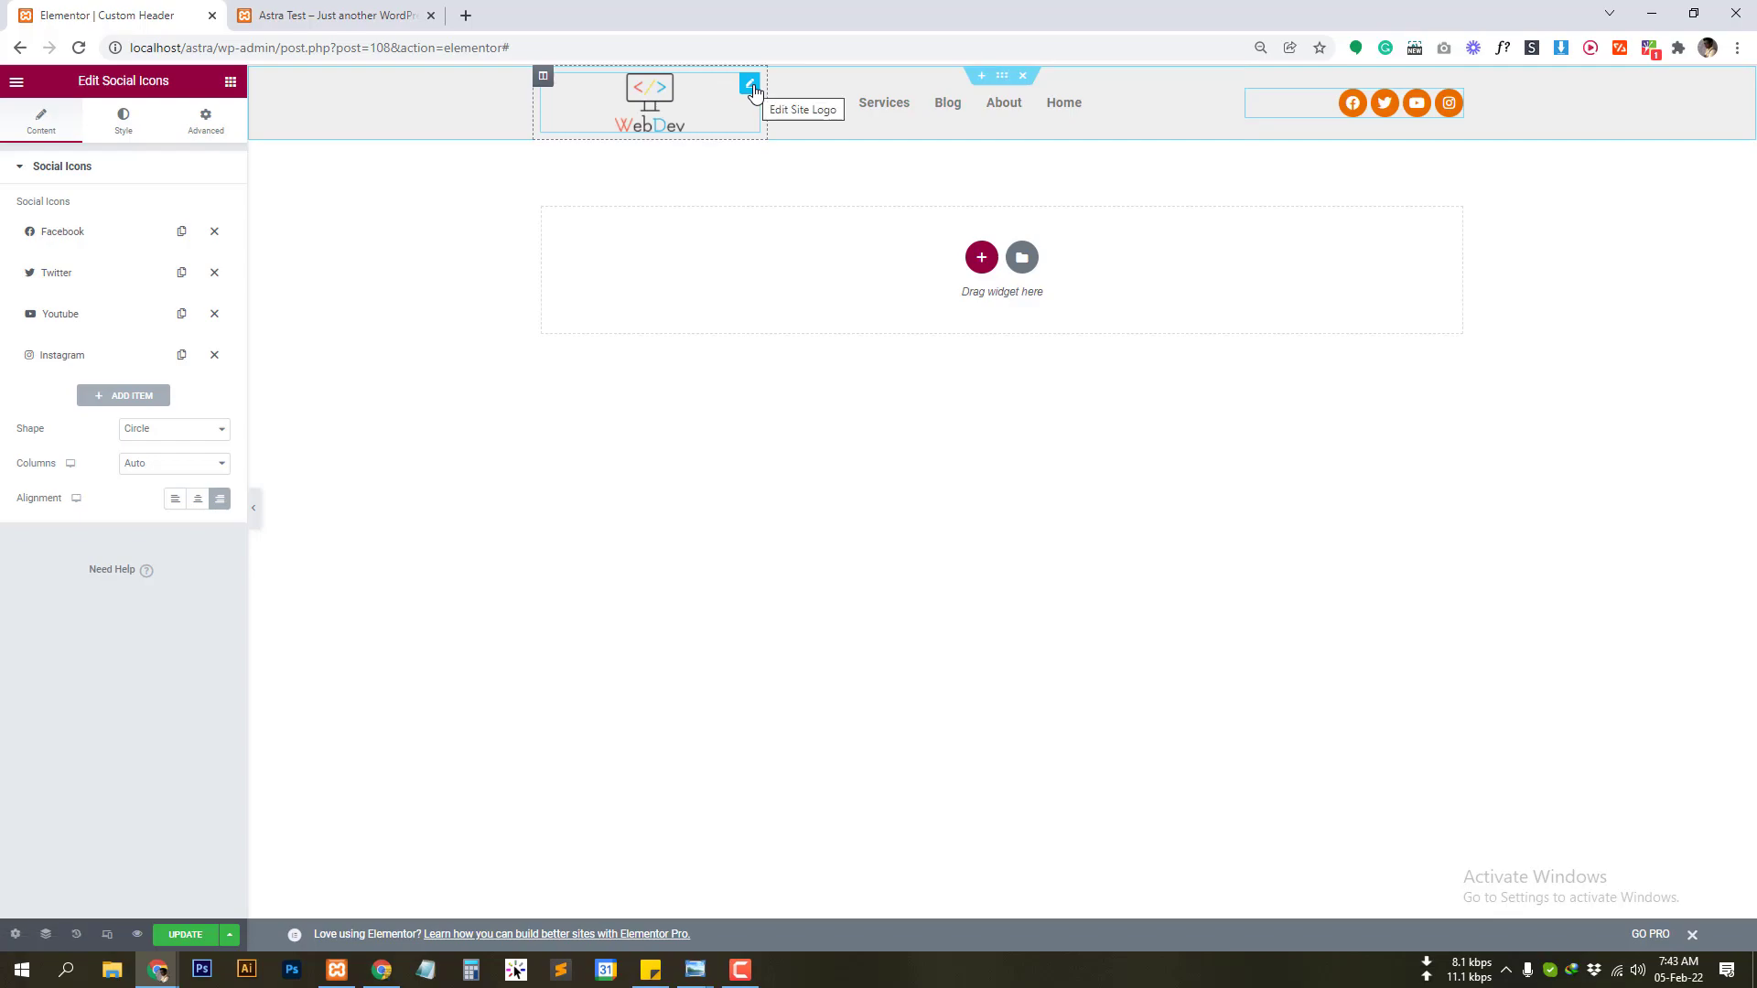
left_click(750, 86)
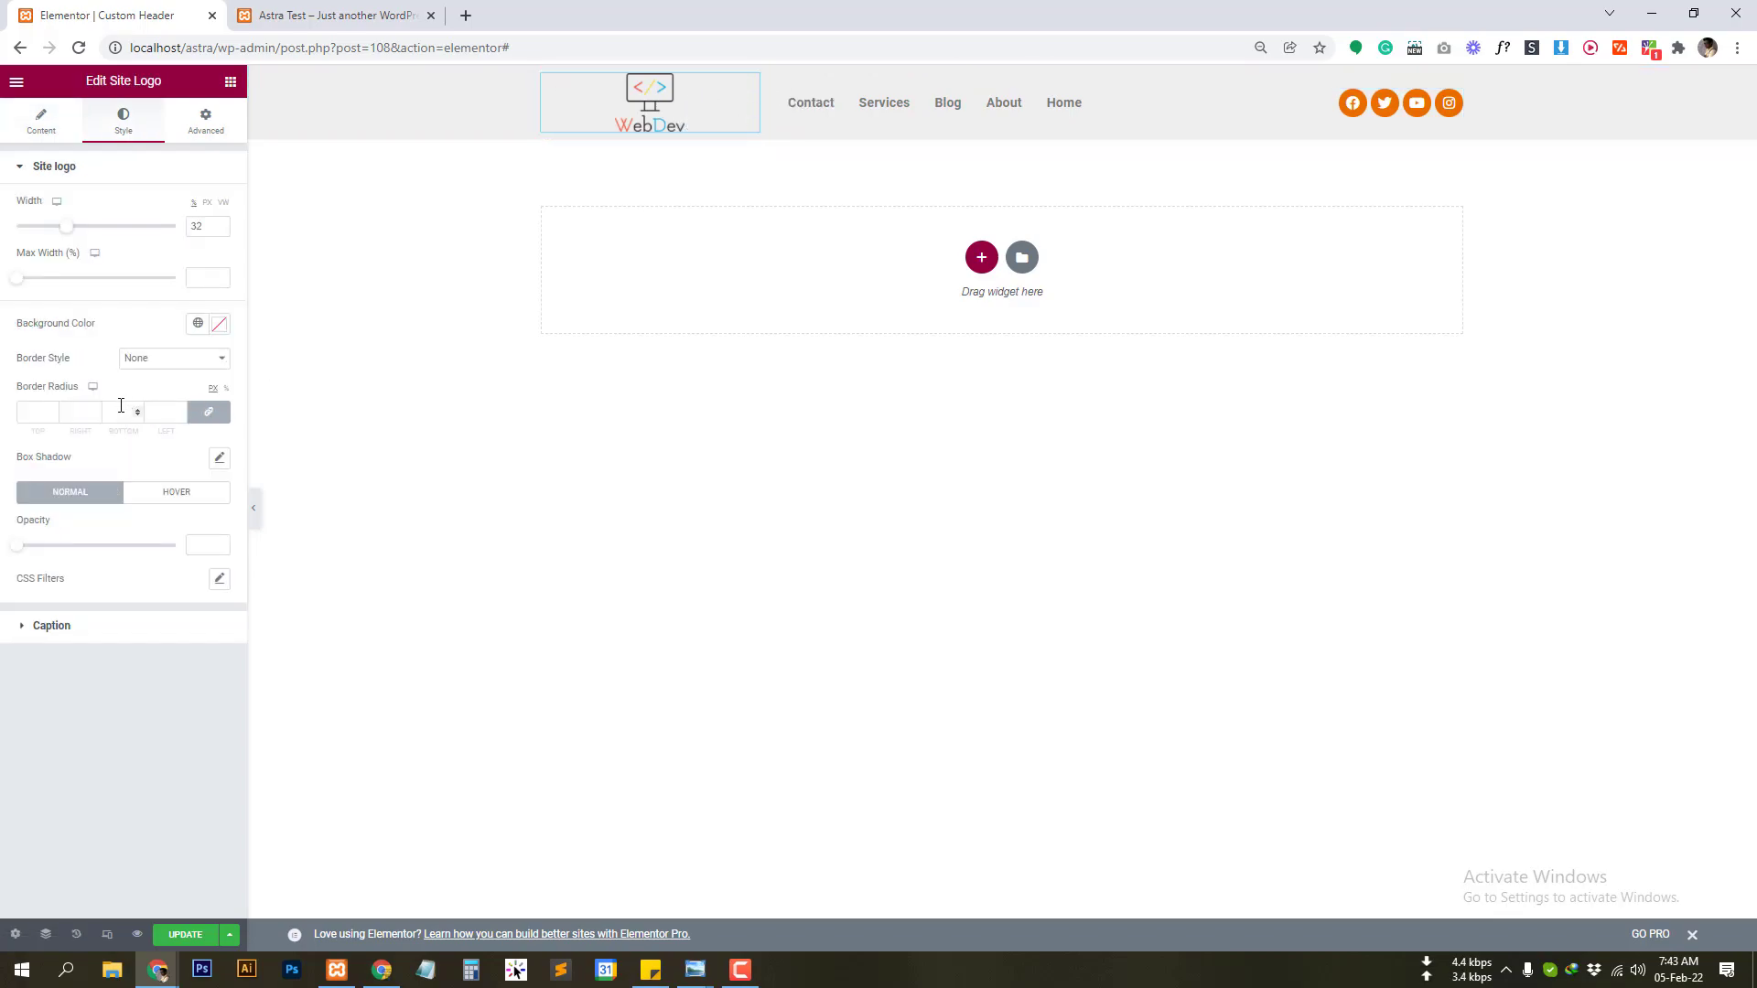
left_click(41, 126)
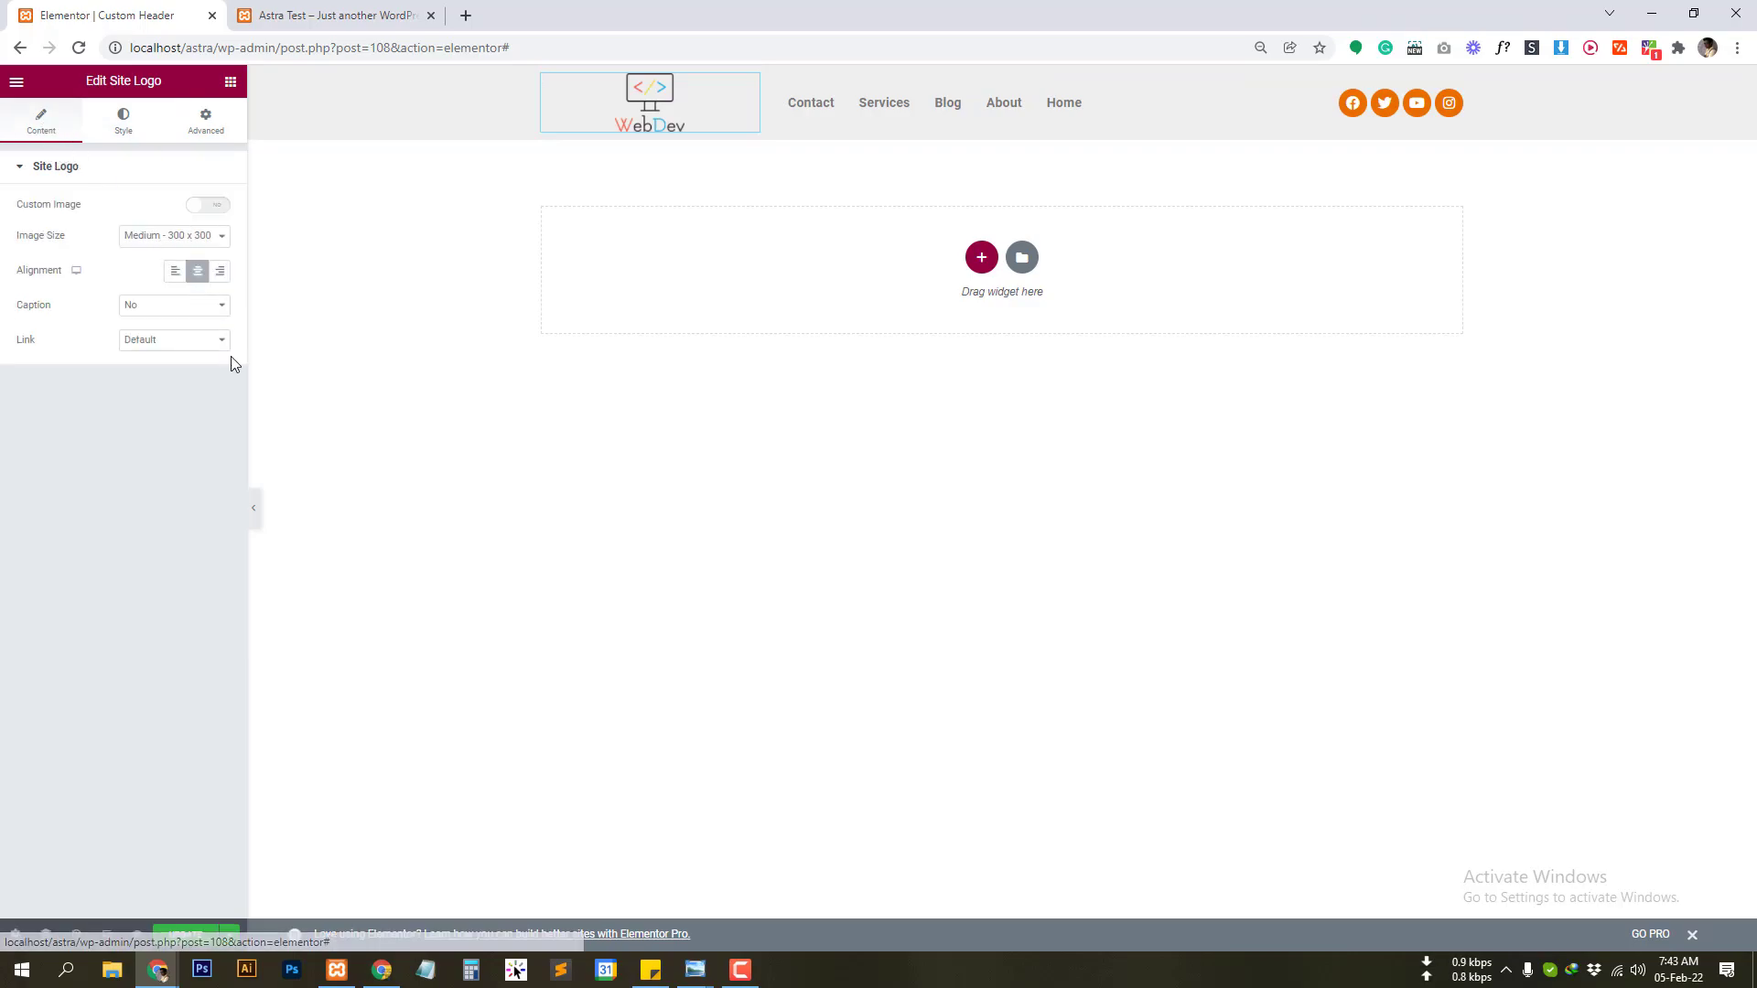
left_click(174, 272)
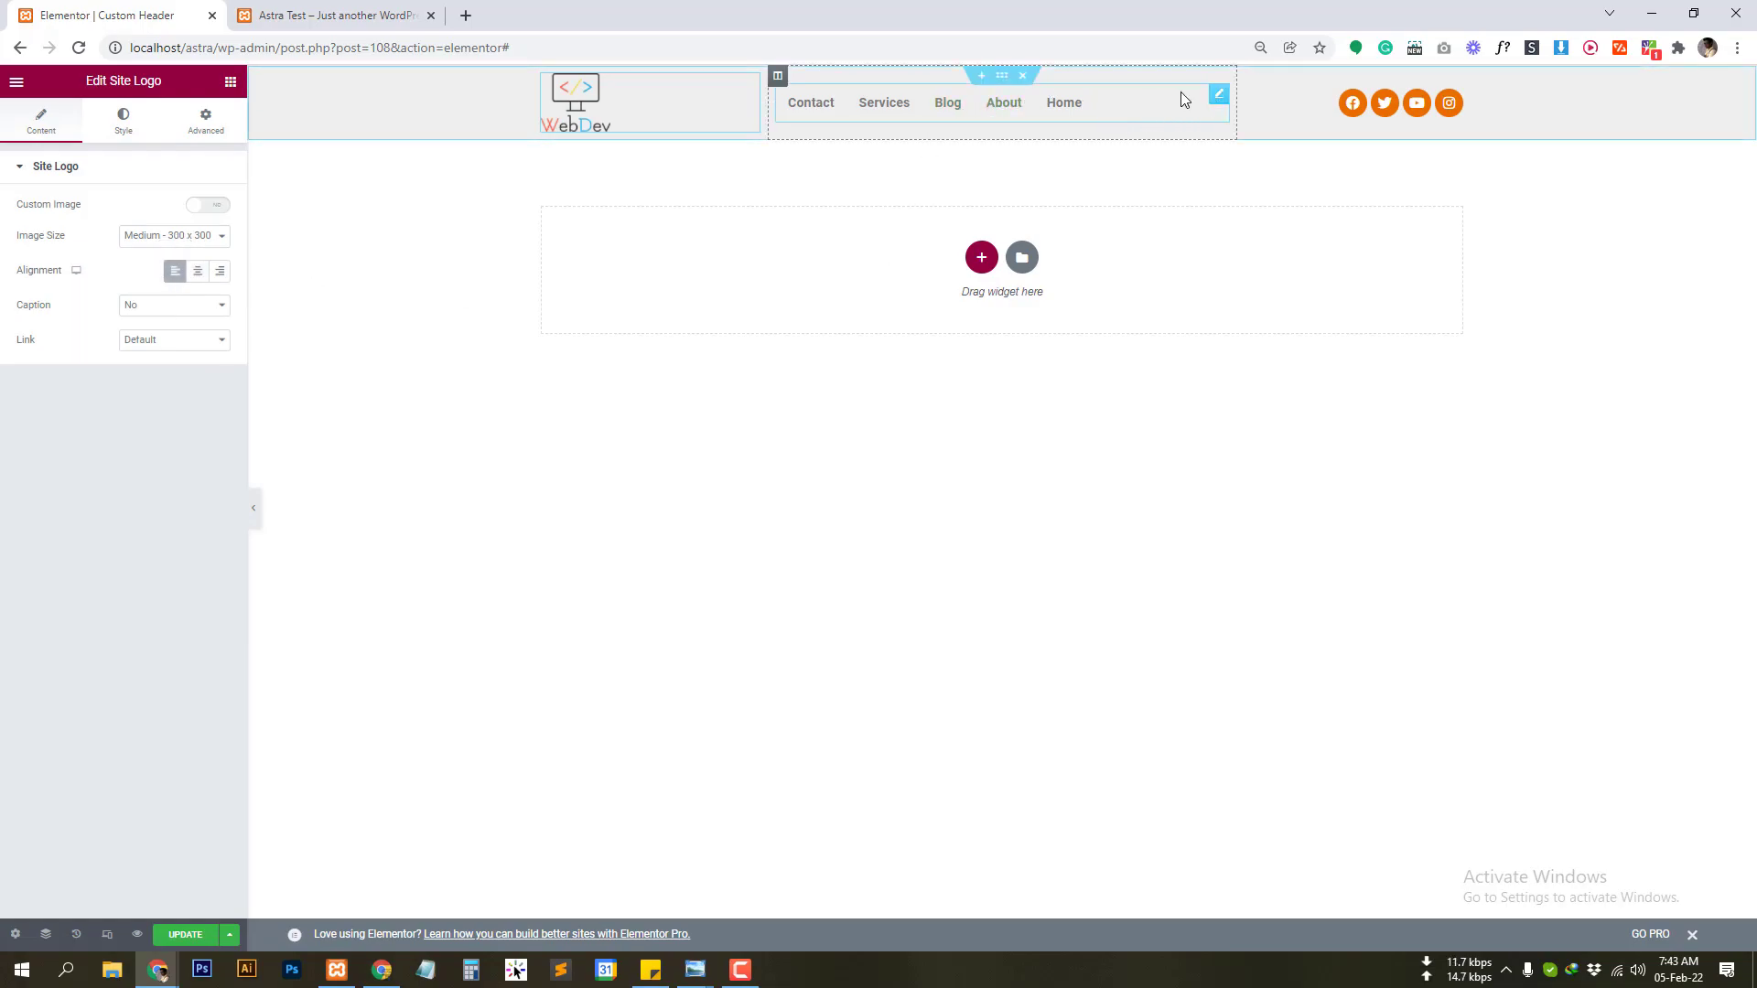
Step: Set the Navigation Menu widget's Layout alignment to Center in the header's middle column
left_click(1218, 95)
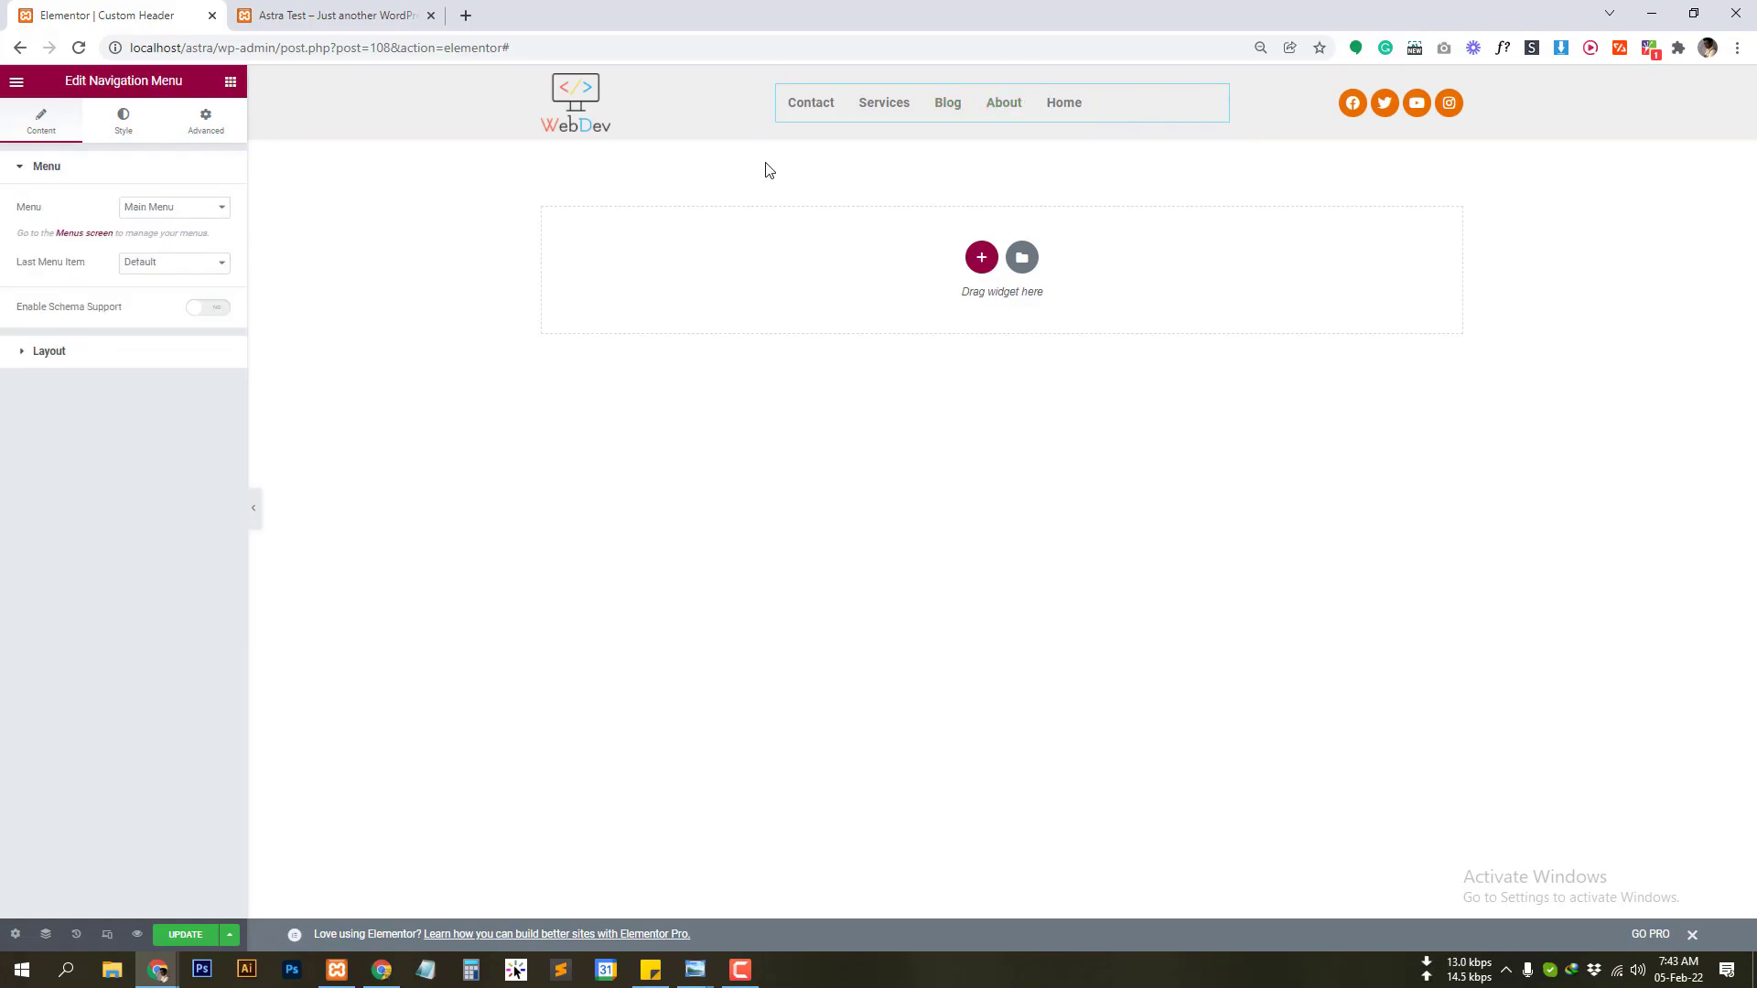
left_click(122, 127)
left_click(69, 134)
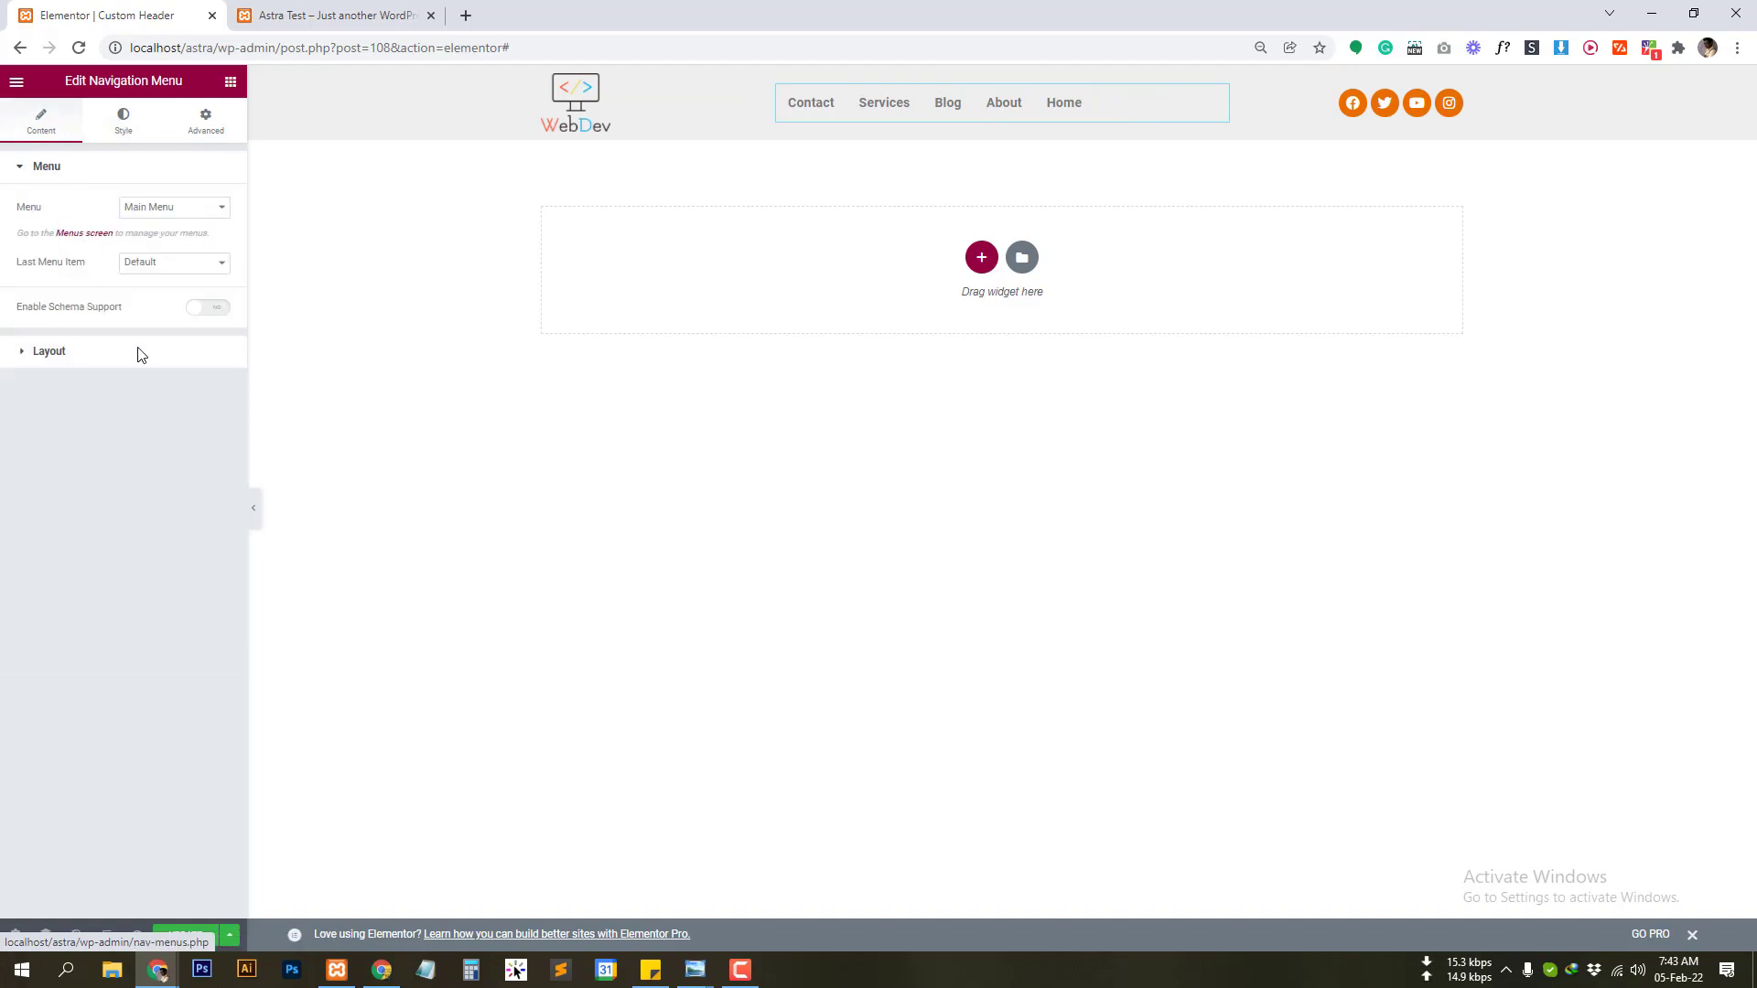
left_click(169, 359)
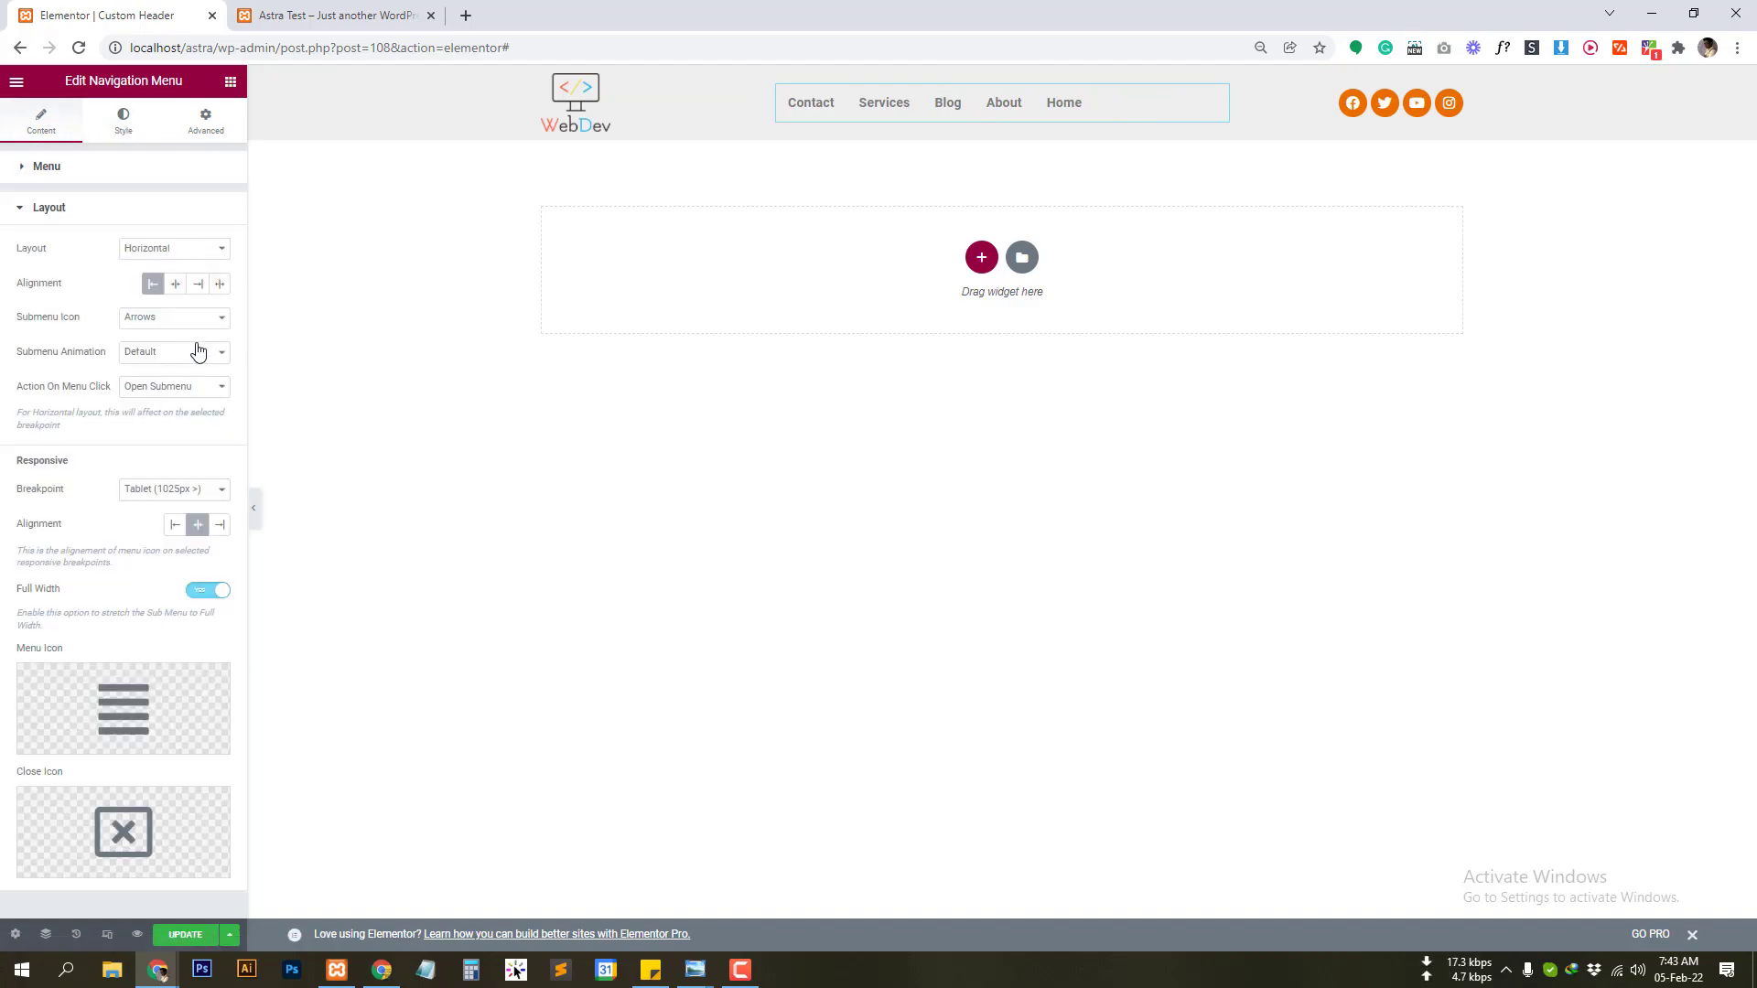
left_click(176, 284)
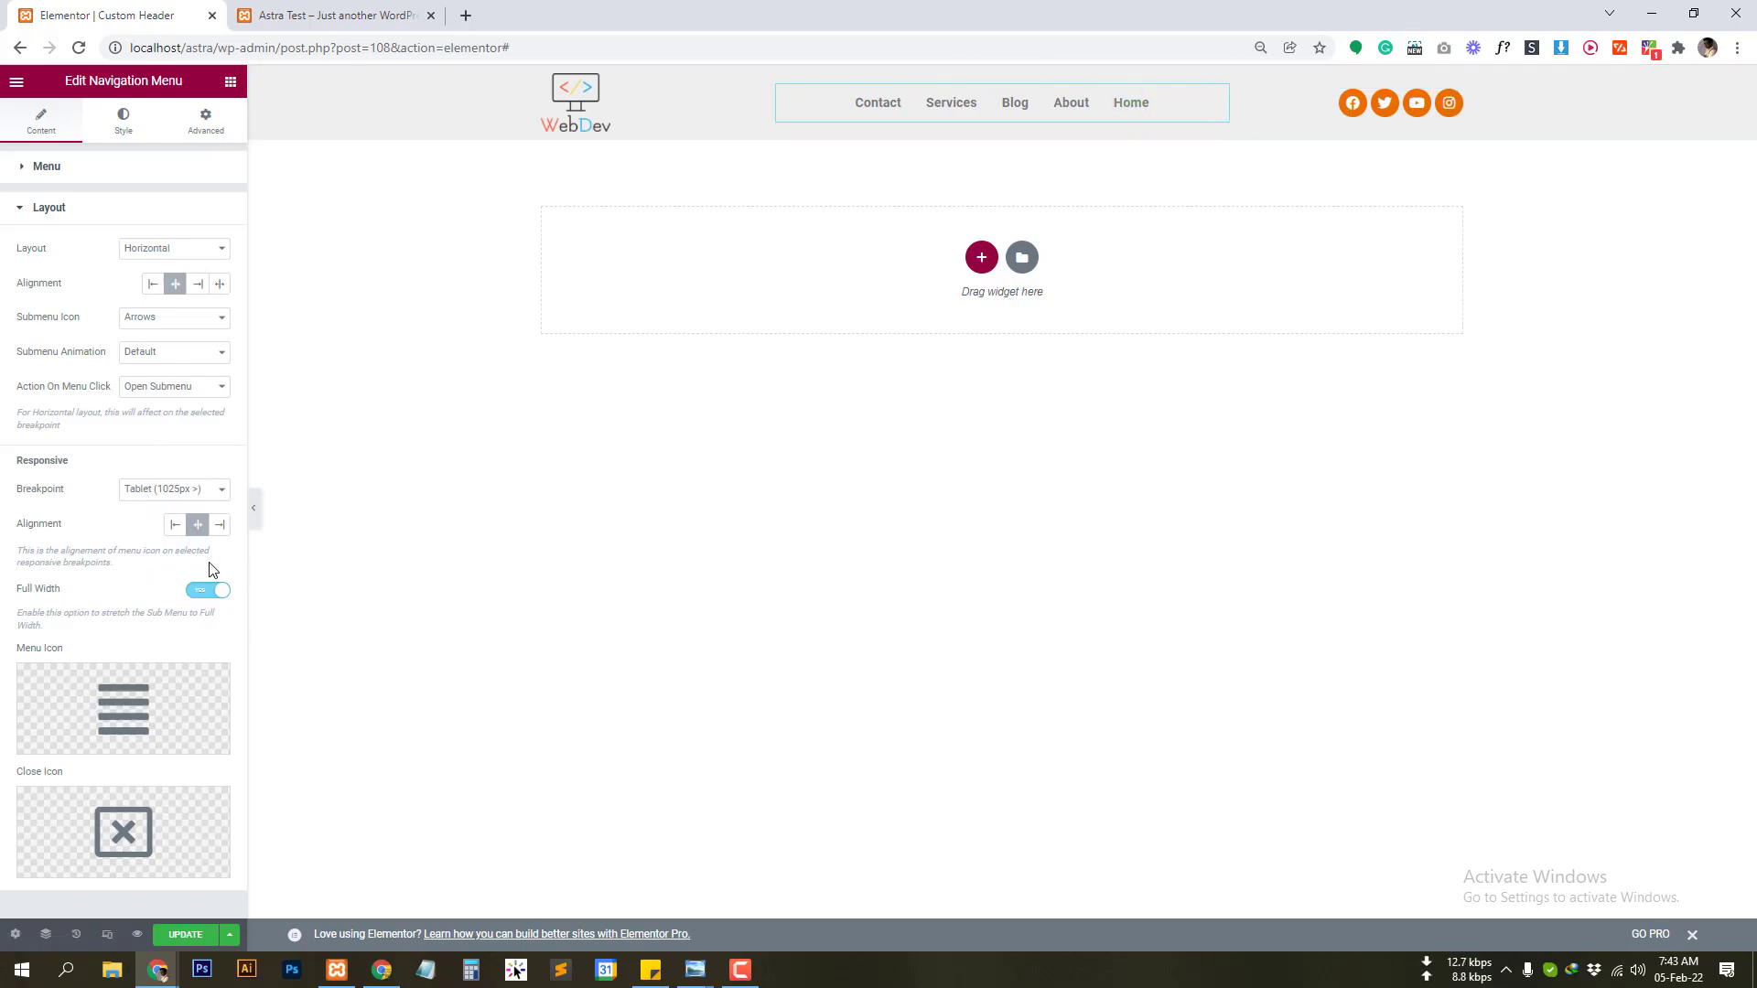
Step: Set the menu text color to the orange global color
left_click(123, 120)
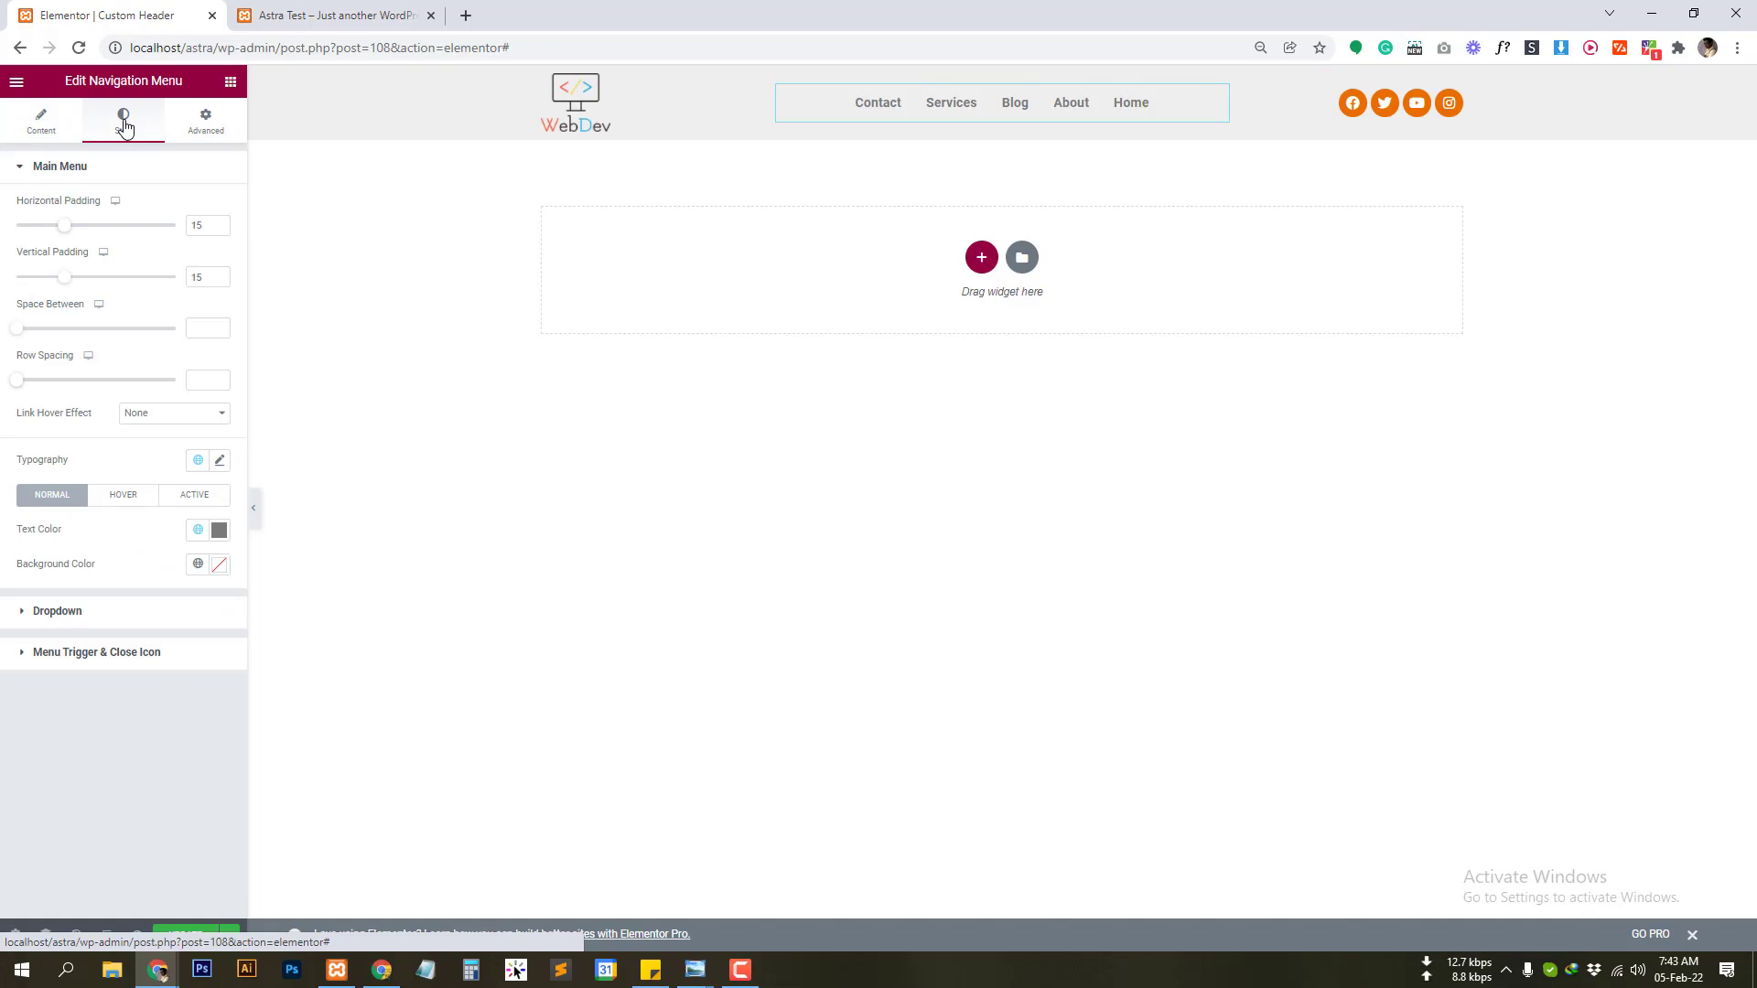
left_click(198, 533)
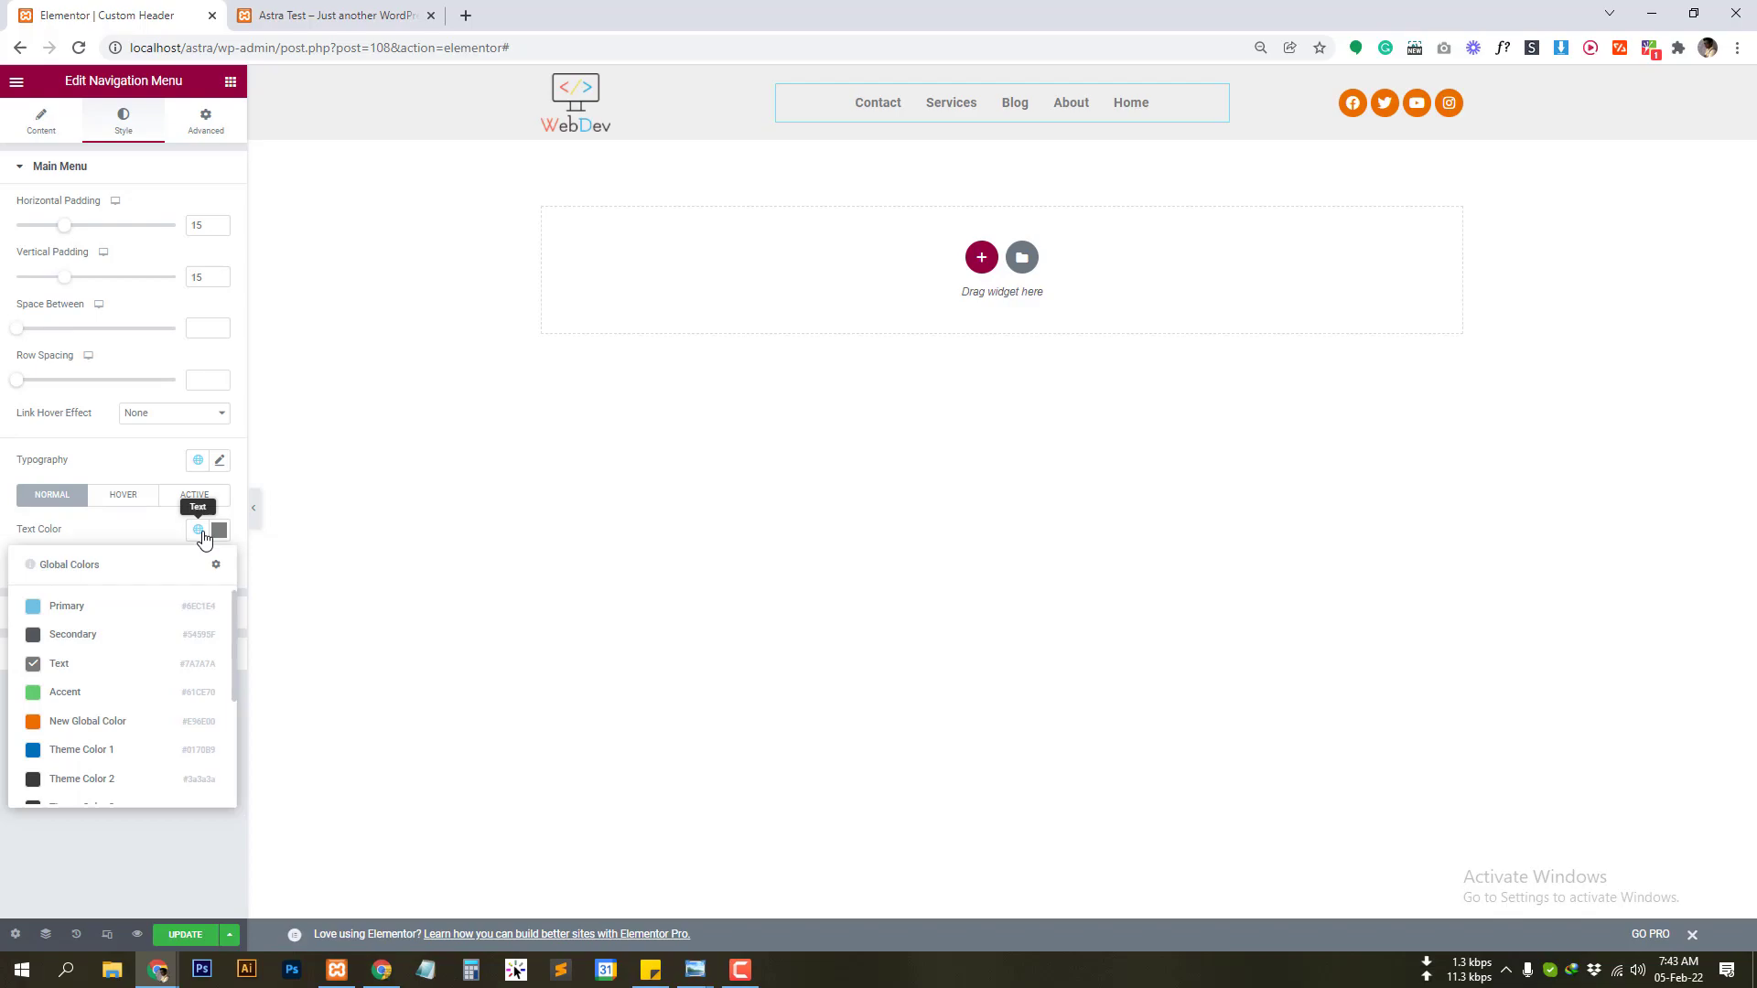
left_click(106, 723)
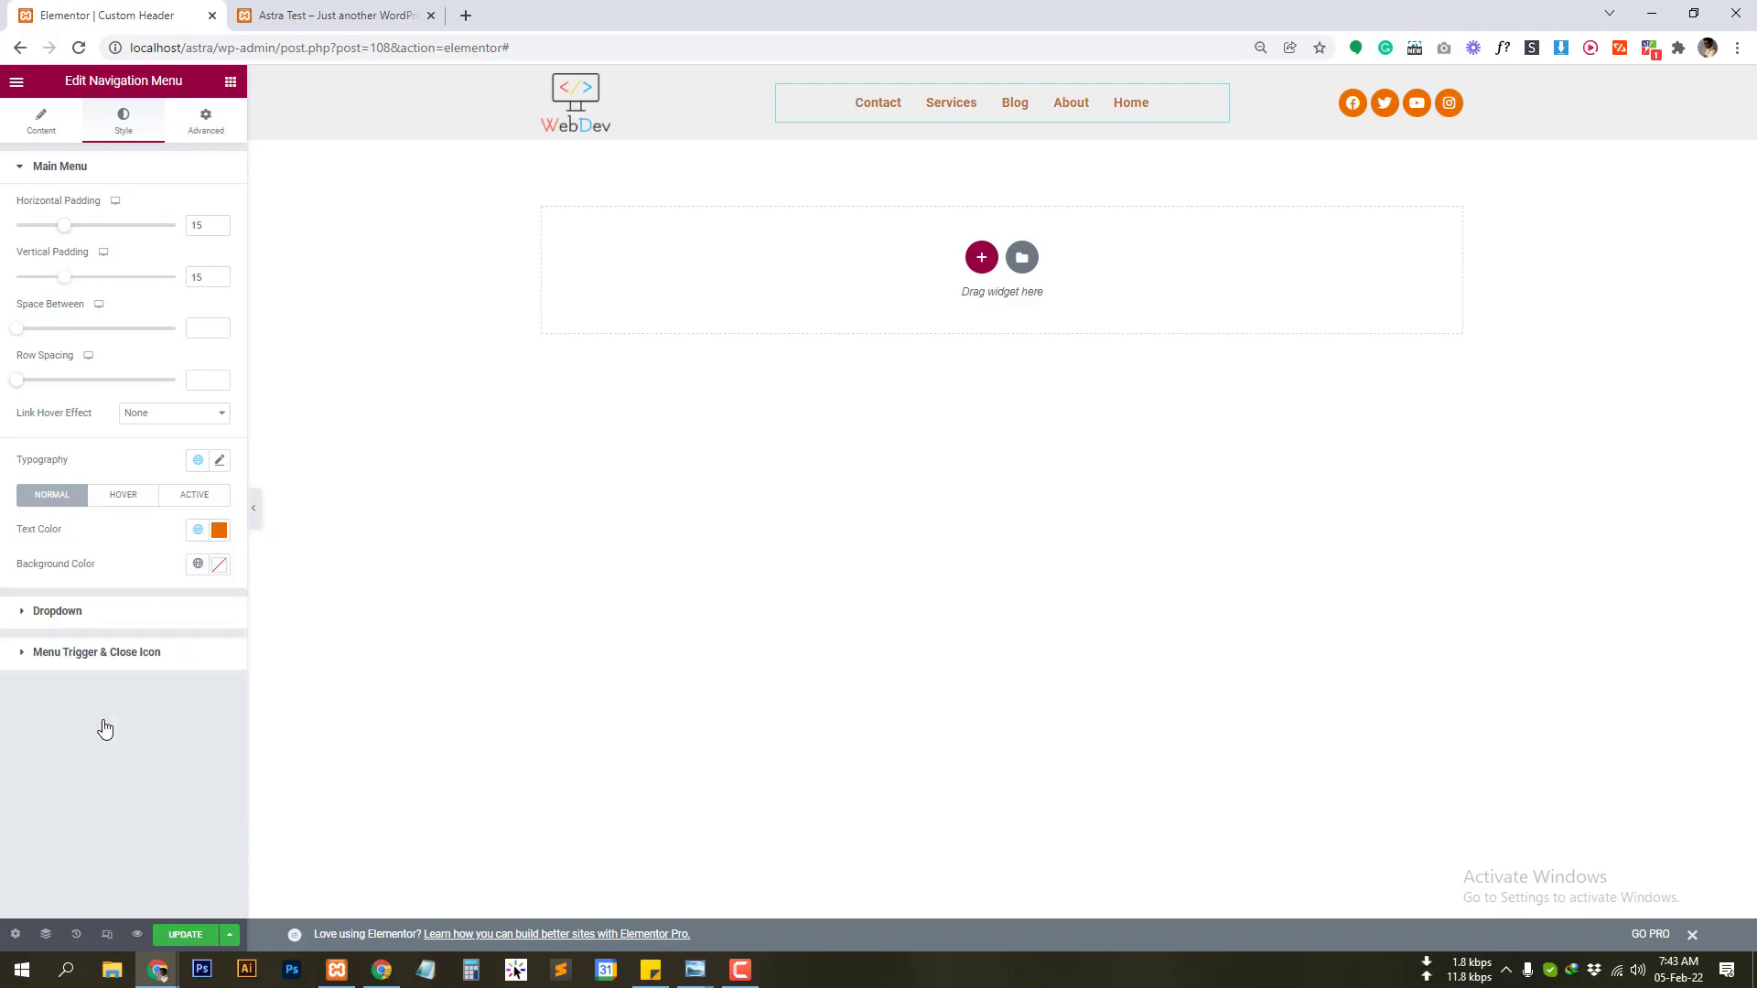
Step: Set the menu typography to uppercase with font weight 400
left_click(219, 465)
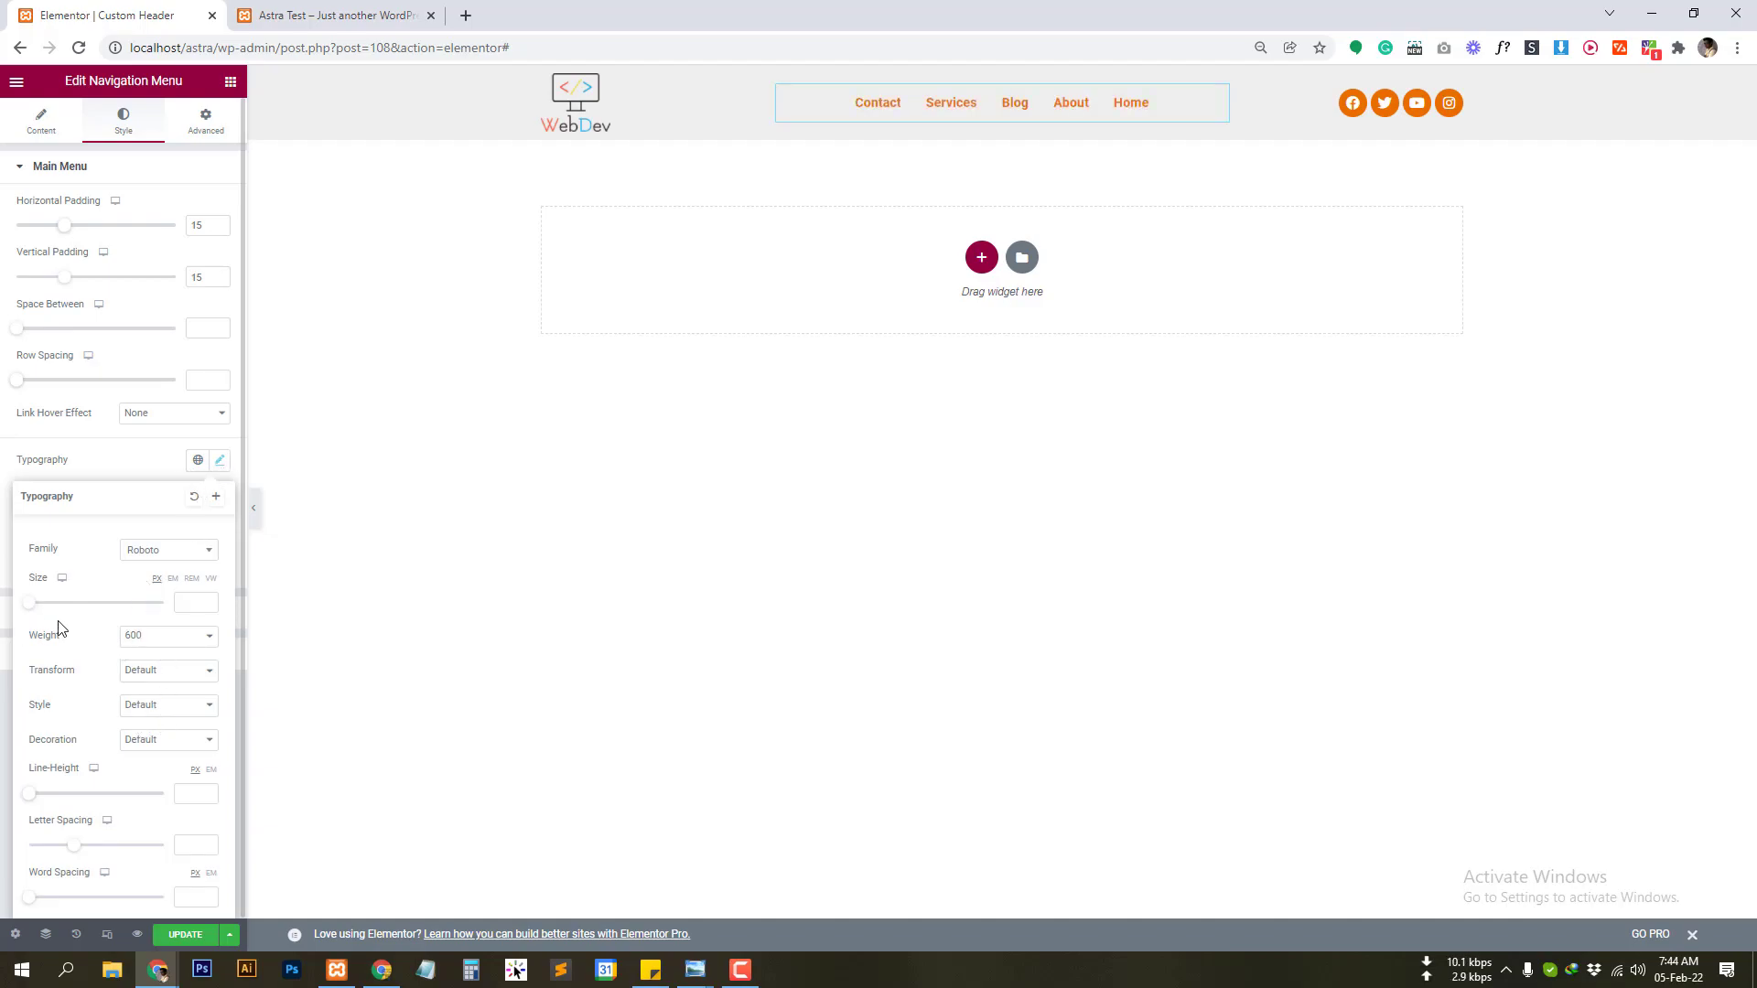
left_click(168, 675)
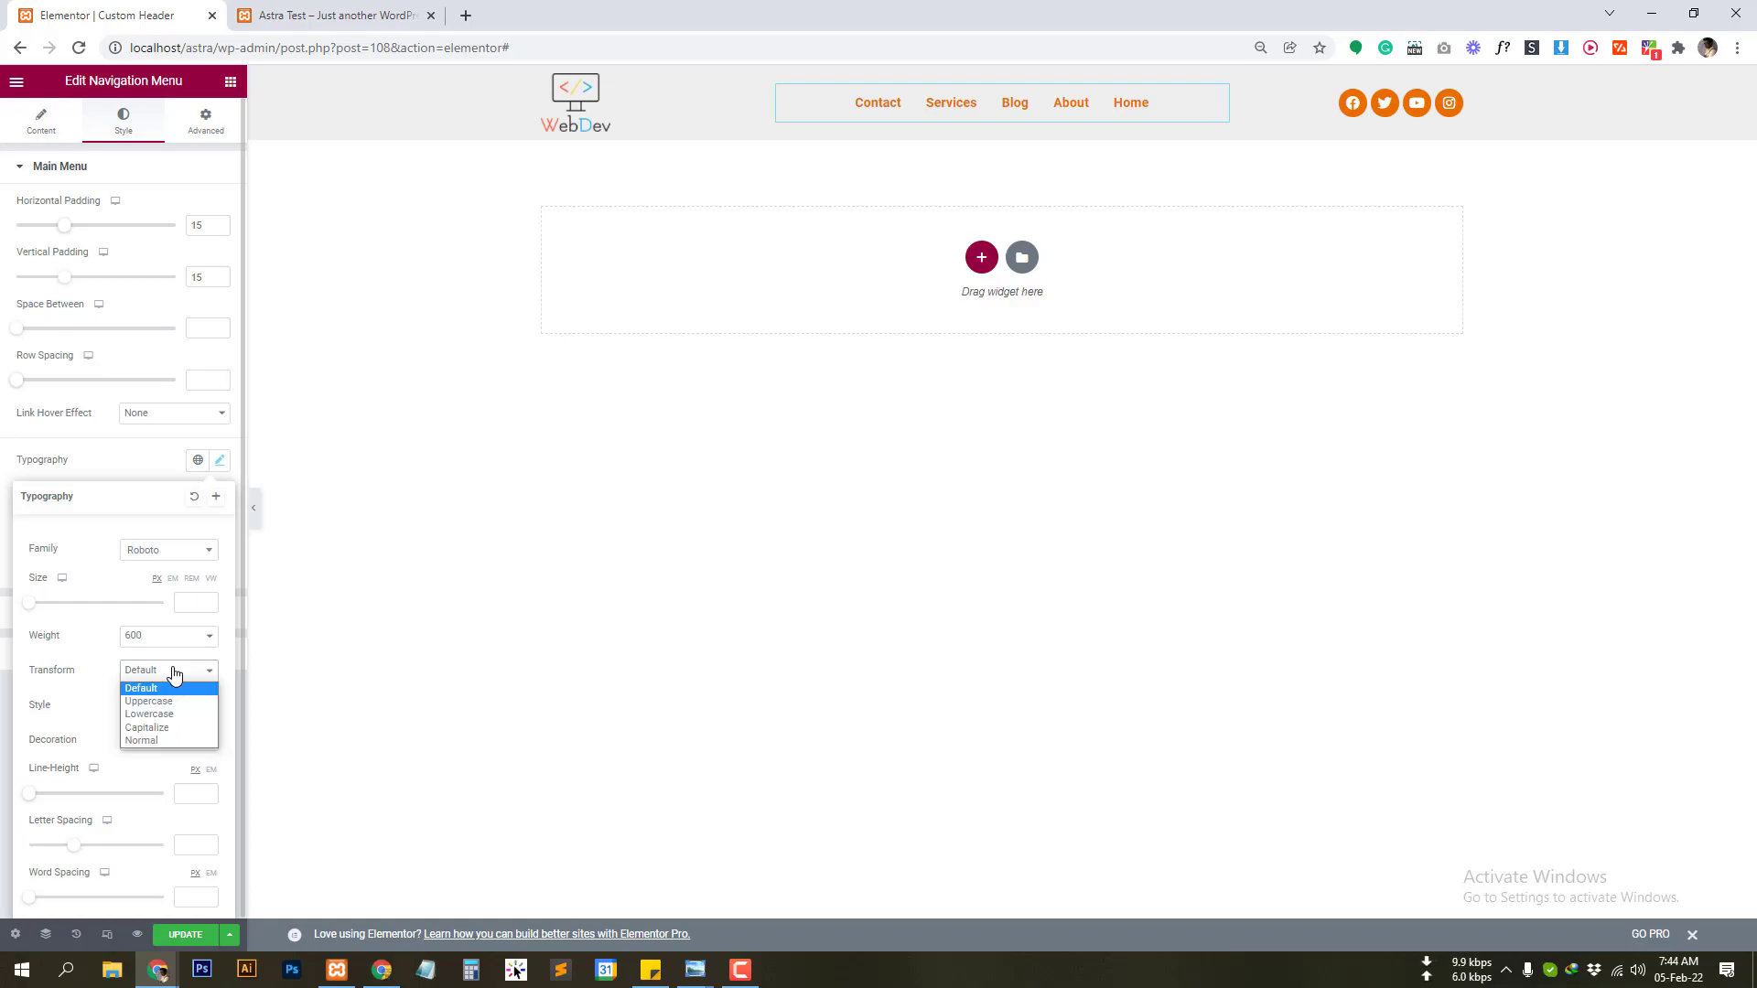
left_click(173, 701)
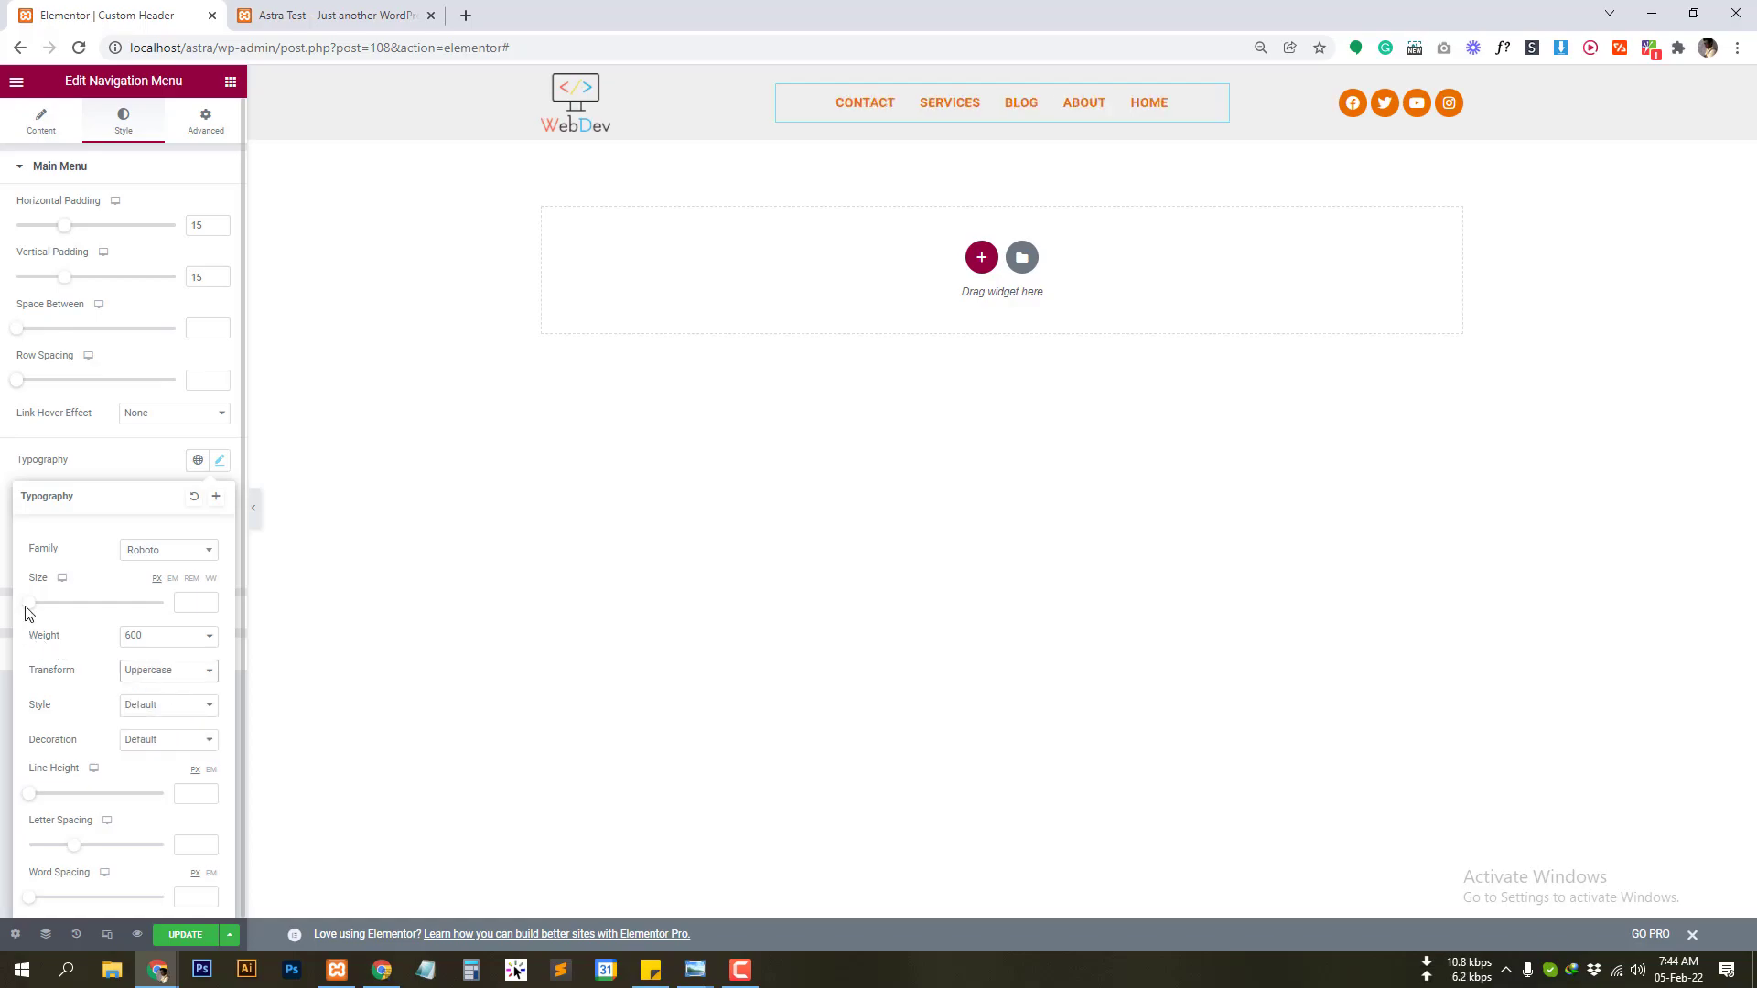
left_click(173, 643)
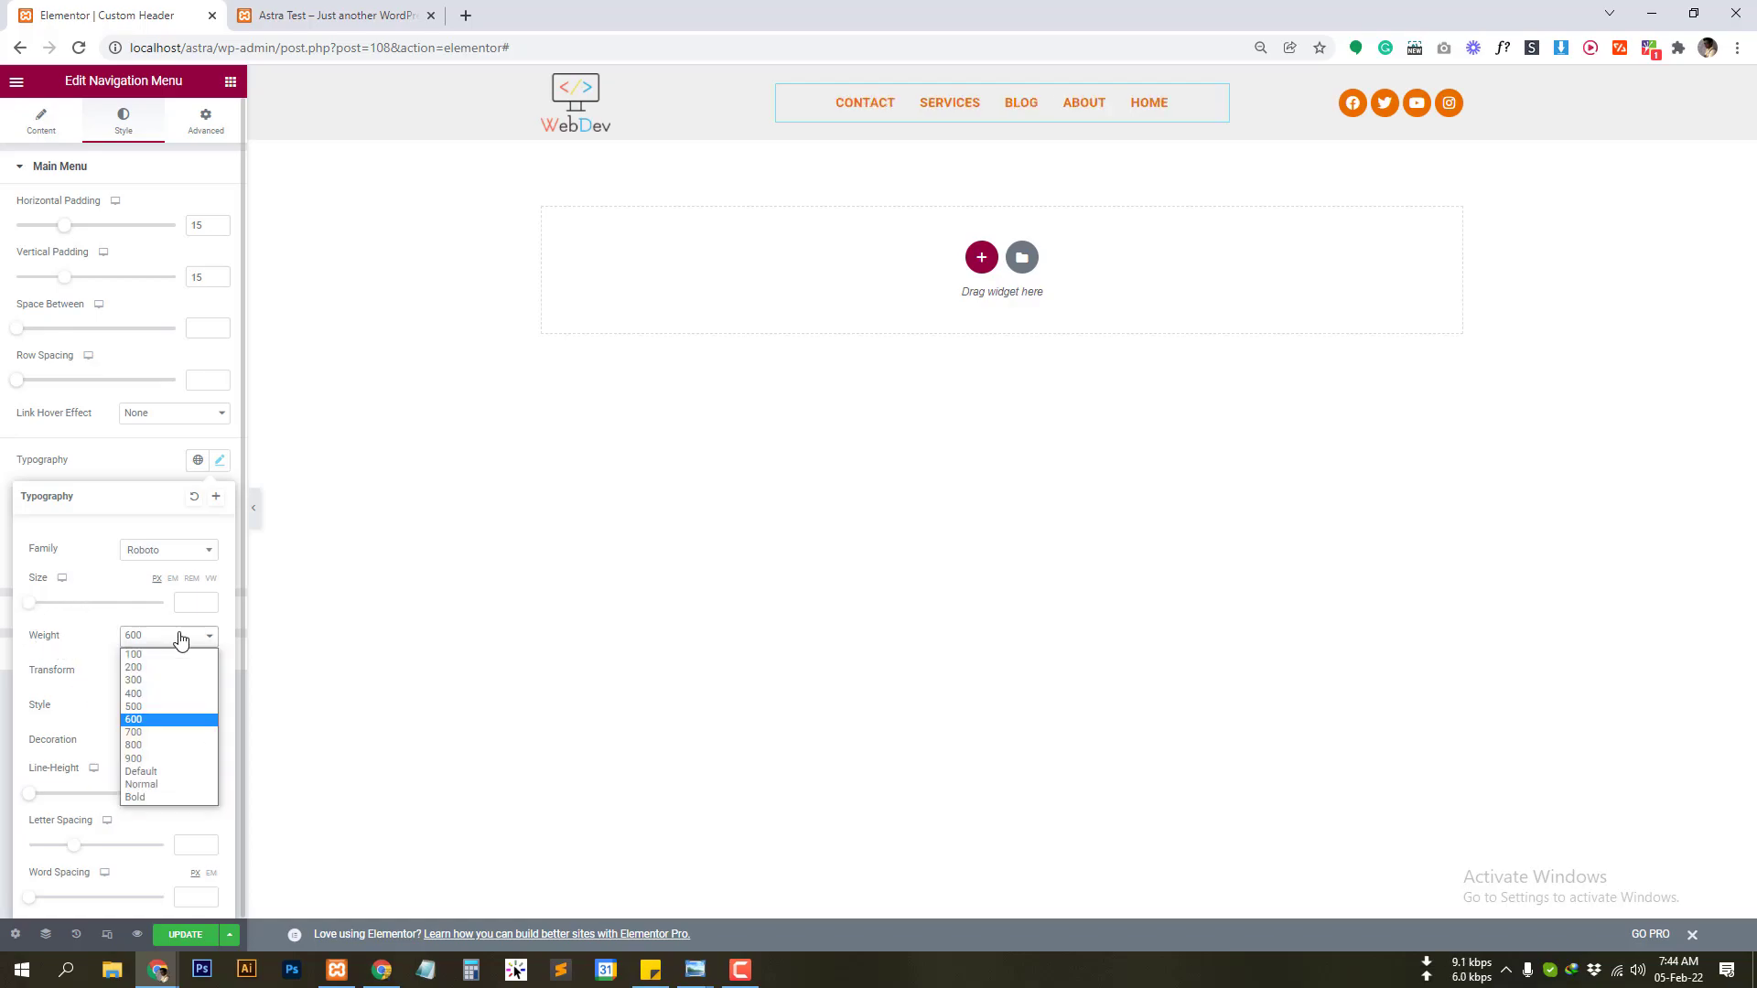
left_click(165, 695)
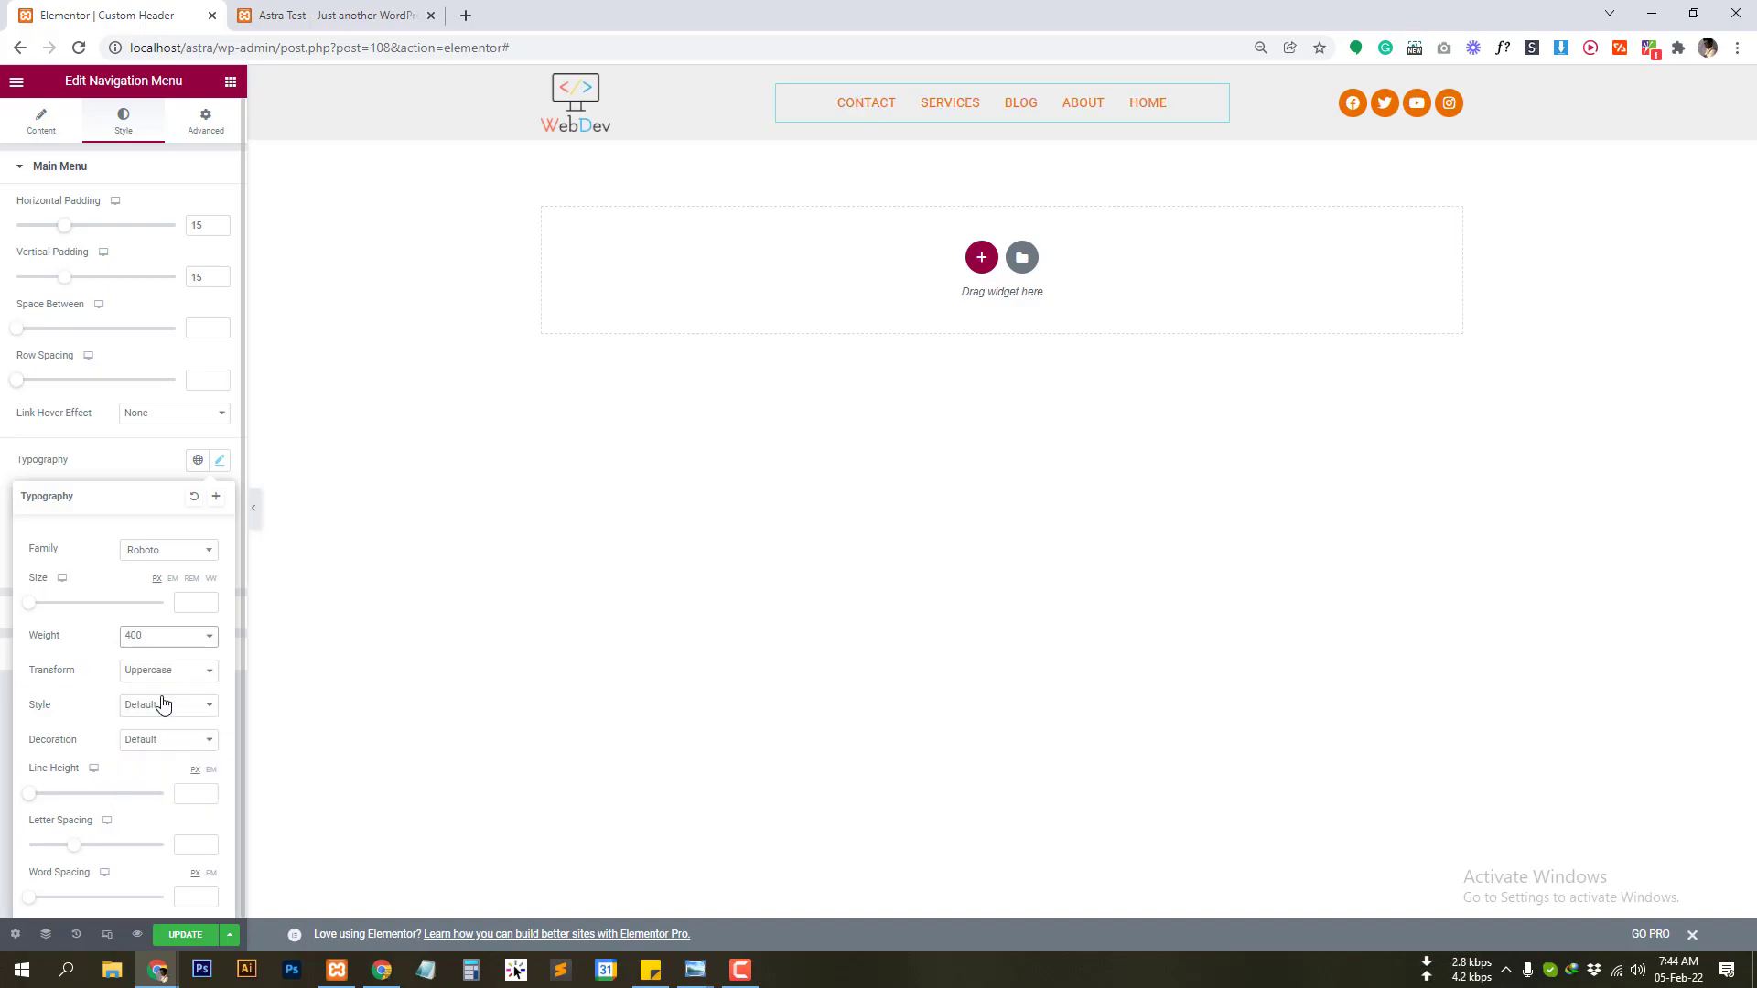
left_click(740, 533)
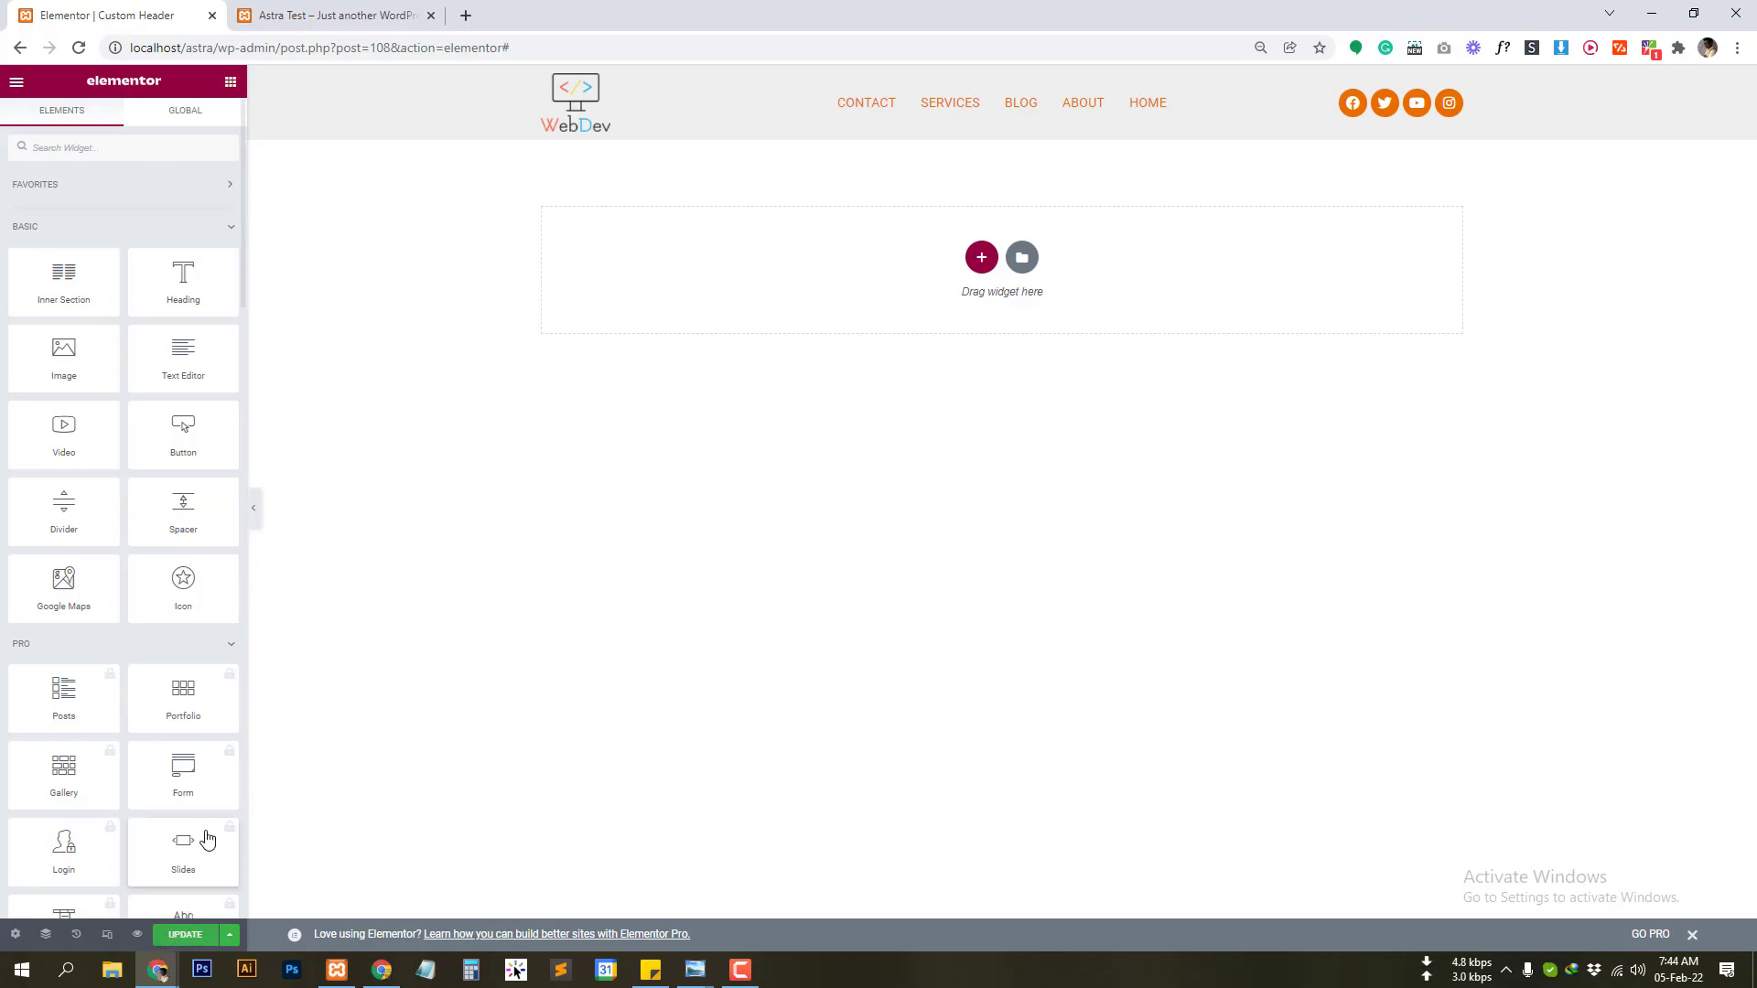
Step: Save the header changes and reload the live Astra Test site to view the new header
left_click(186, 936)
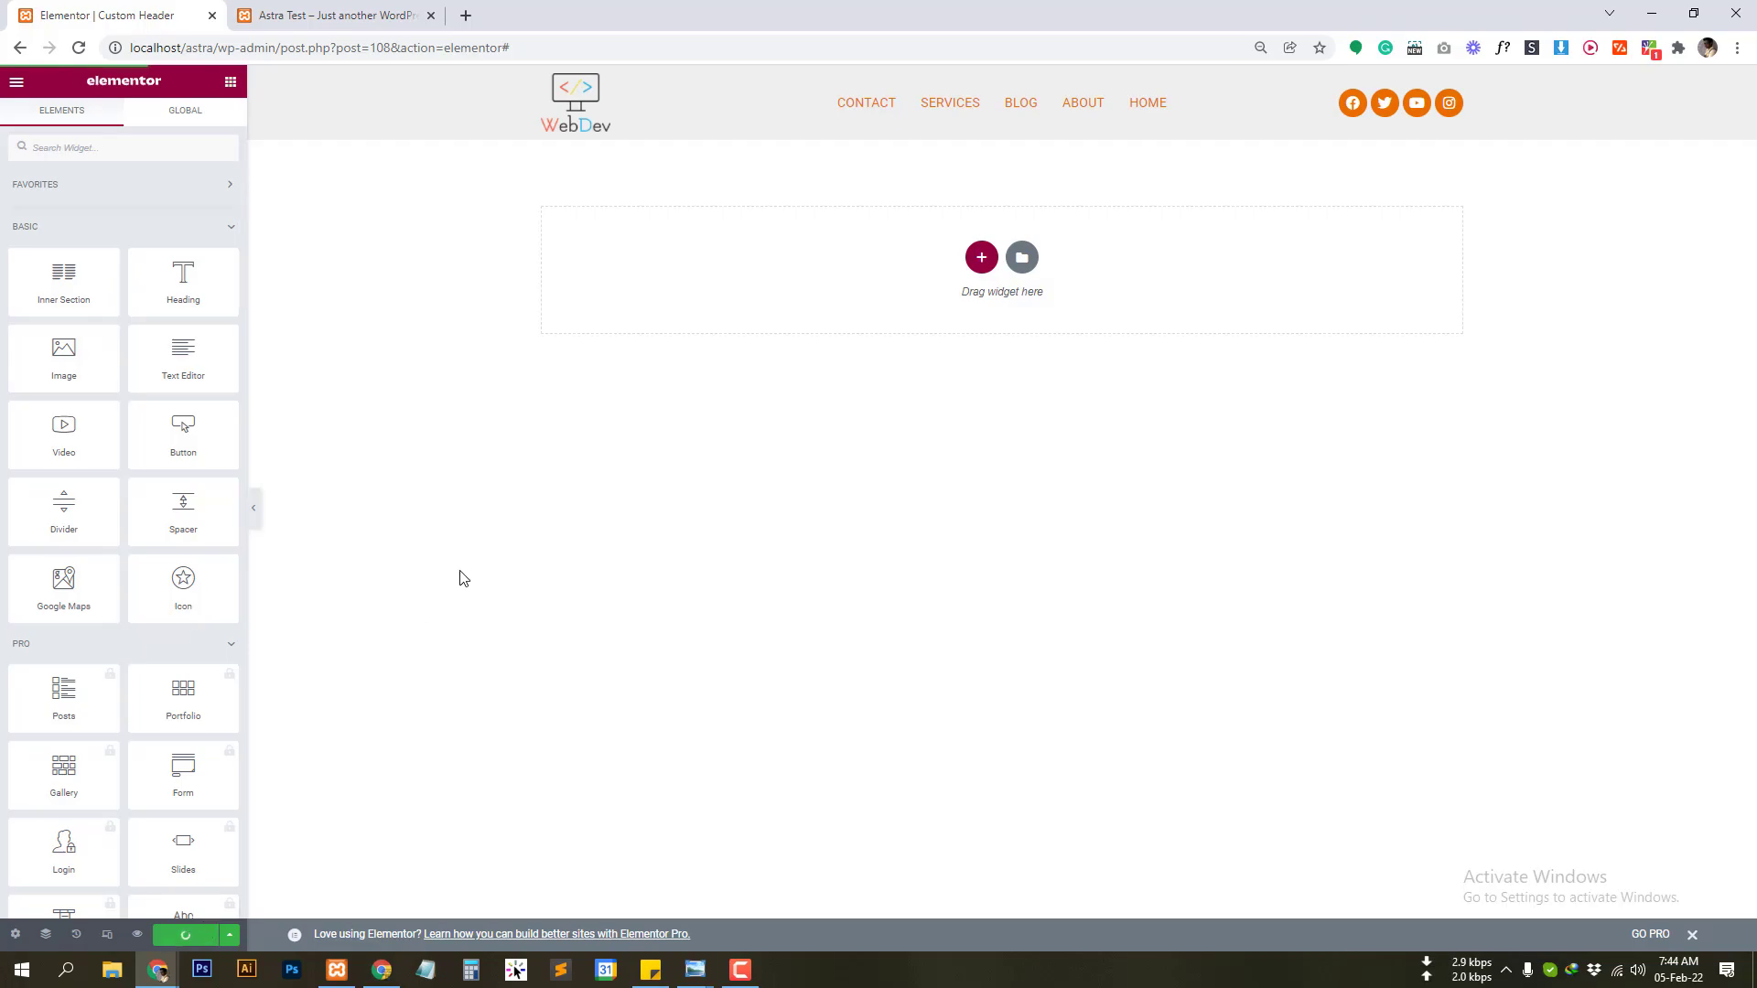
left_click(322, 8)
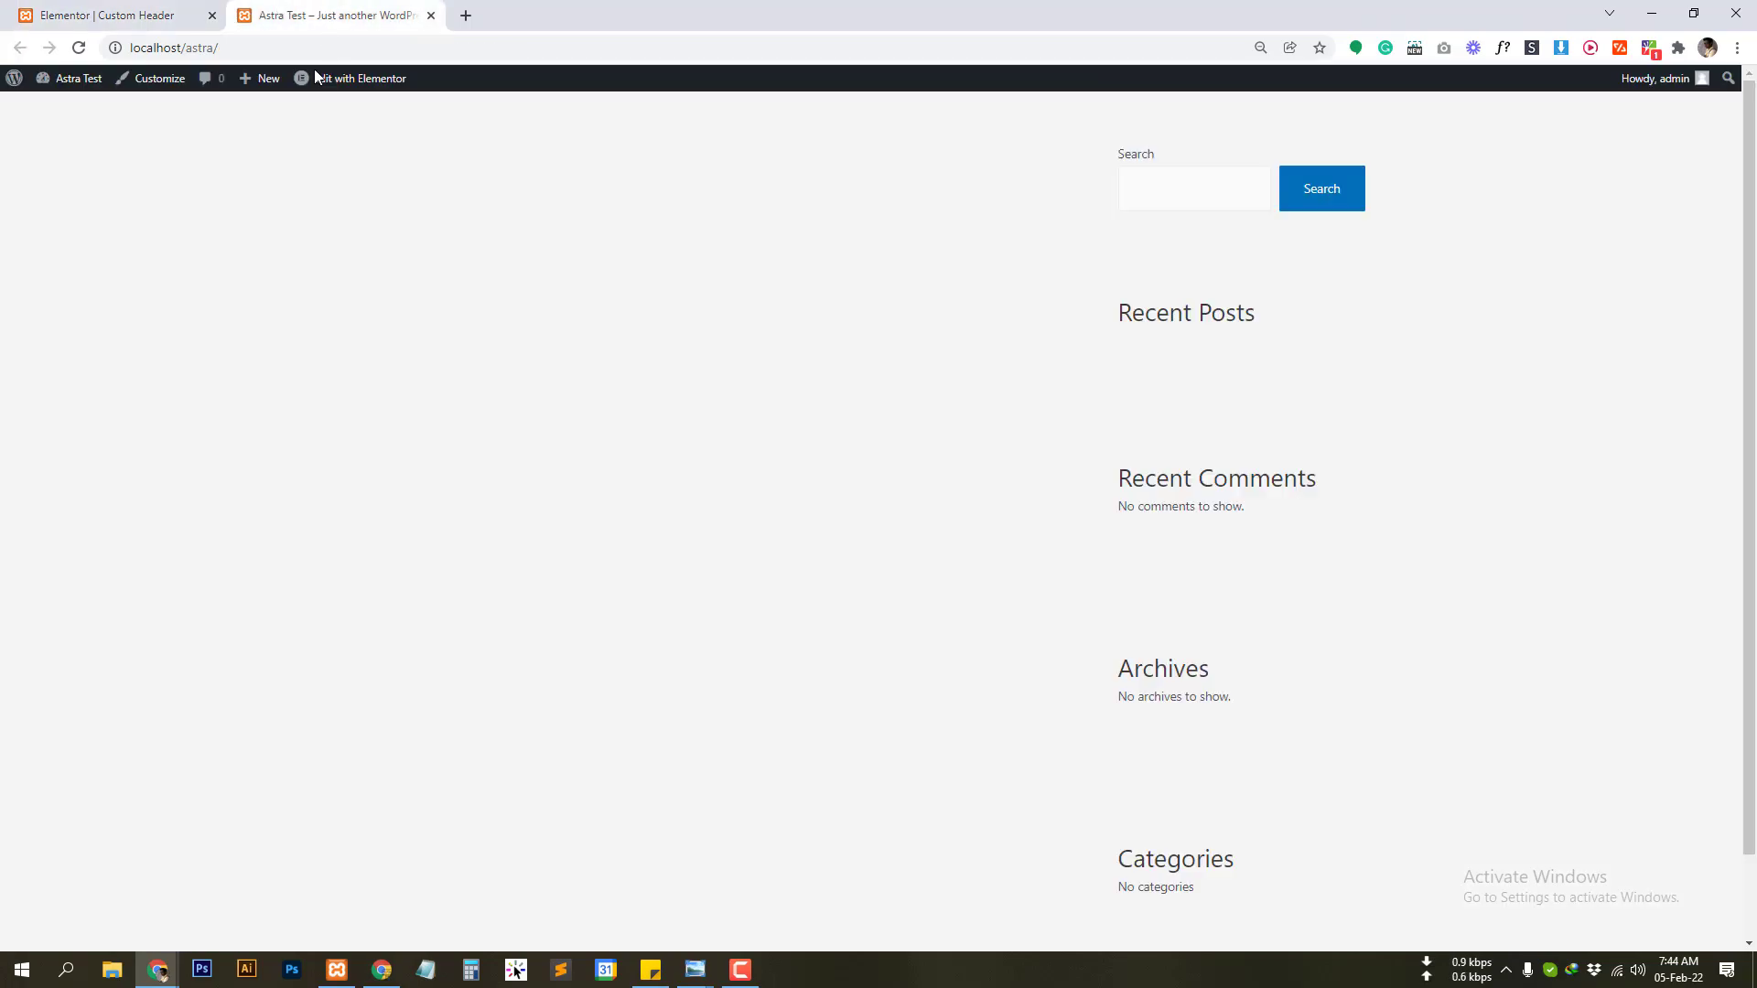
left_click(79, 48)
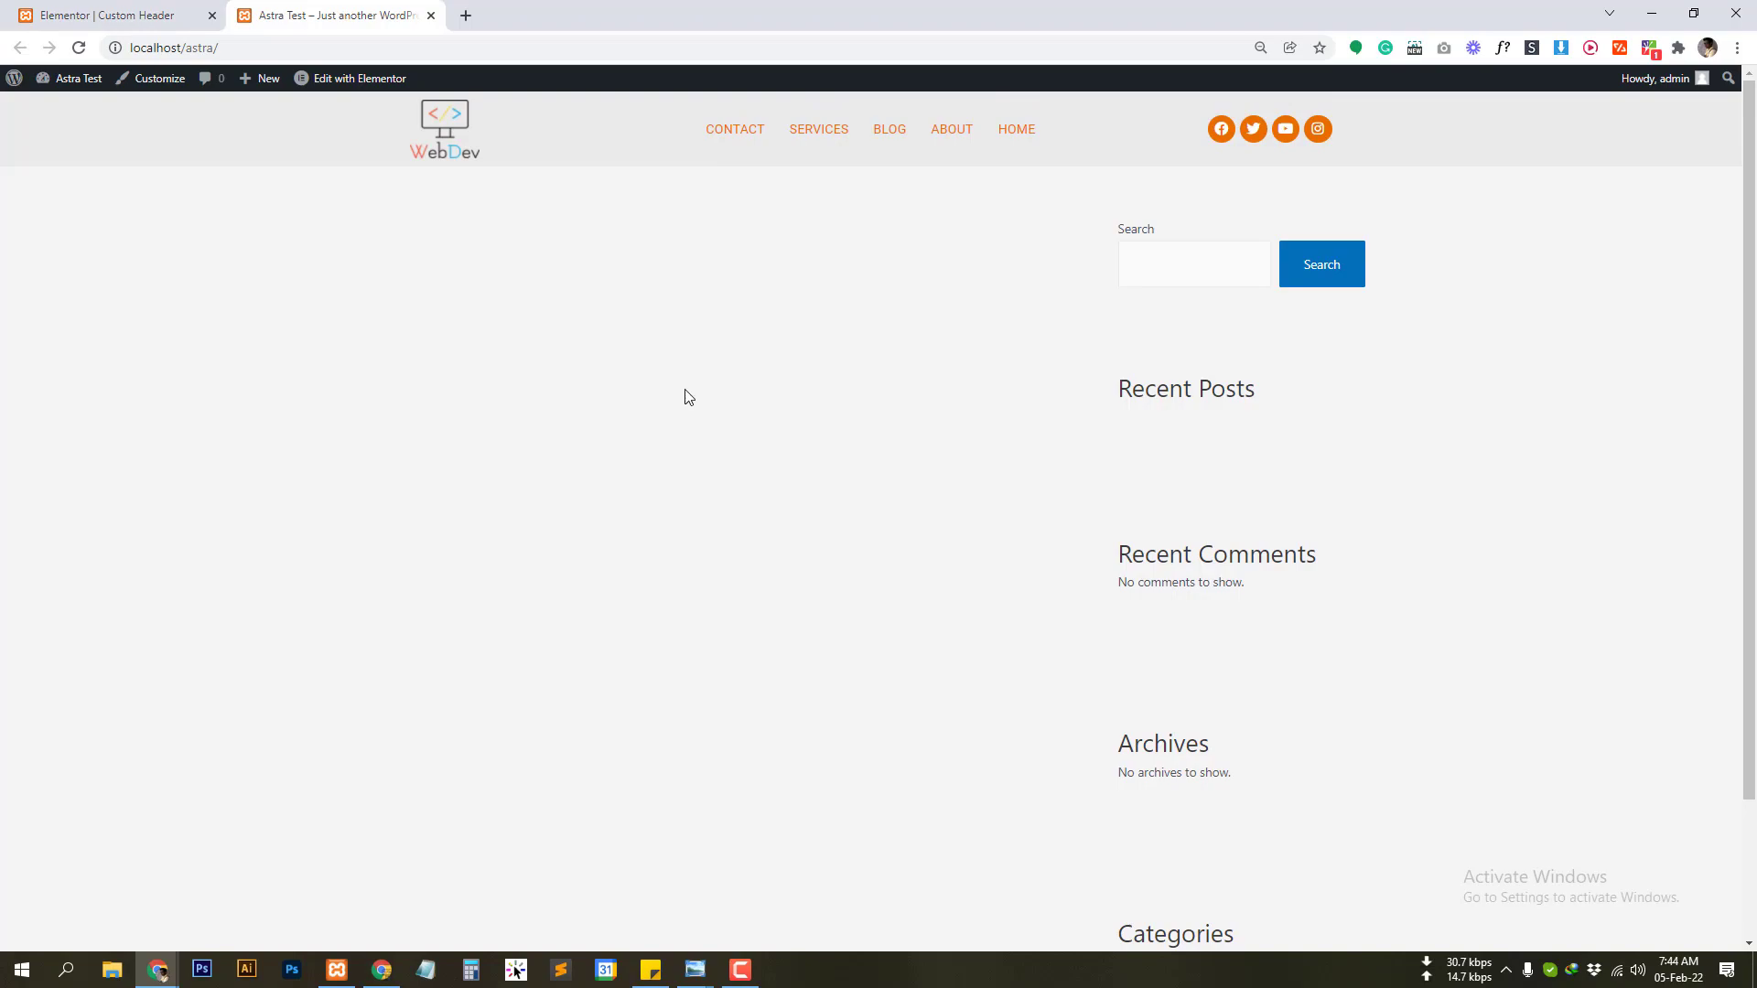
scroll(577, 401, "down", 2)
scroll(577, 401, "up", 2)
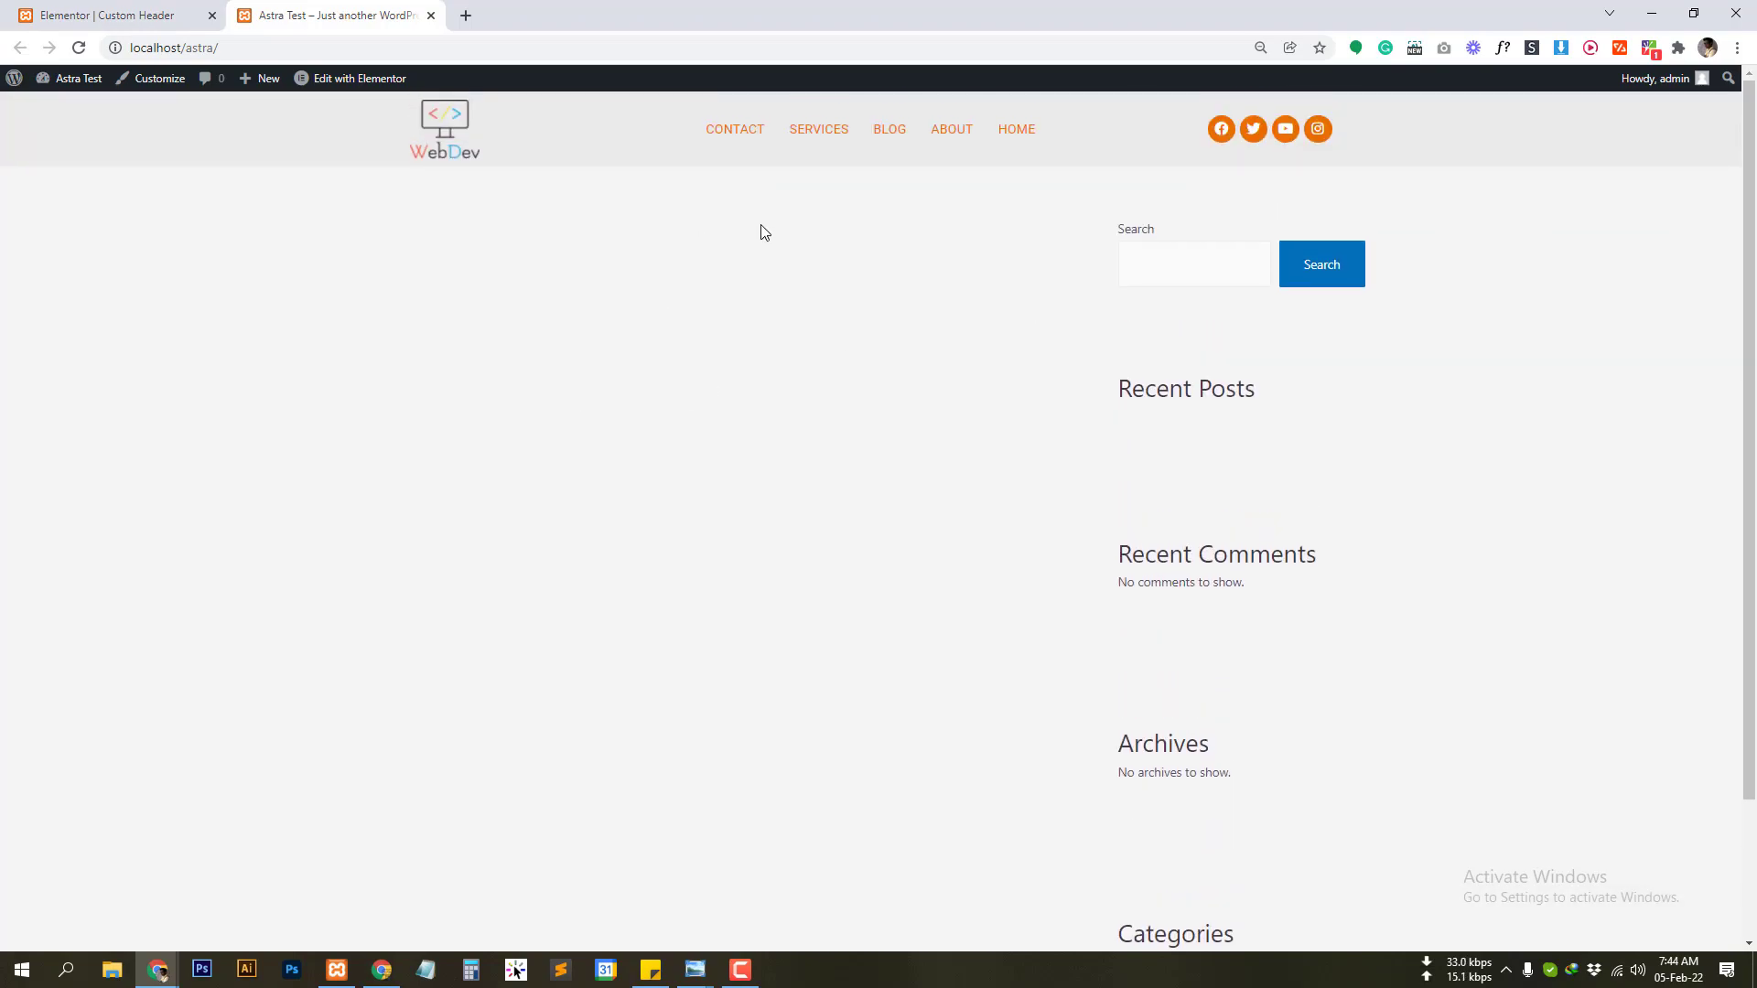